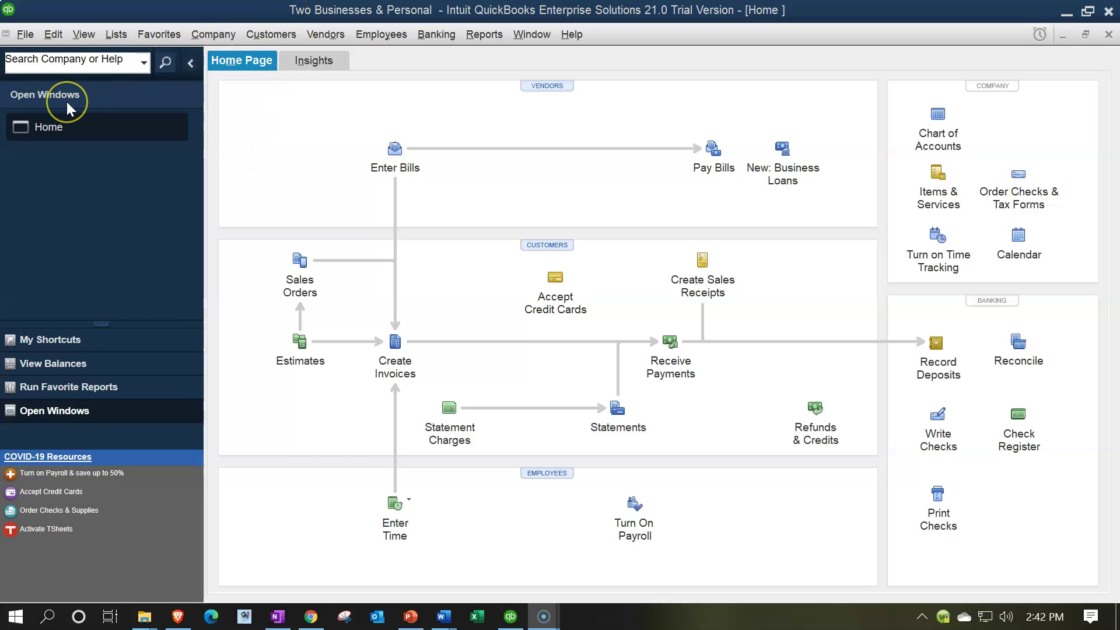
Step: Show the list of open windows and open the chart of accounts
left_click(84, 35)
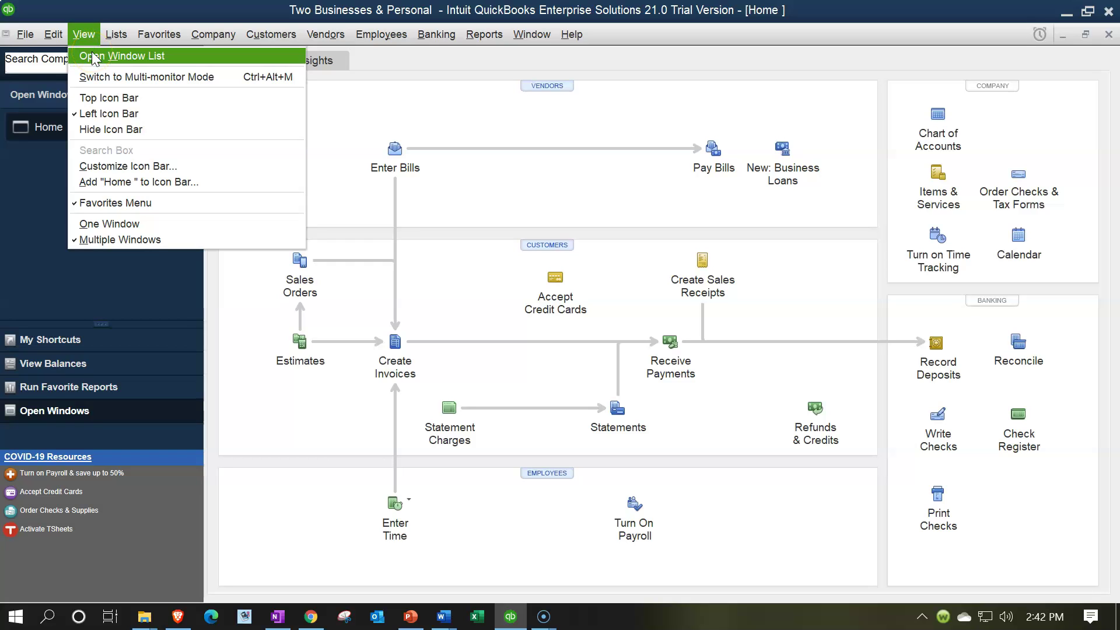
left_click(93, 57)
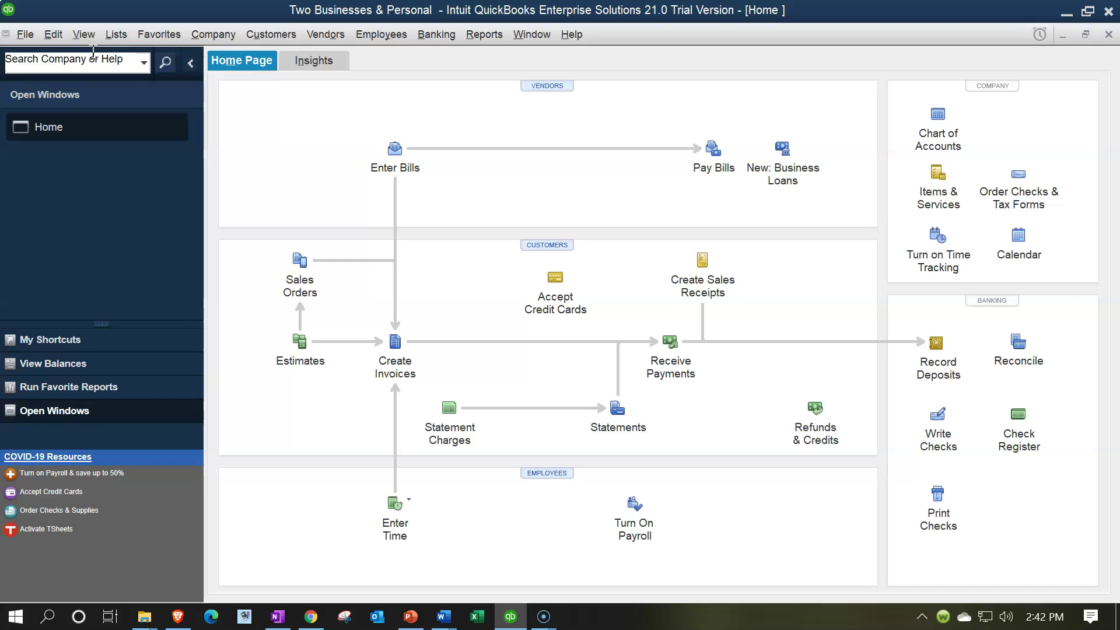
left_click(115, 36)
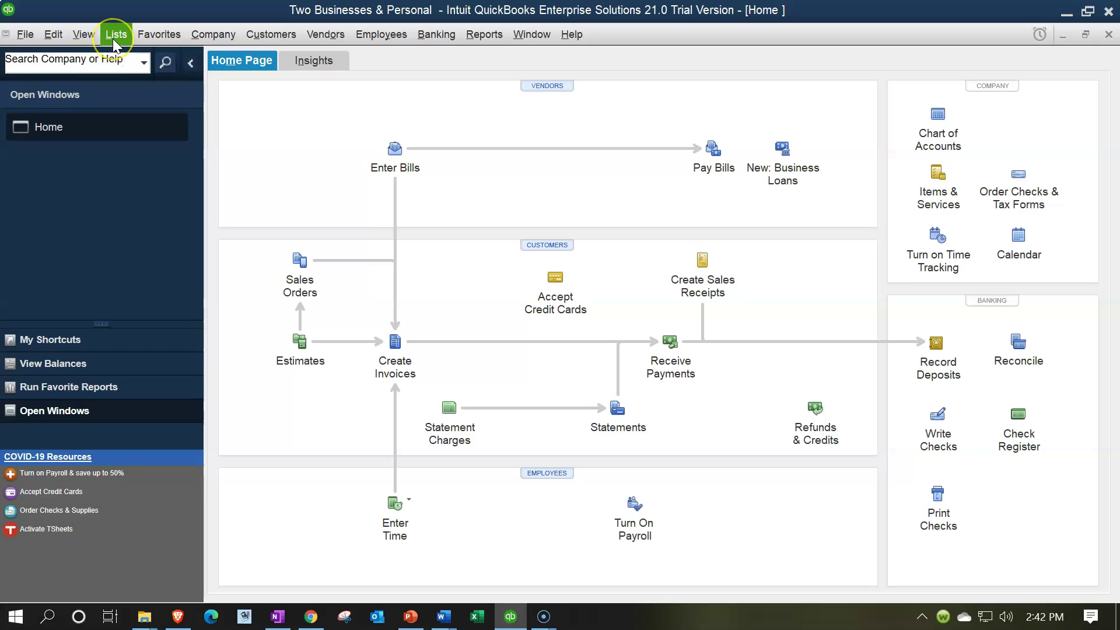
left_click(124, 56)
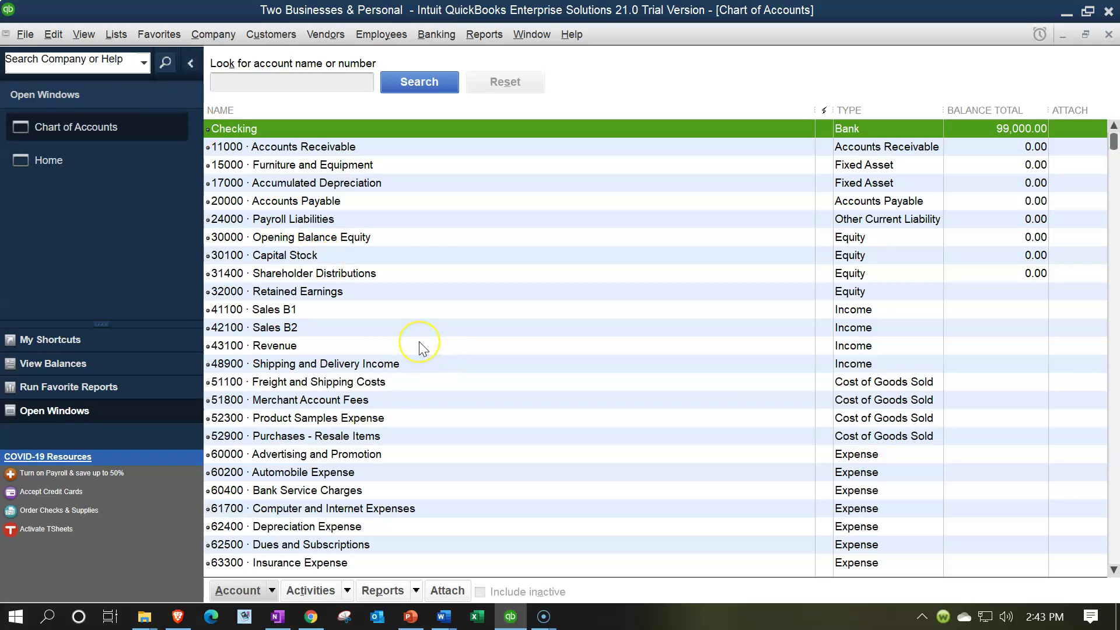
Step: Examine the income accounts Sales B1, Sales B2 and Revenue in the chart of accounts
left_click(408, 311)
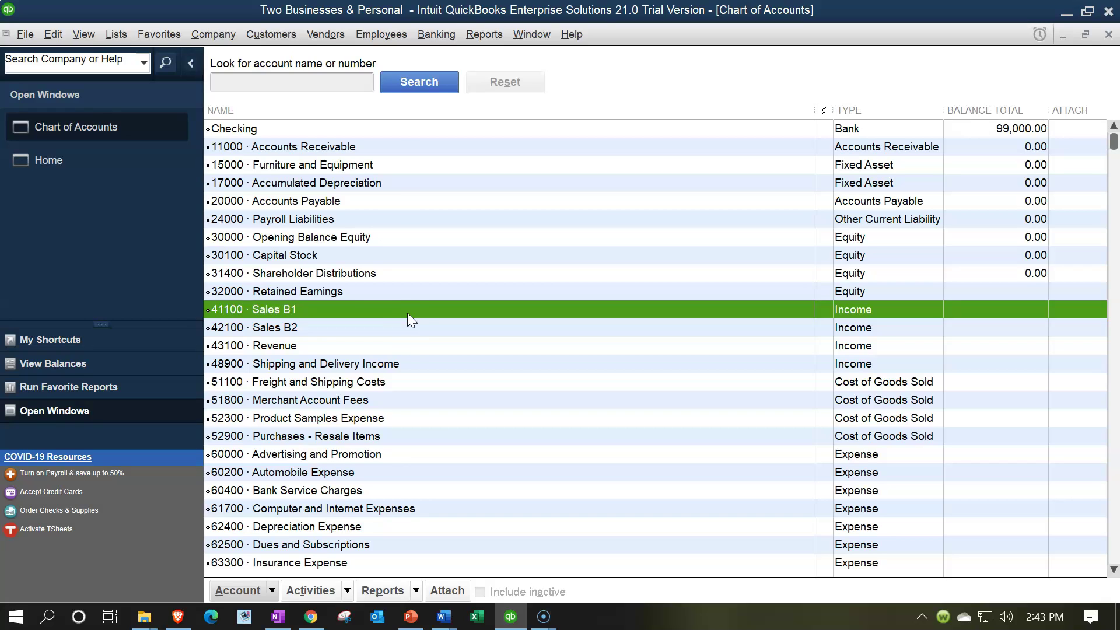
left_click(400, 327)
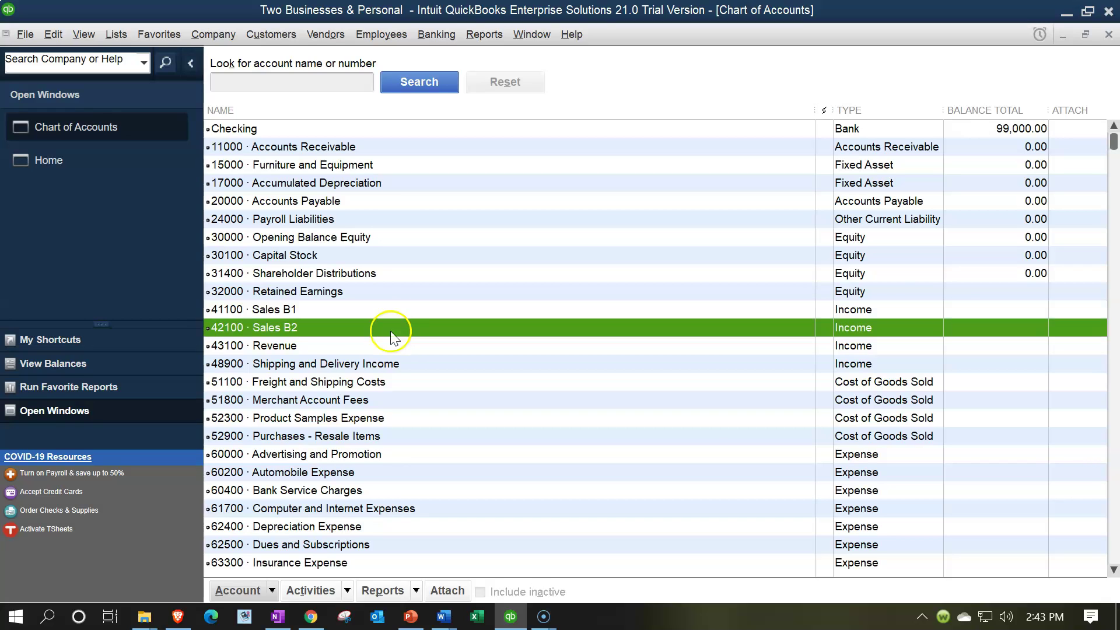
left_click(390, 360)
left_click(392, 352)
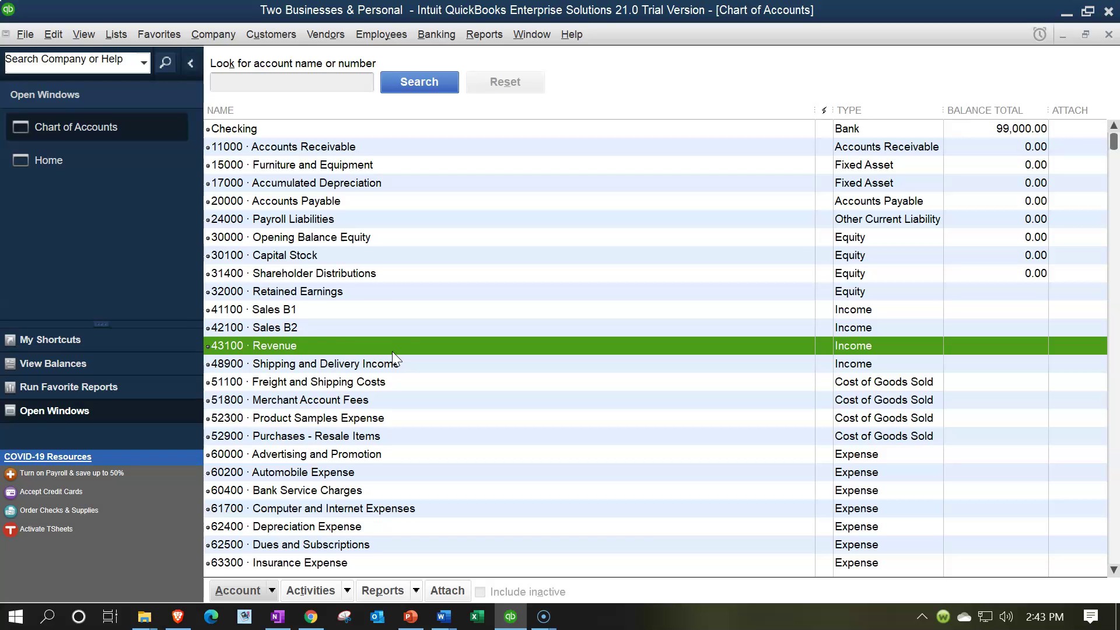
Step: Return to the home page and review the invoicing part of the customer workflow
left_click(97, 172)
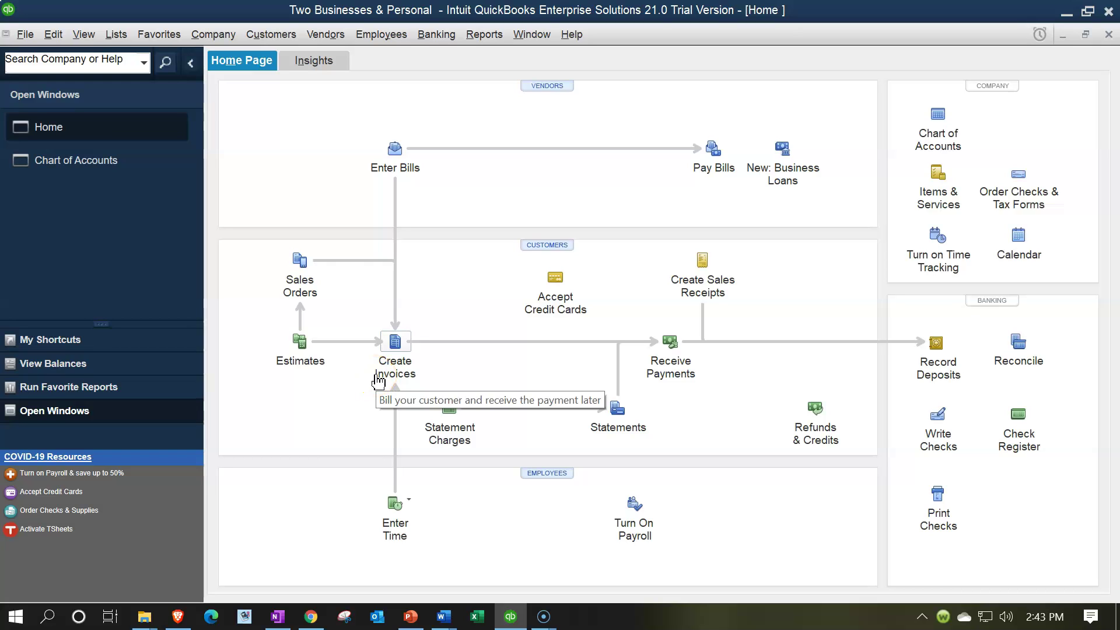
left_click(374, 385)
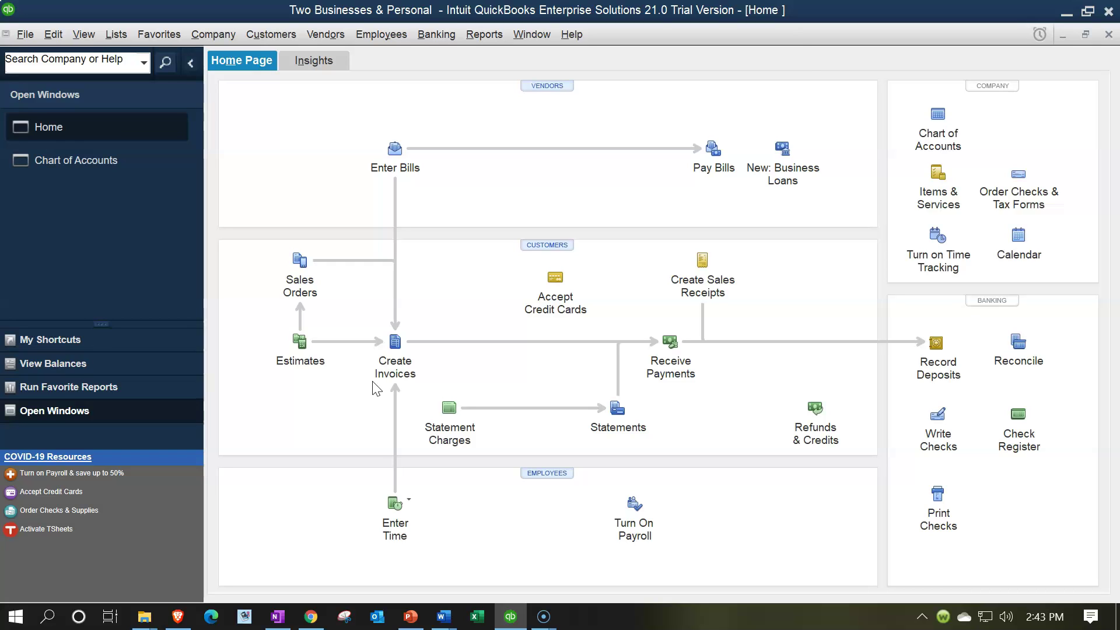
left_click(378, 380)
left_click(351, 371)
left_click(370, 382)
Step: Open the Customer Center and widen the customer list so the full names are readable
left_click(274, 36)
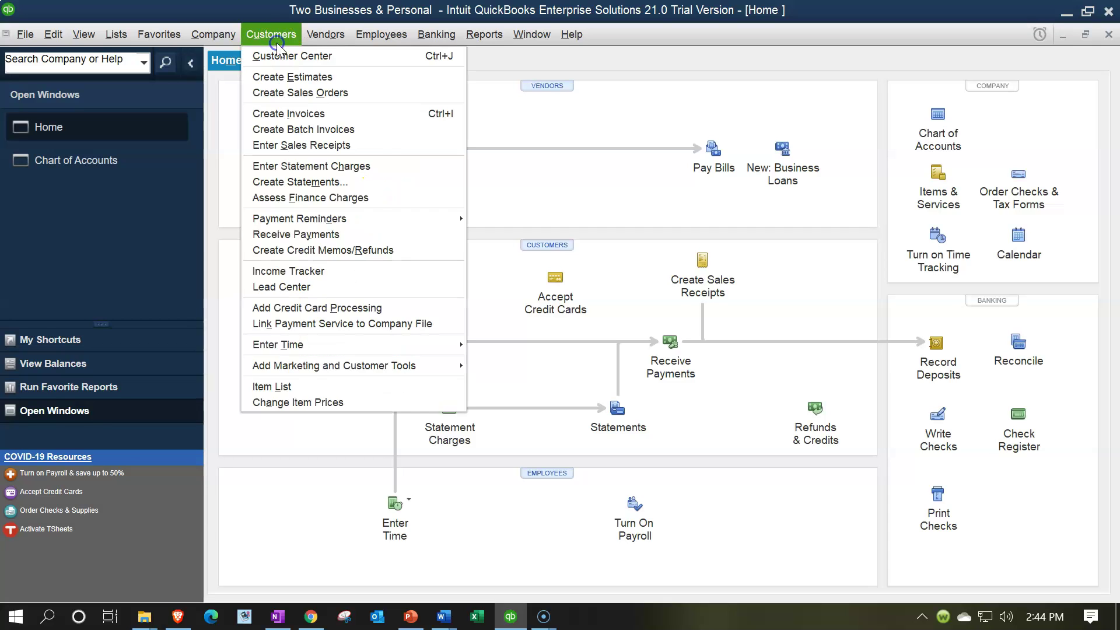
left_click(281, 56)
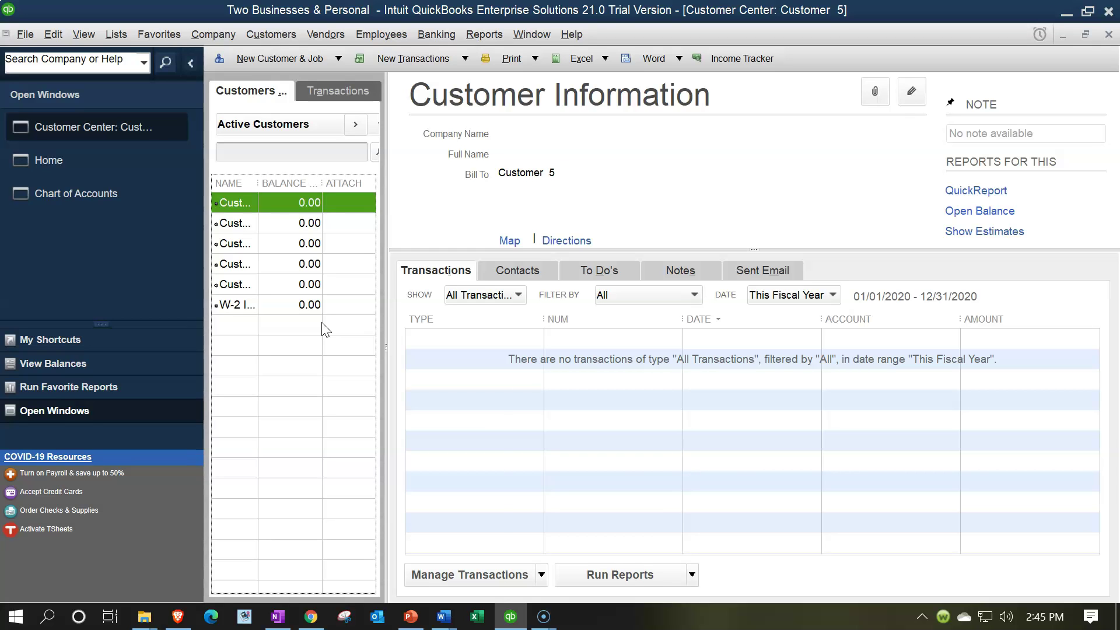
left_click_drag(385, 347, 475, 356)
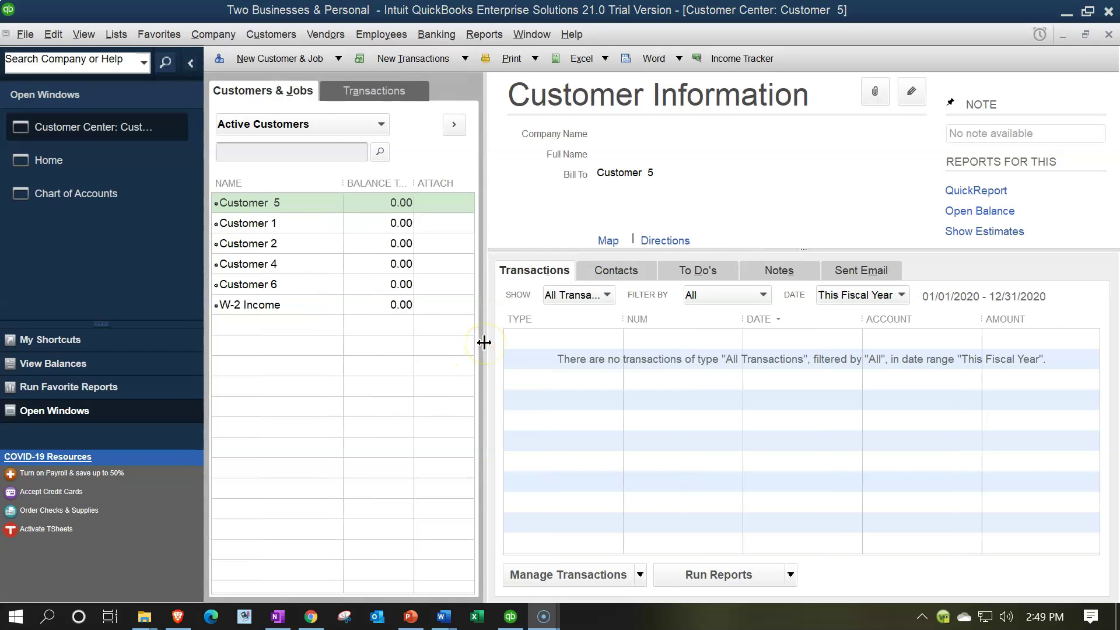
left_click(379, 357)
Step: Open the Customer 1 record for editing and try adding B1 to the end of its name
double_click(288, 225)
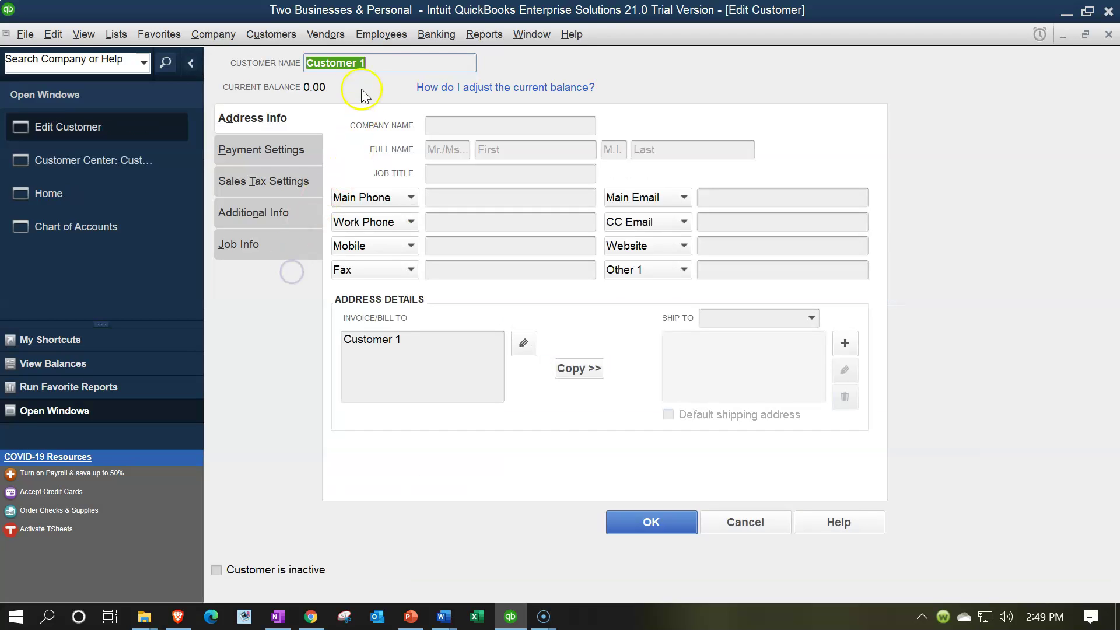
left_click(405, 64)
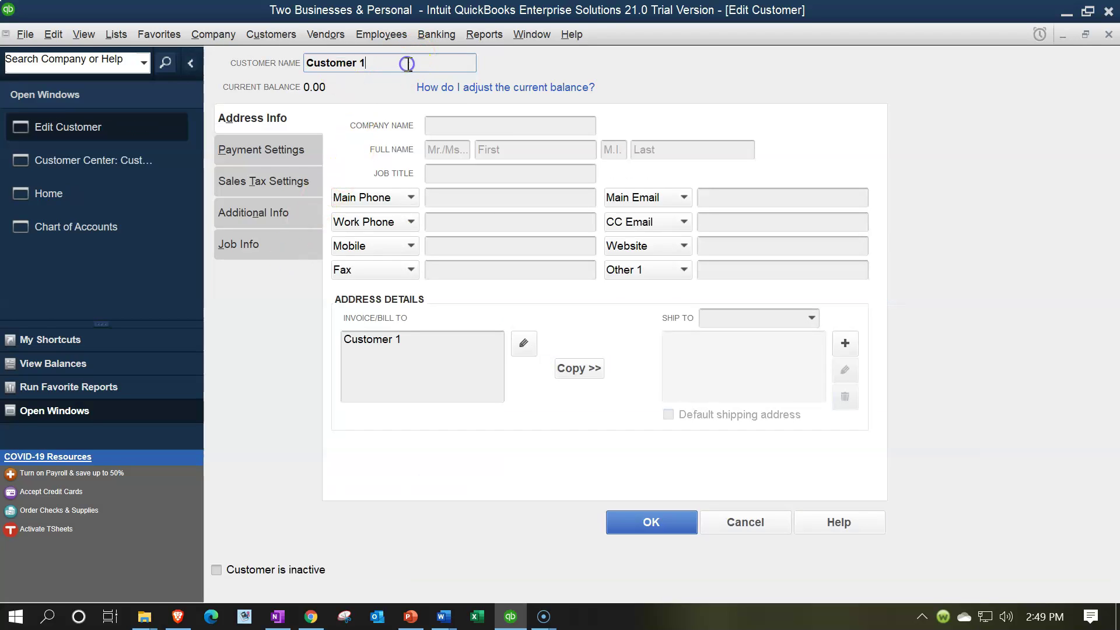
type("B")
type("1")
key("BackSpace")
key("BackSpace")
Step: Review the custom field setup in Customer 1's additional information, and close the record without changes
left_click(248, 214)
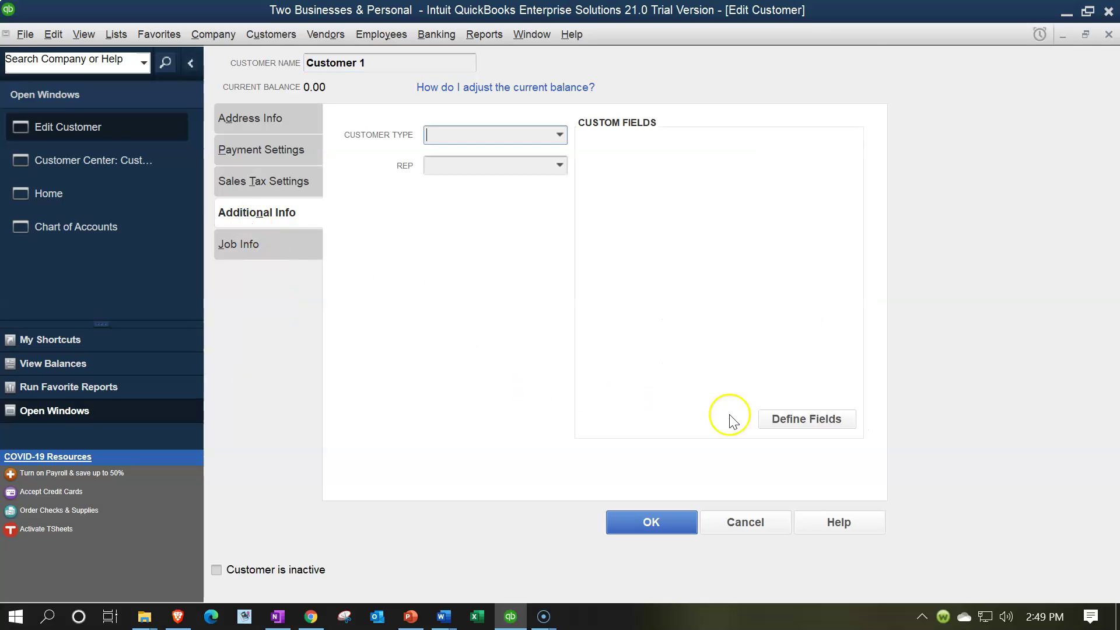
left_click(780, 417)
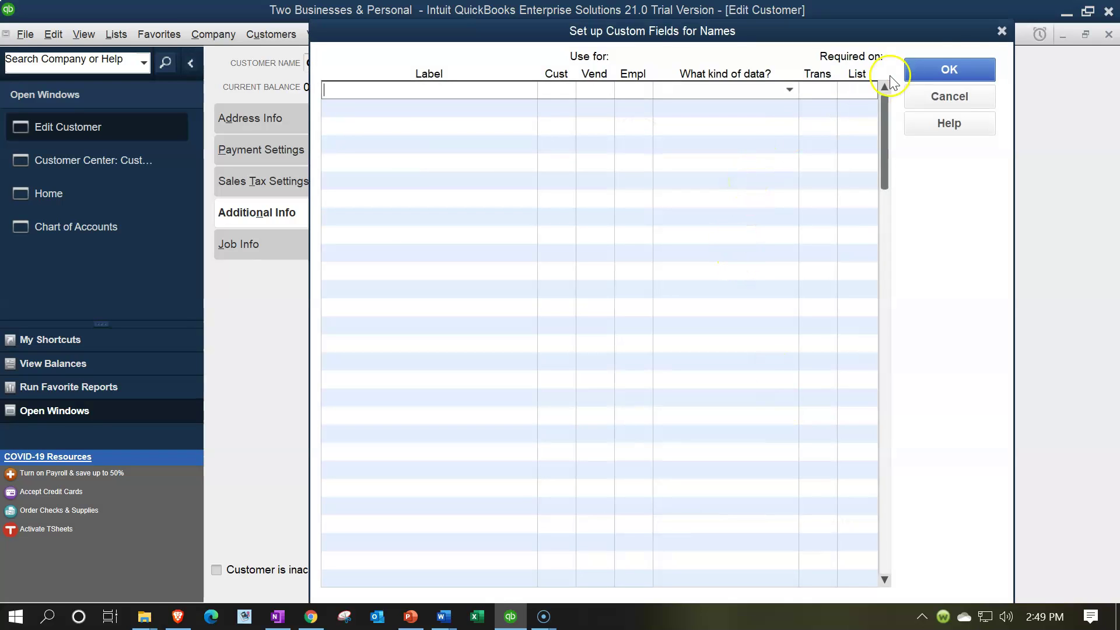
left_click(1002, 30)
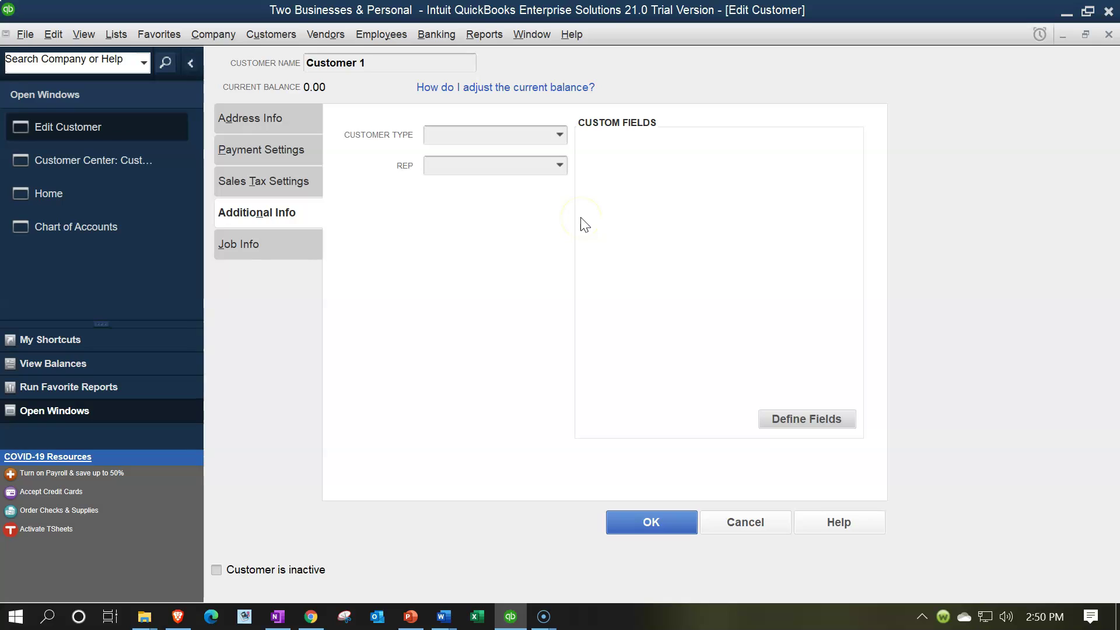
left_click(550, 198)
left_click(1110, 37)
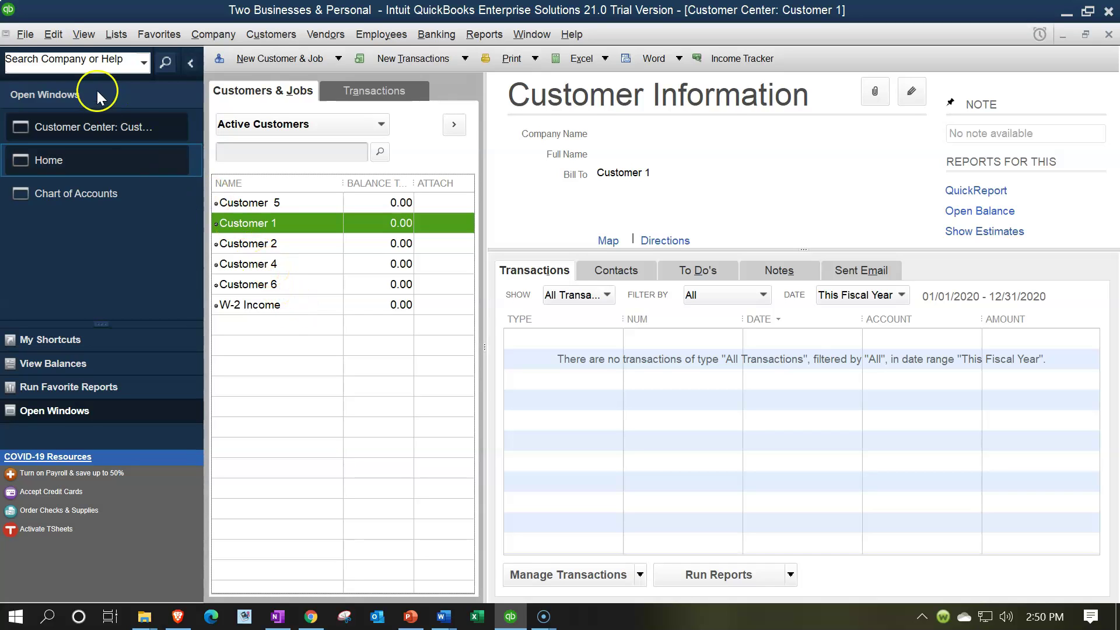
Step: Review the options for assigning classes to accounts, items or names in the company accounting preferences, then close without saving
left_click(55, 37)
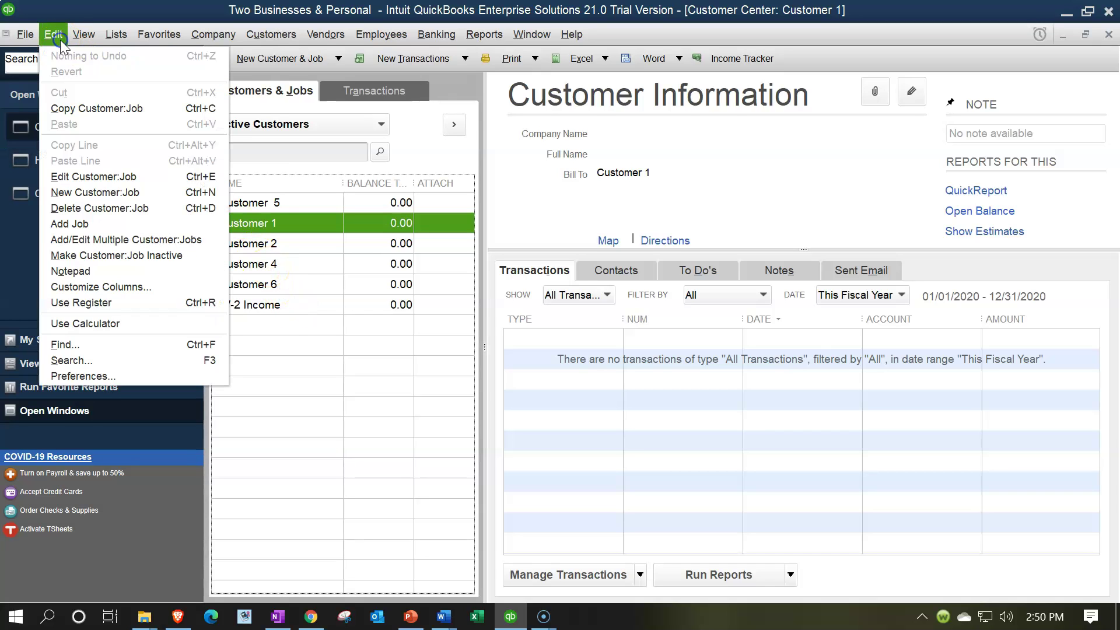
left_click(96, 377)
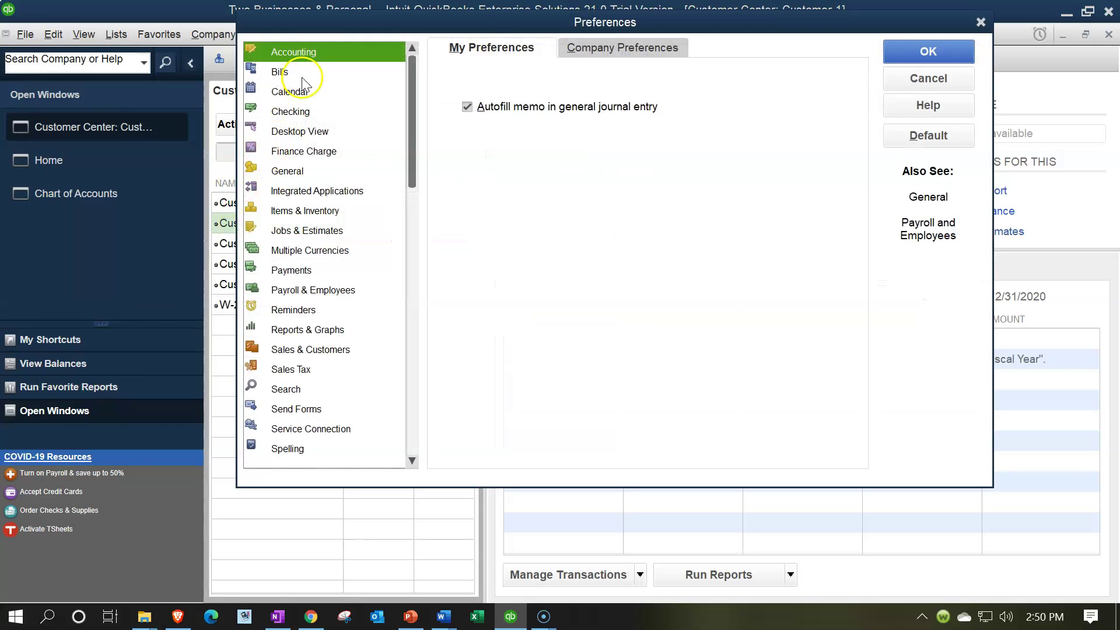
left_click(627, 49)
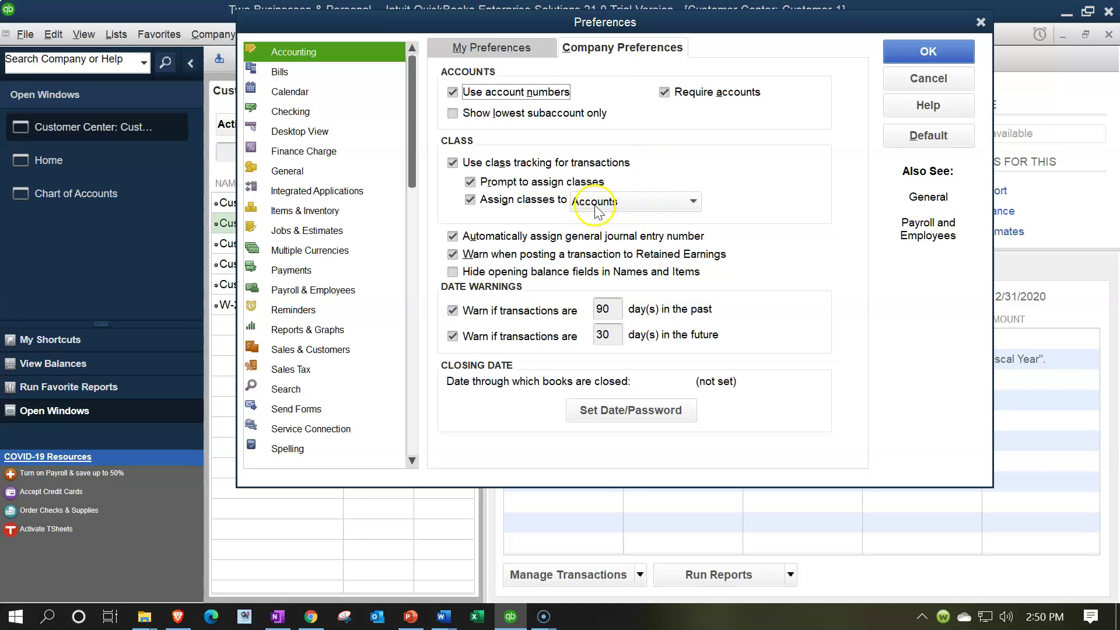
left_click(642, 201)
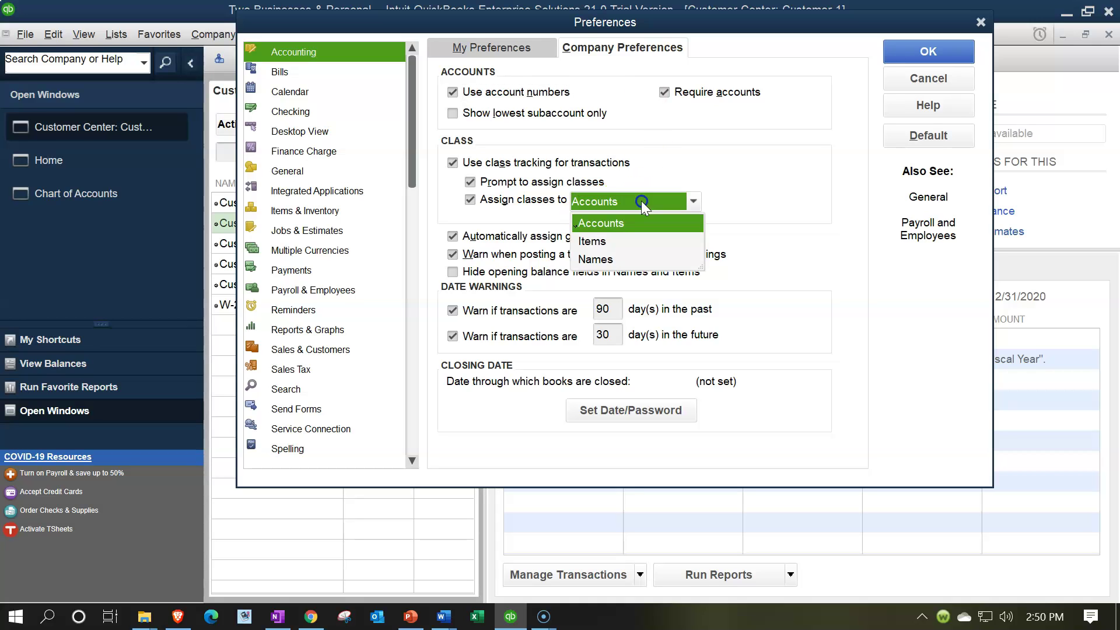
left_click(597, 264)
left_click(598, 232)
left_click(981, 22)
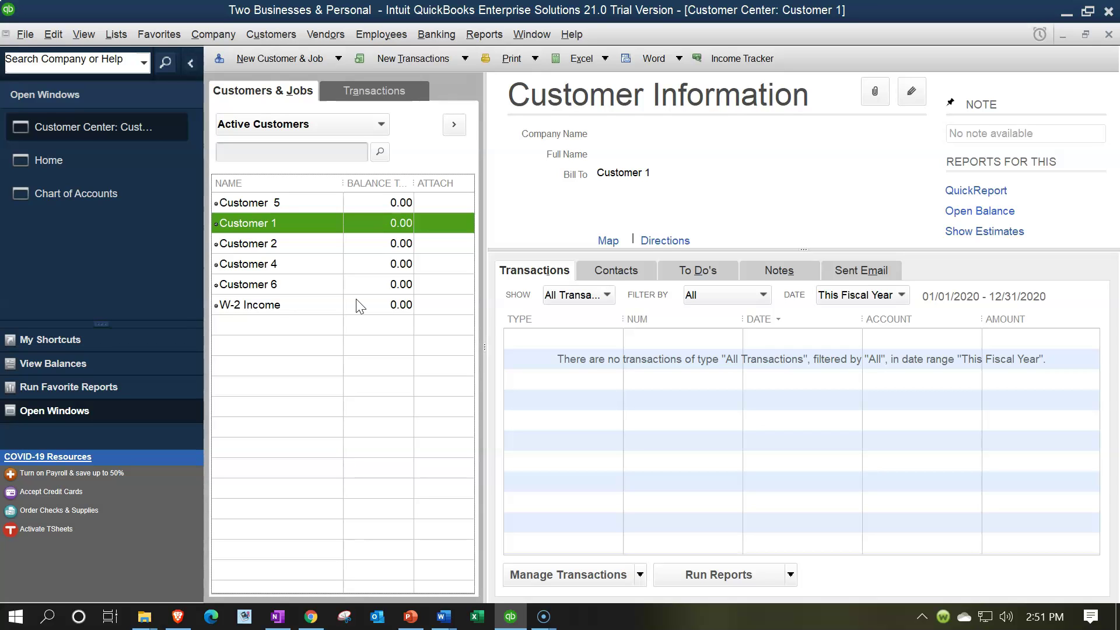
Step: Start a new invoice for Customer 7 and open the detailed setup for that new customer
left_click(60, 167)
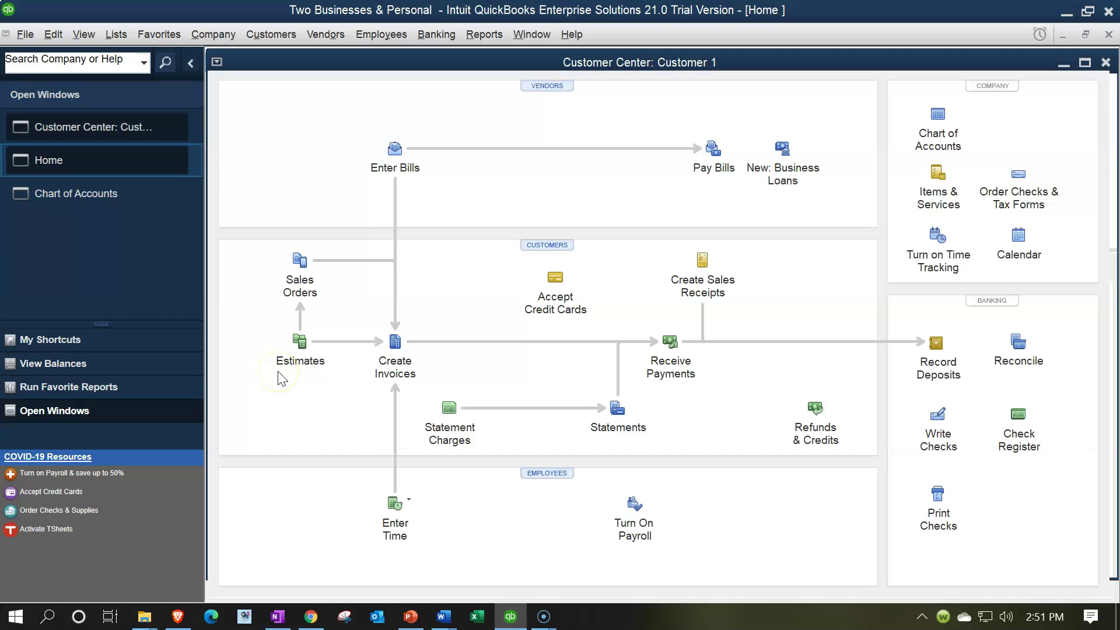
left_click(391, 351)
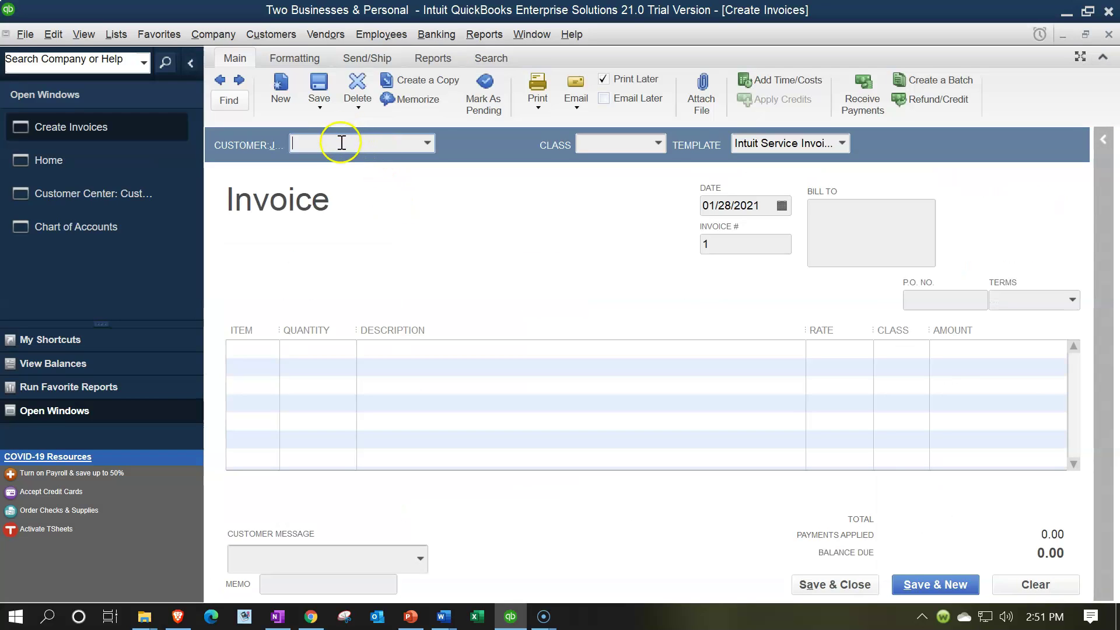
type("Customer")
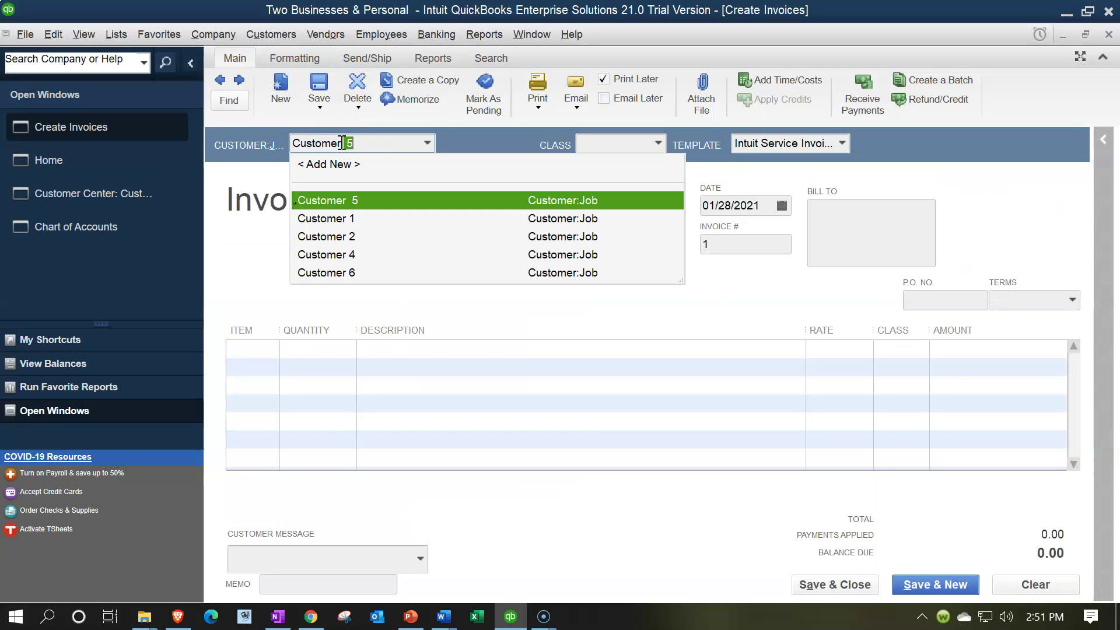
type(" 7")
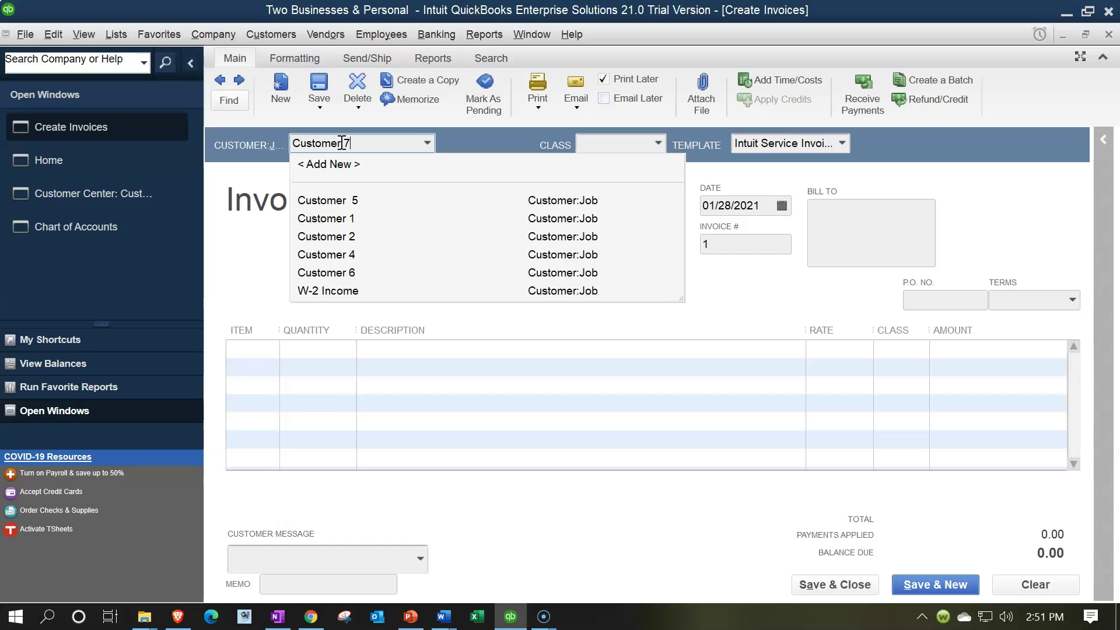
key("Tab")
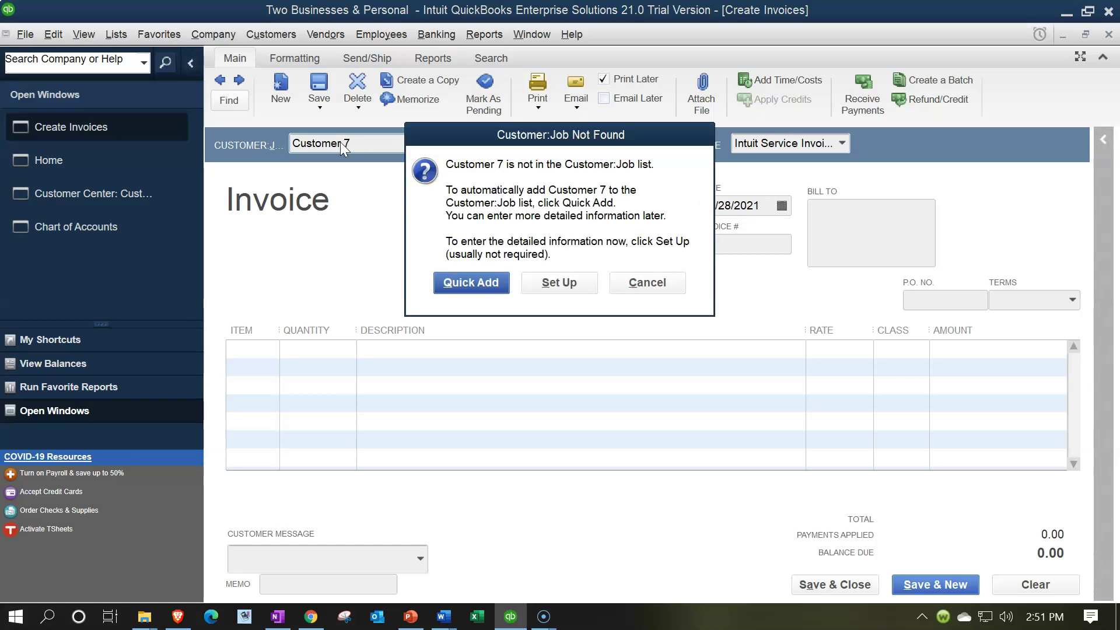
left_click(560, 279)
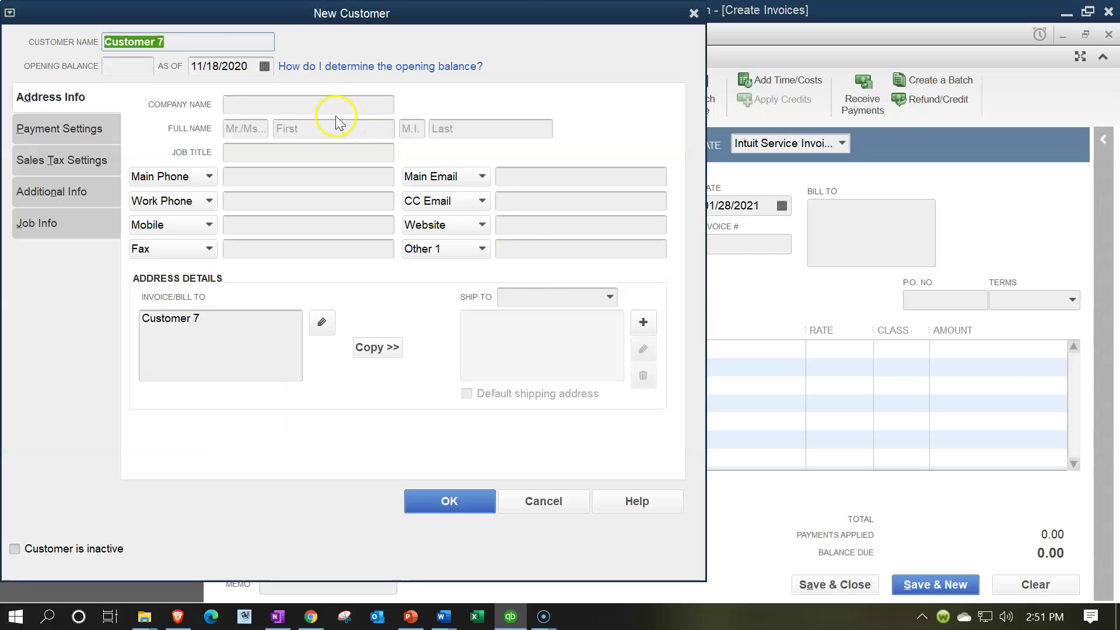
Step: Change the new customer's name to Customer 7 B1, leaving the opening balance empty
left_click(211, 41)
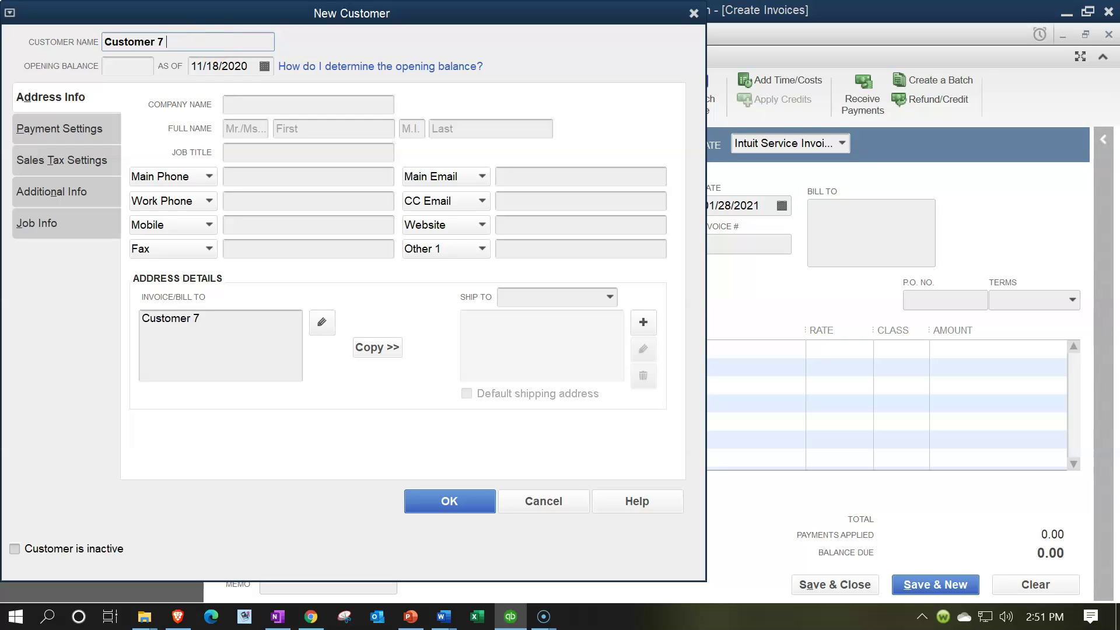
type("B1")
key("Tab")
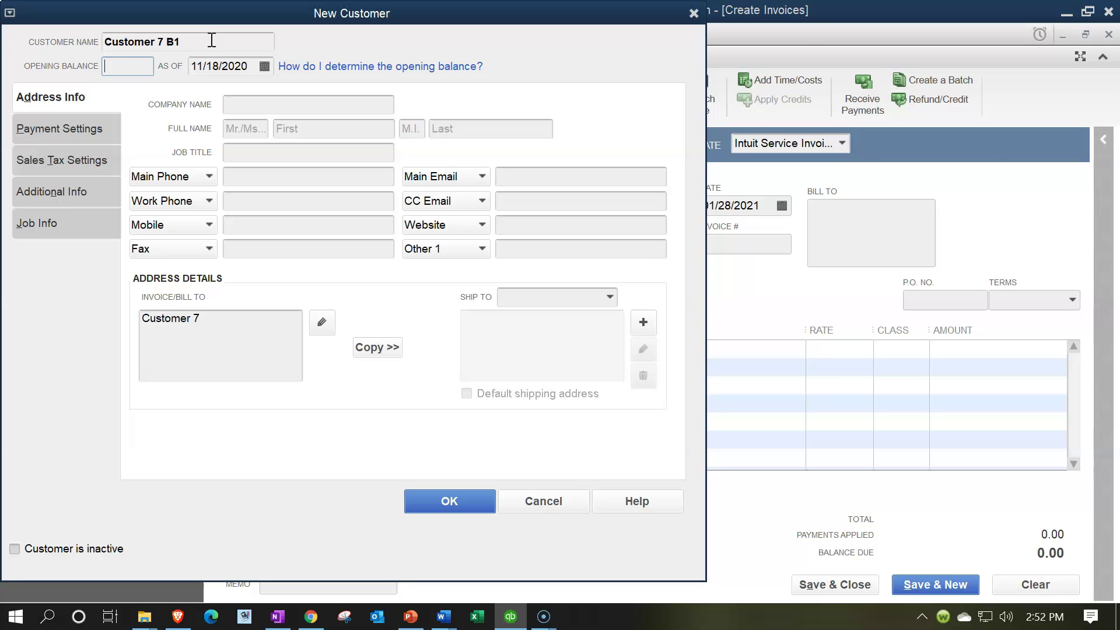
key("Tab")
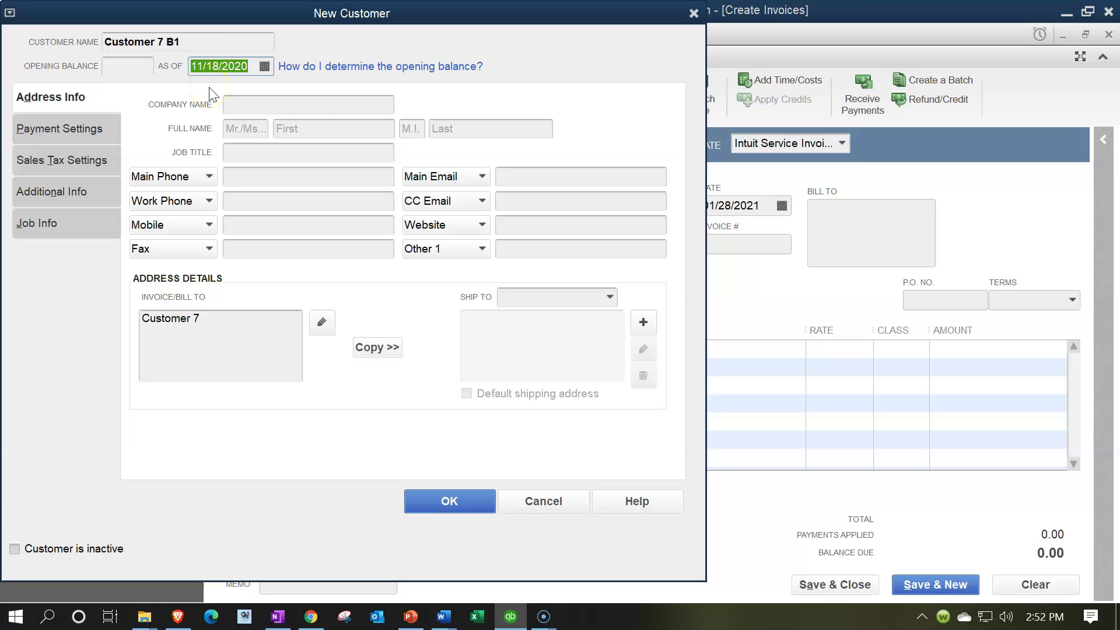
key("Tab")
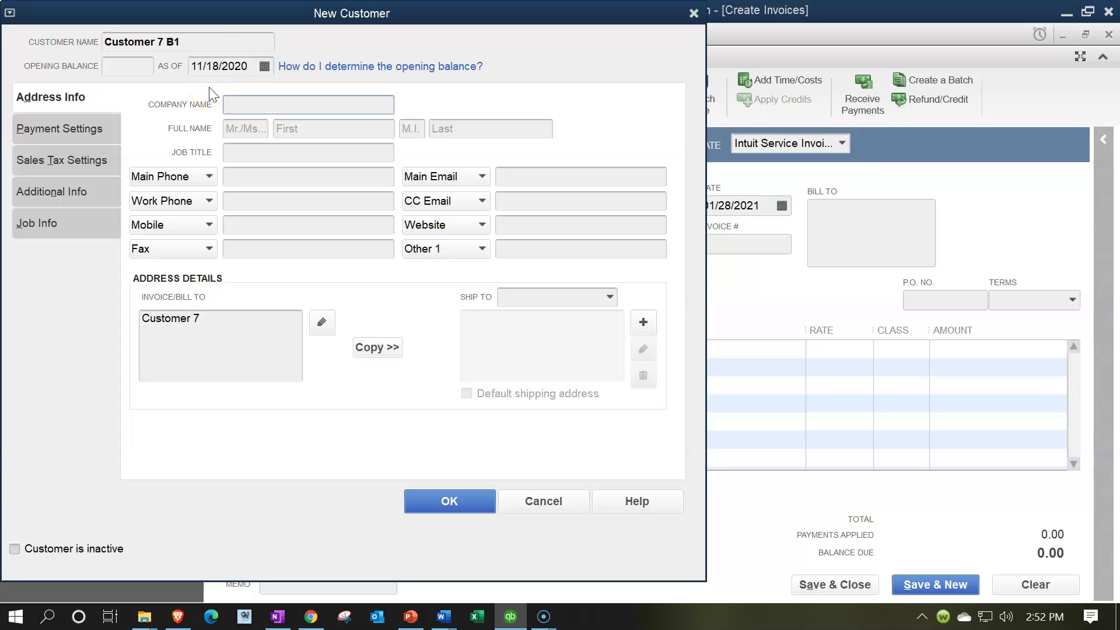
Step: Define a custom field labelled Business for customers, vendors and employees, accepting any text and required on transactions and lists
left_click(65, 197)
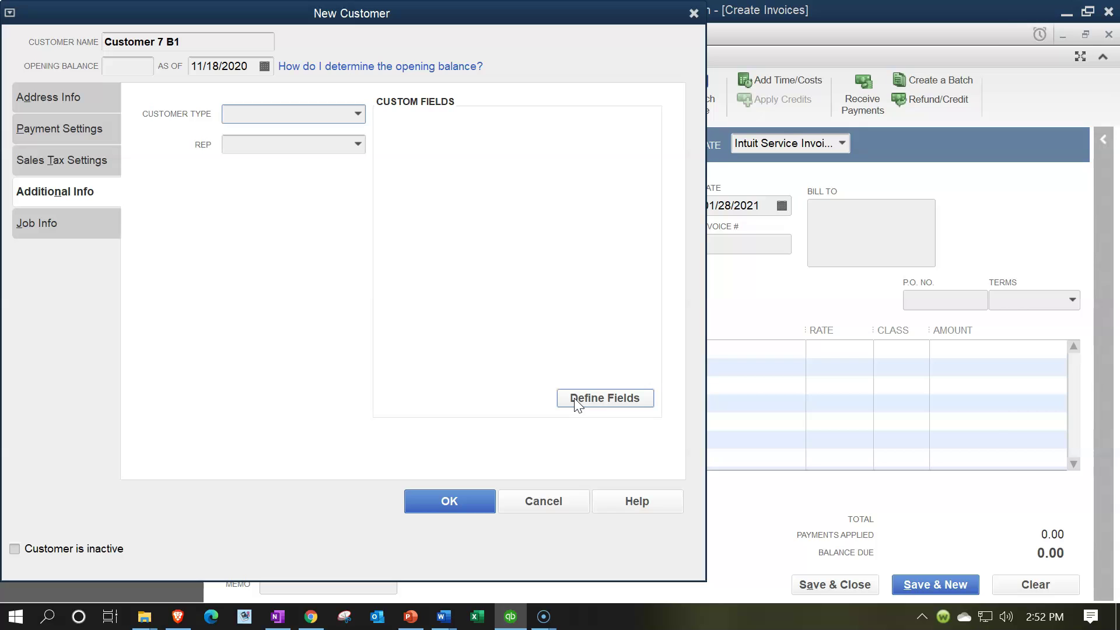
left_click(576, 399)
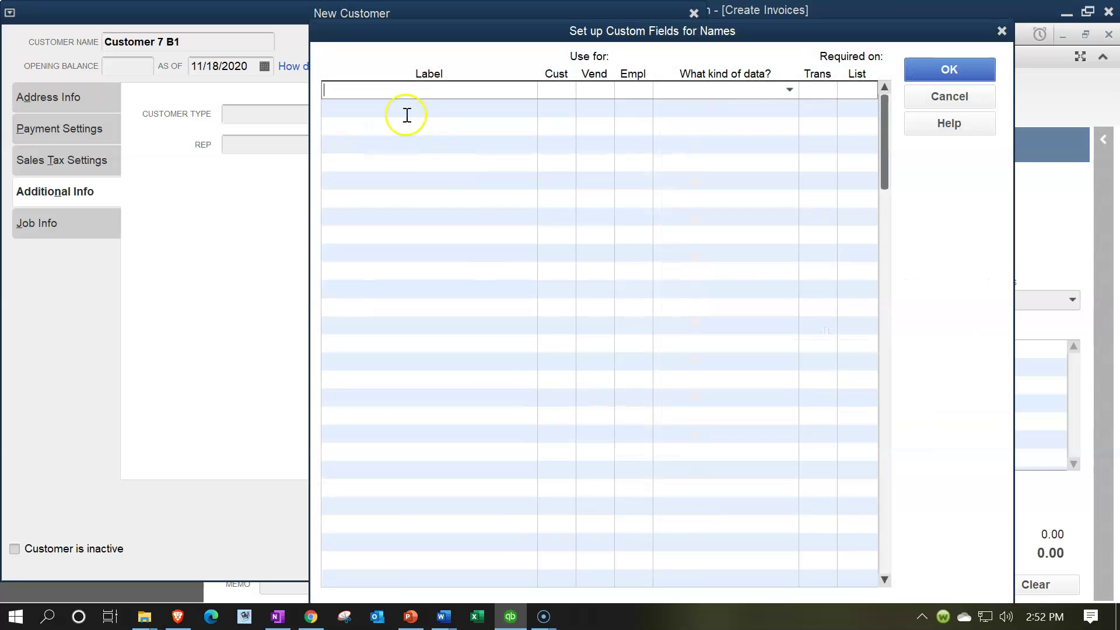
type("Business")
key("Tab")
left_click(374, 96)
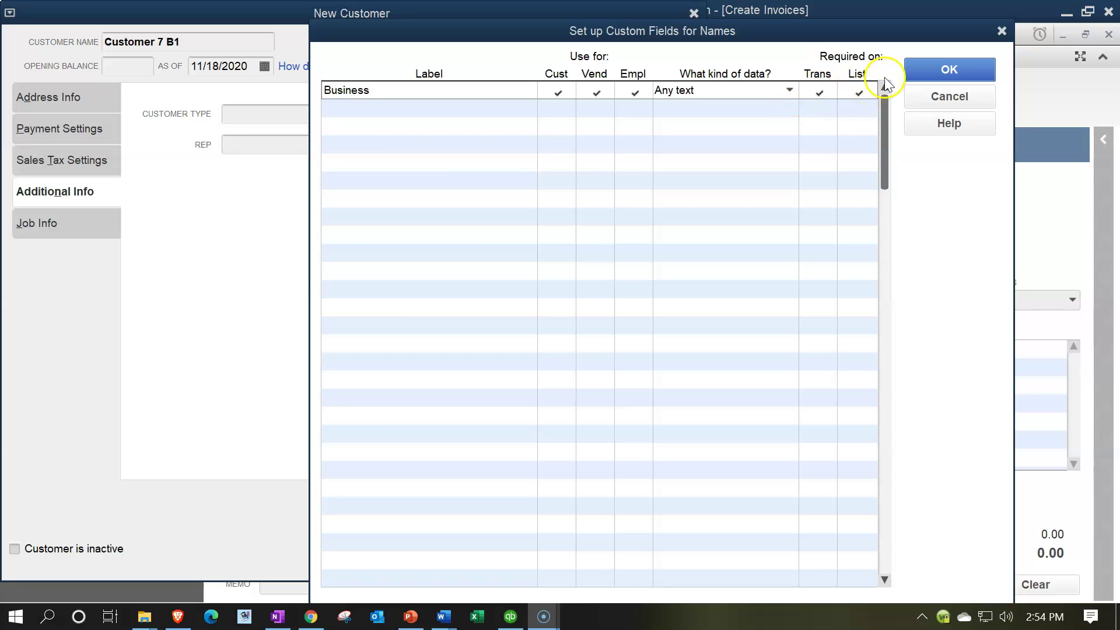
left_click(932, 70)
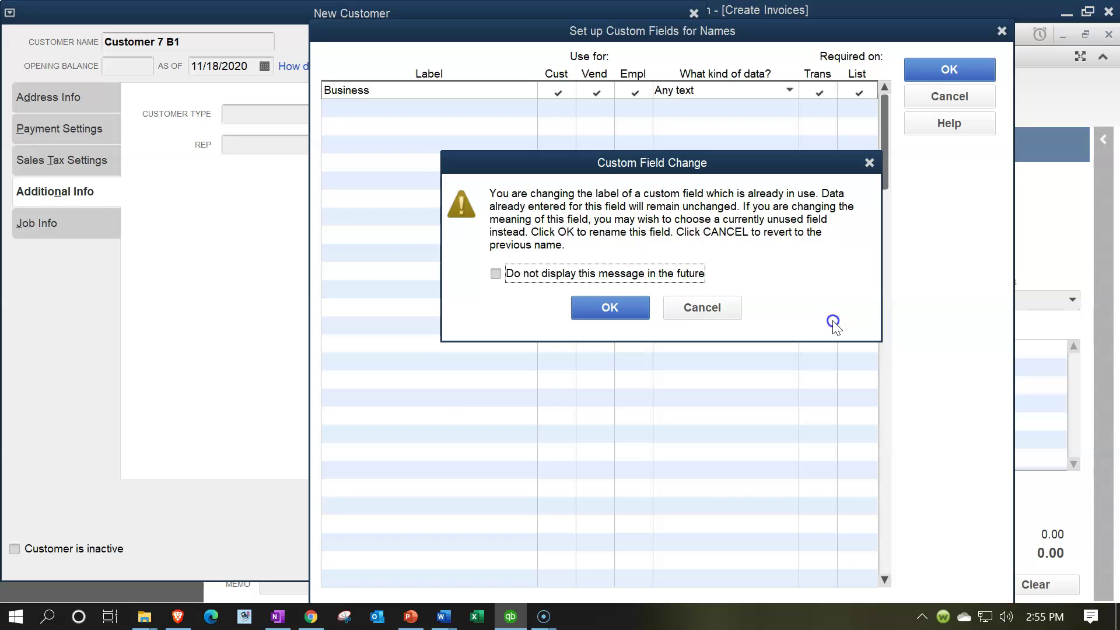
left_click(632, 320)
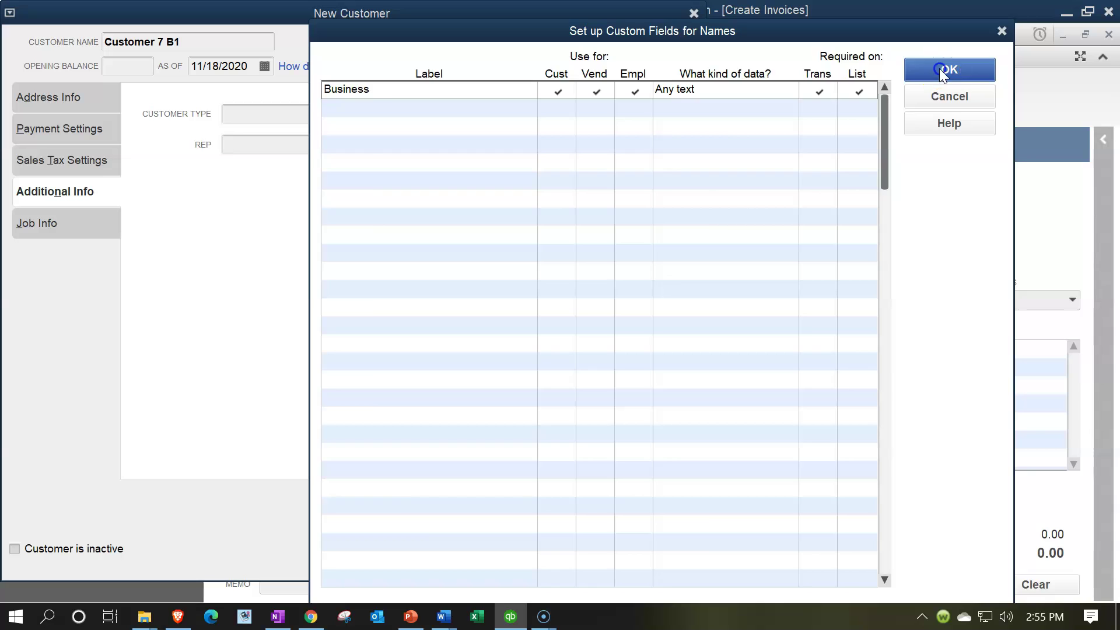
left_click(941, 70)
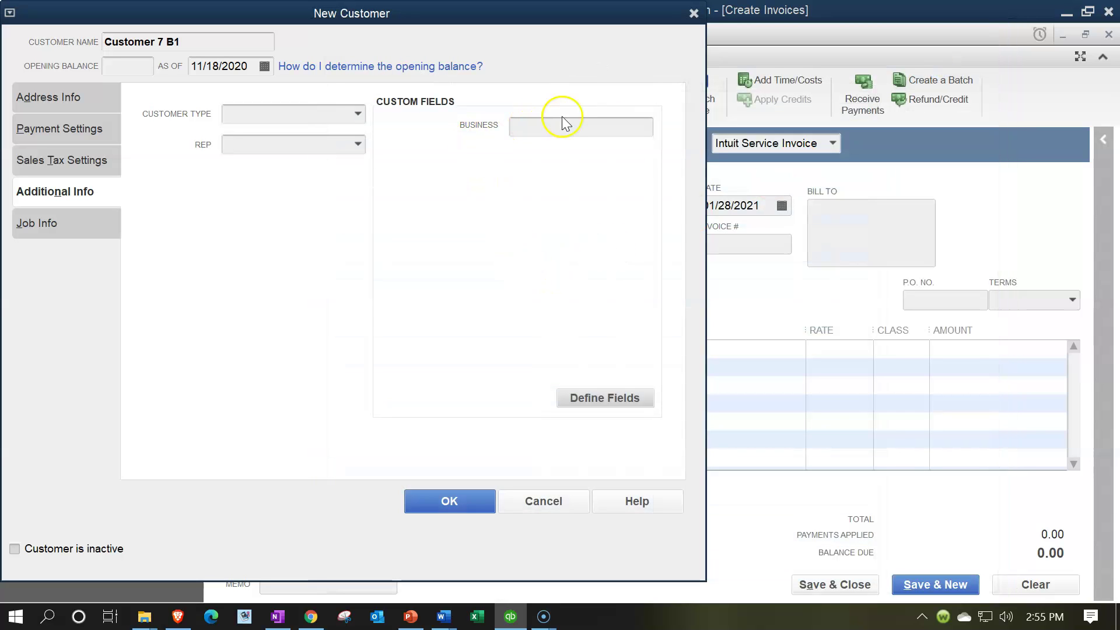
Step: Set the new customer's Business custom field to B1 and save the customer
left_click(563, 127)
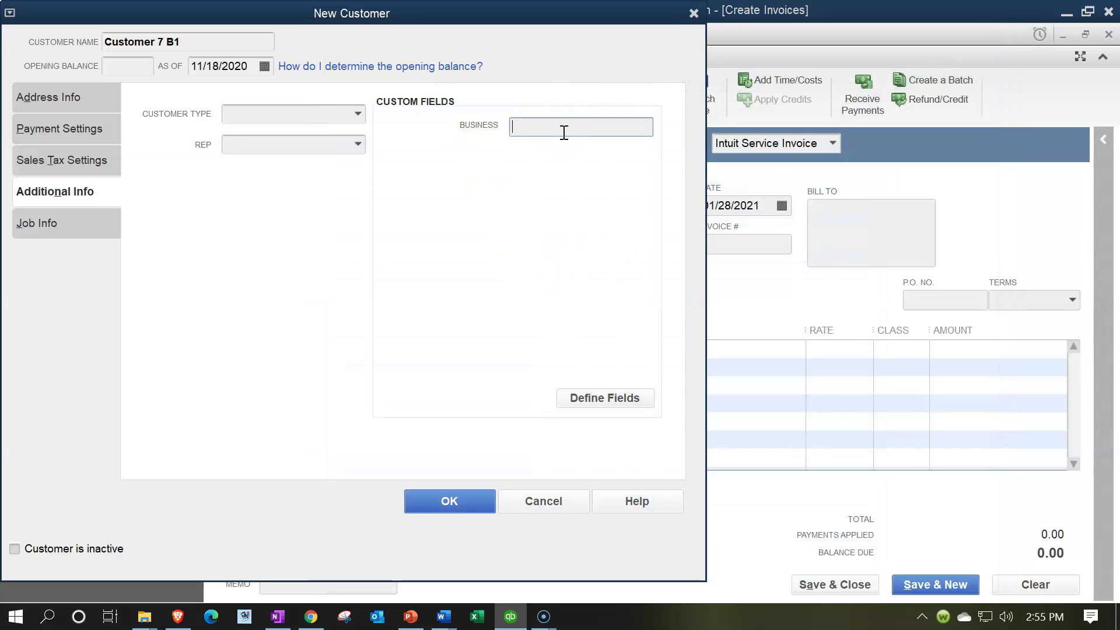
type("B1")
key("Tab")
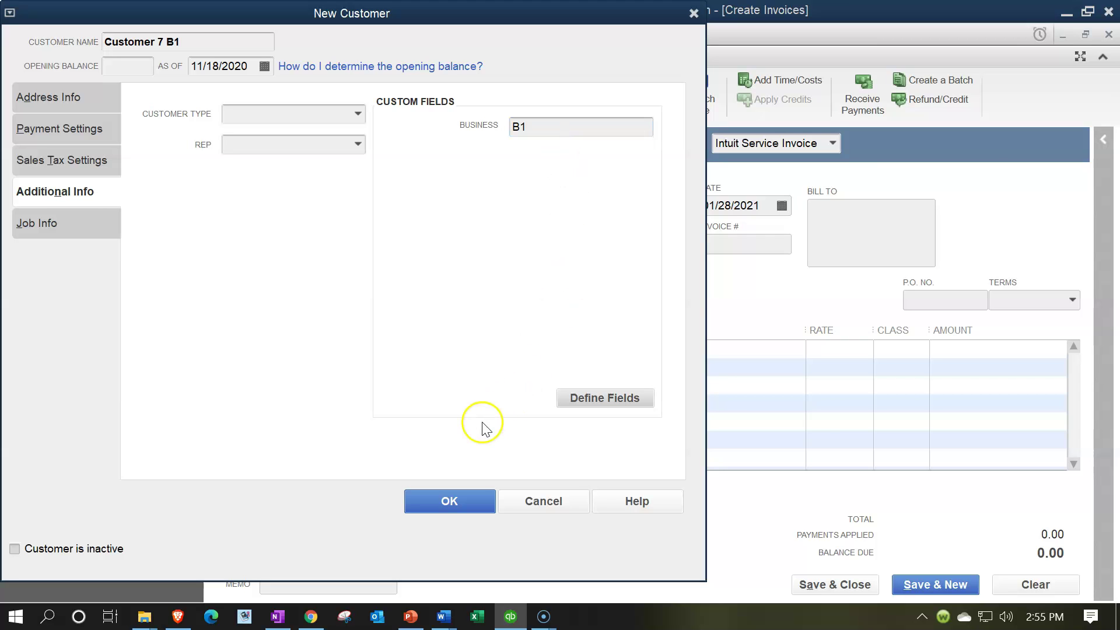
left_click(453, 505)
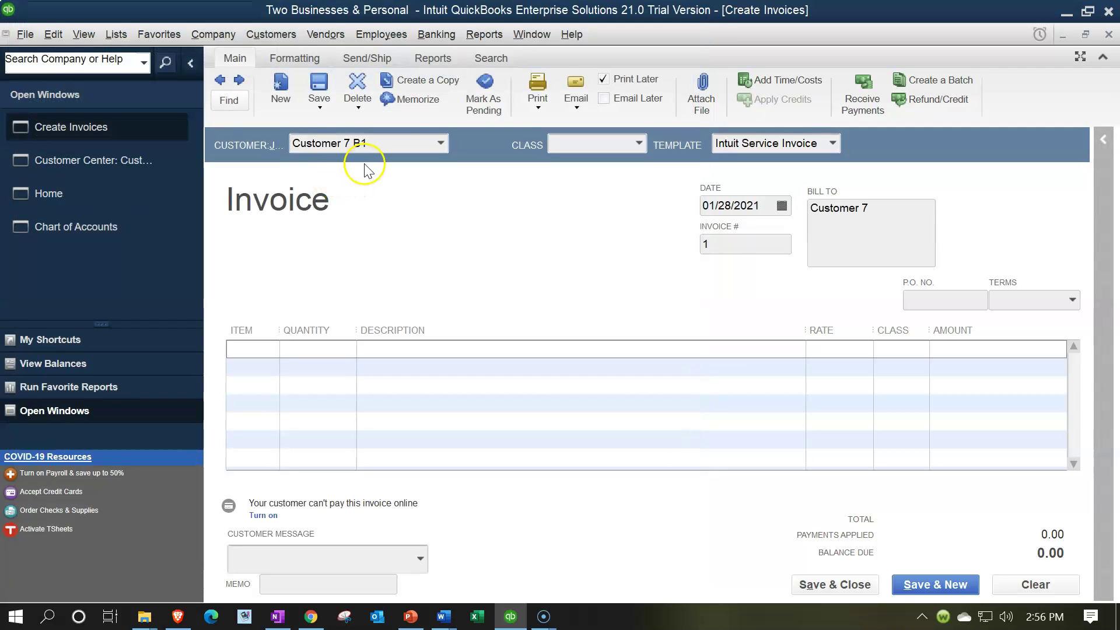
Step: Preview the printed invoice, examine the Bill To name up close, and close the preview
left_click(538, 108)
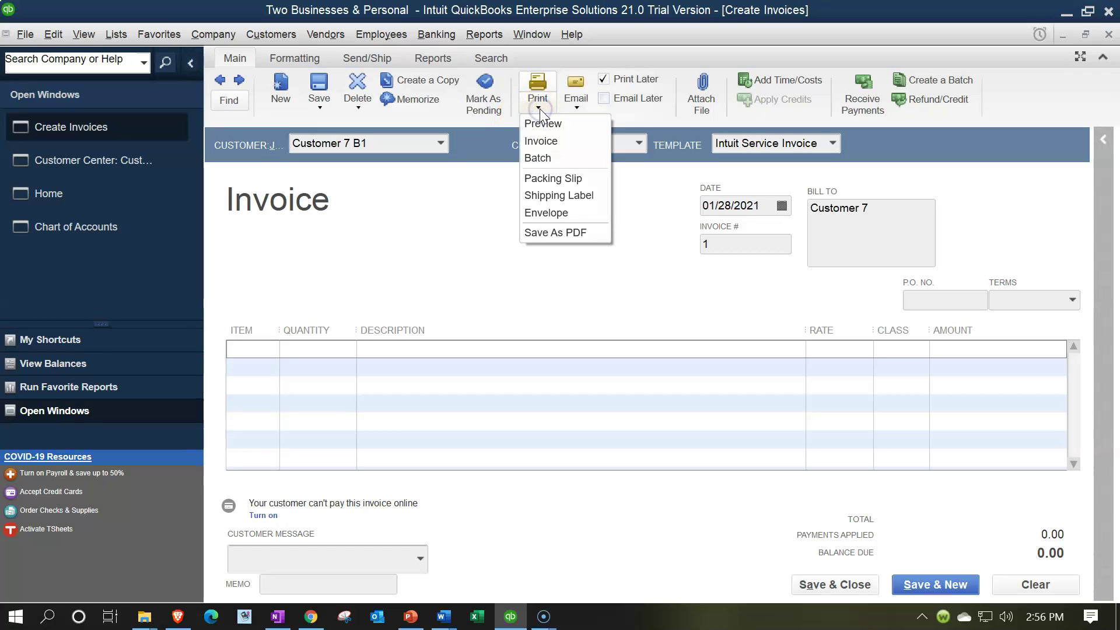
left_click(549, 126)
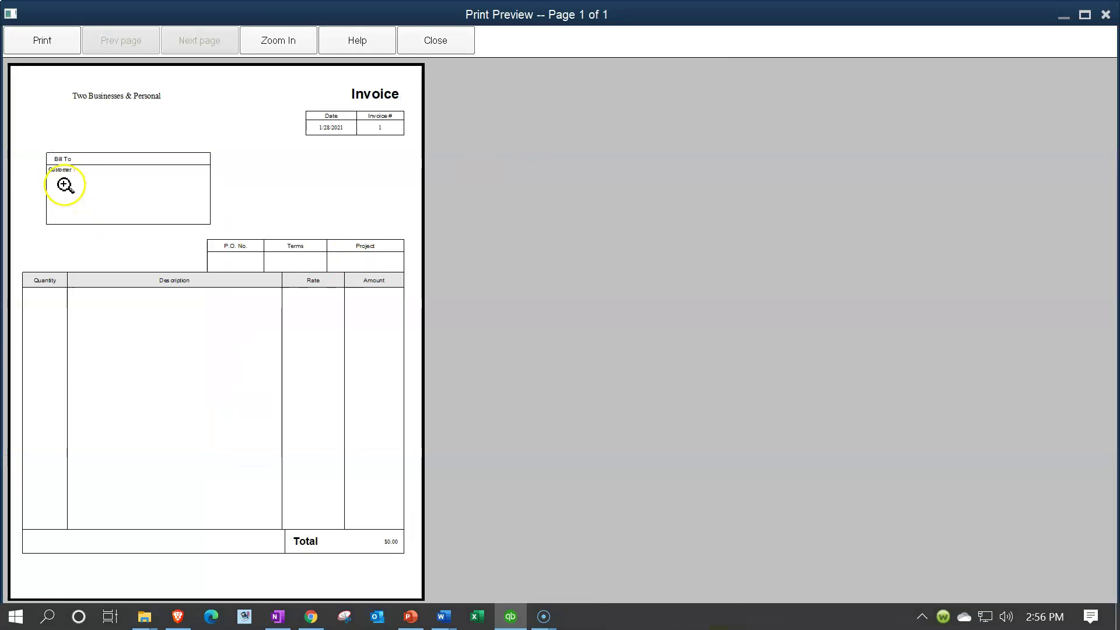
left_click(64, 185)
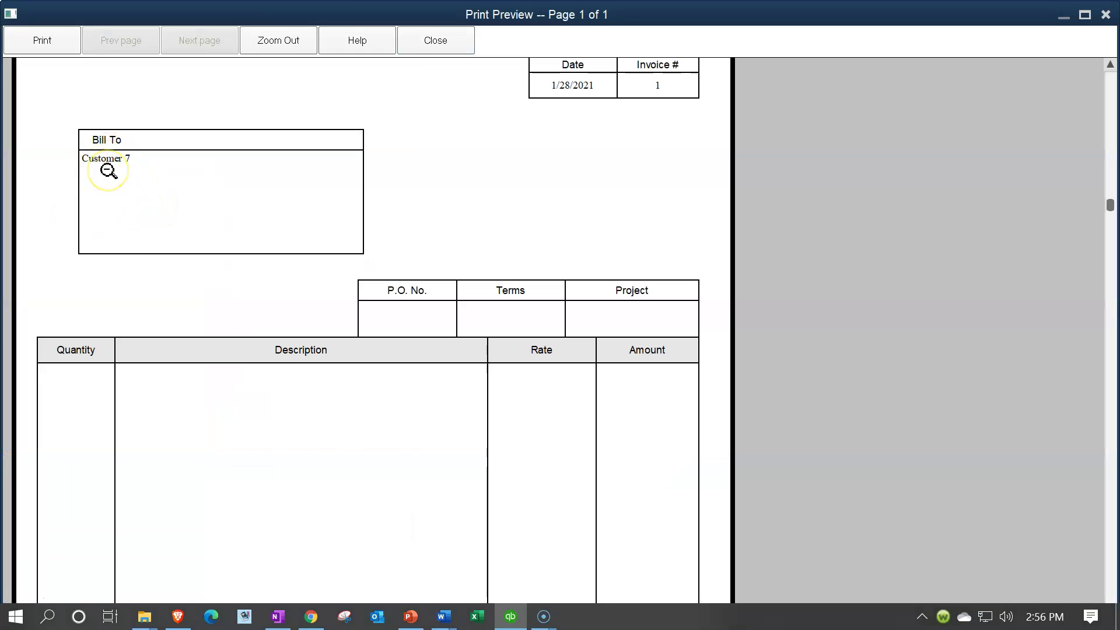
left_click(1107, 15)
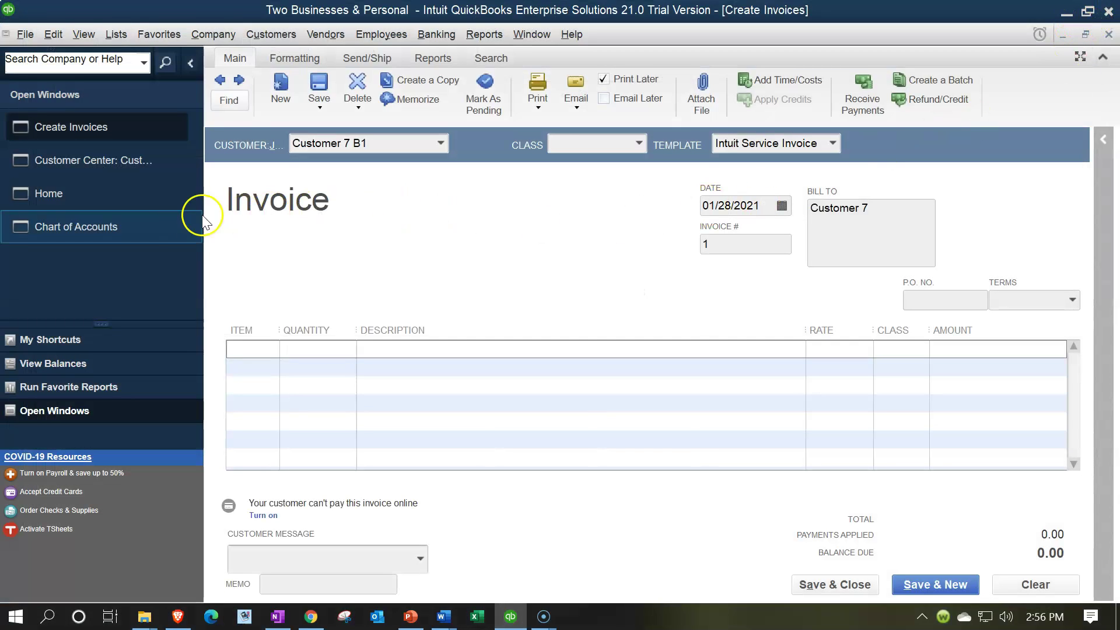
Step: Open the Customer 7 B1 record, compare its customer name with its billing address, and close it without changes
left_click(114, 174)
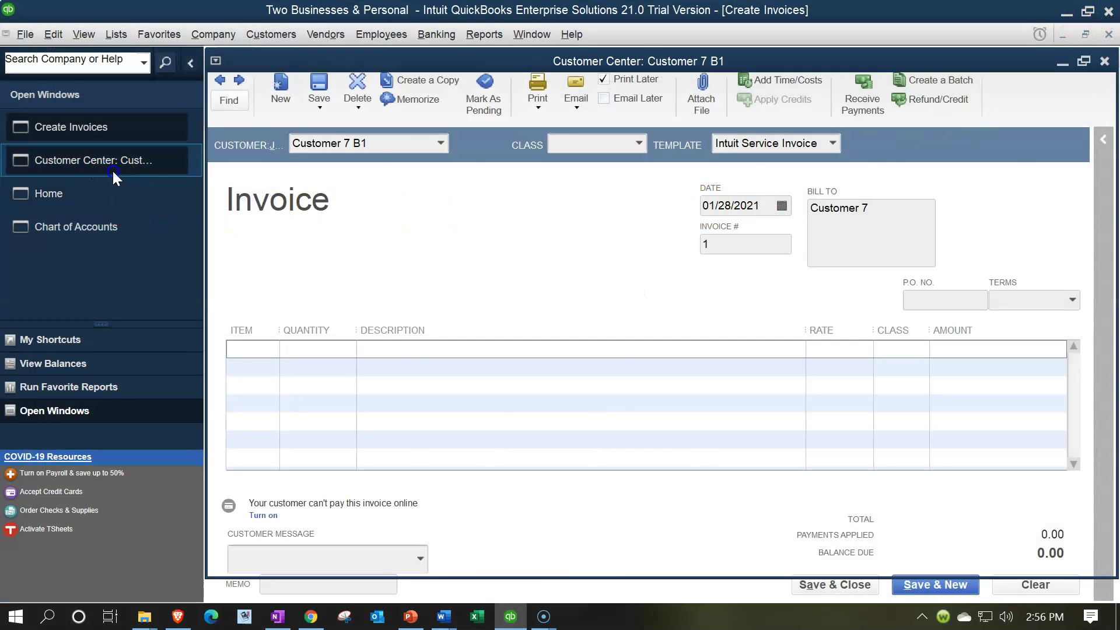
double_click(263, 309)
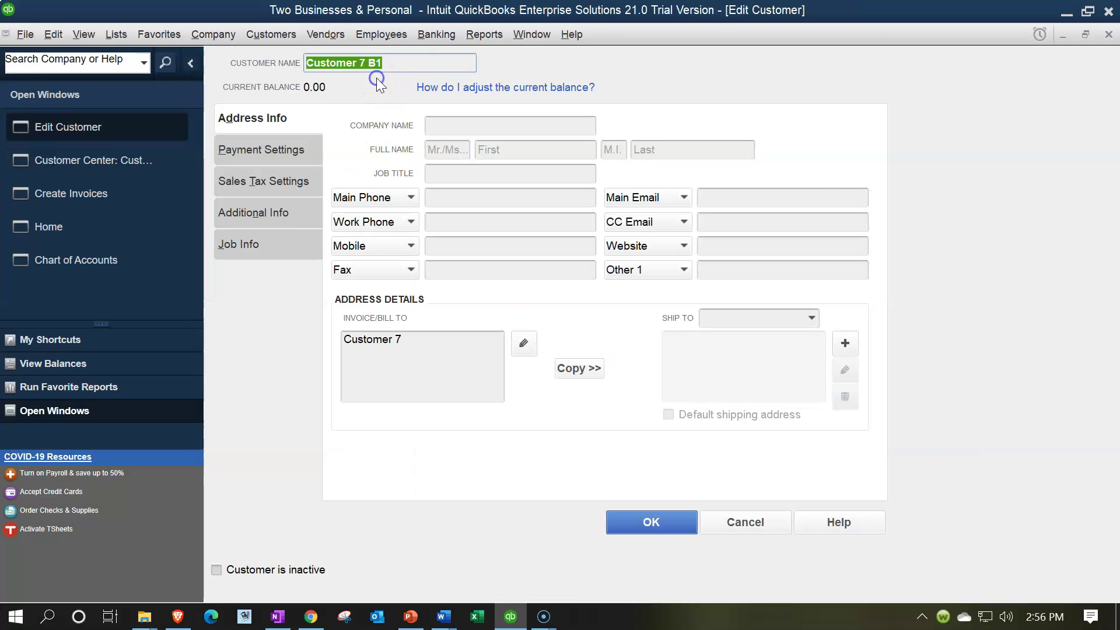
left_click(389, 65)
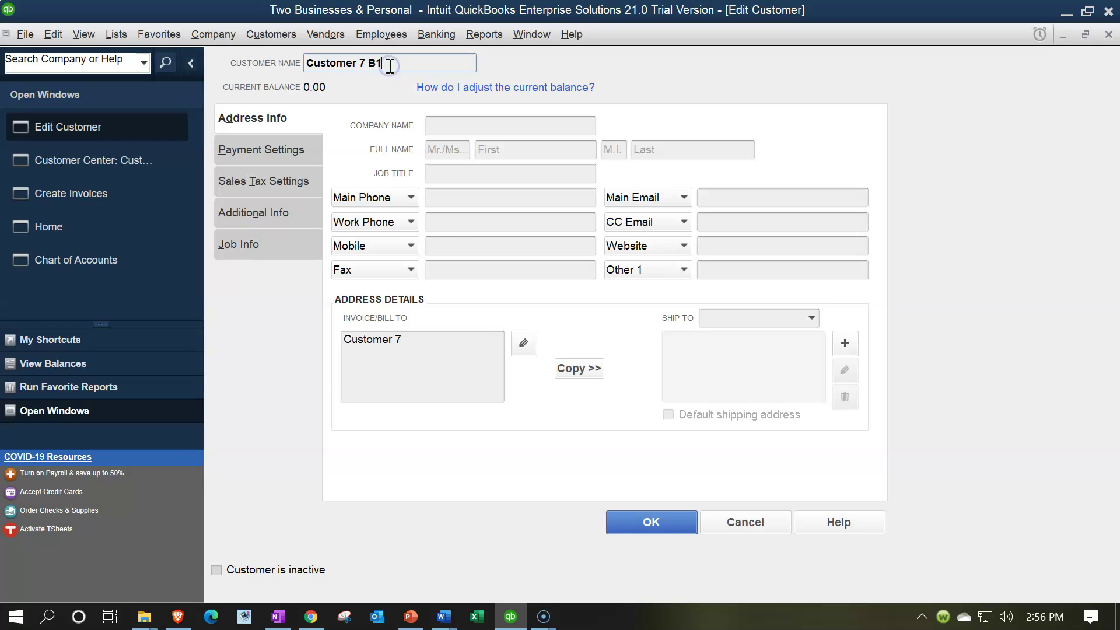
left_click(438, 360)
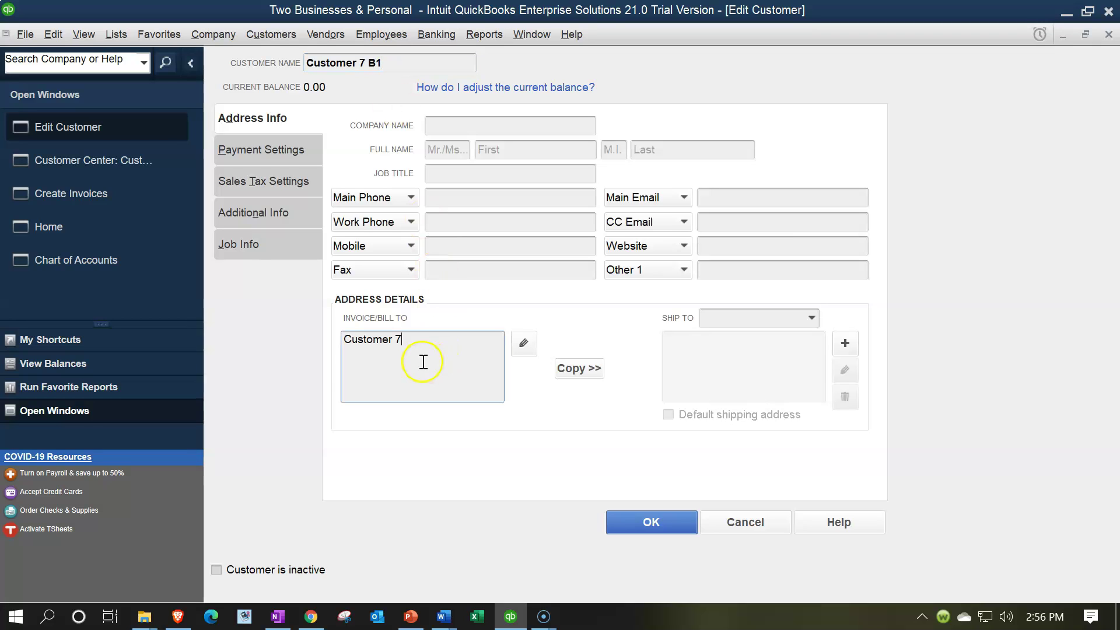
left_click(419, 351)
left_click(1107, 36)
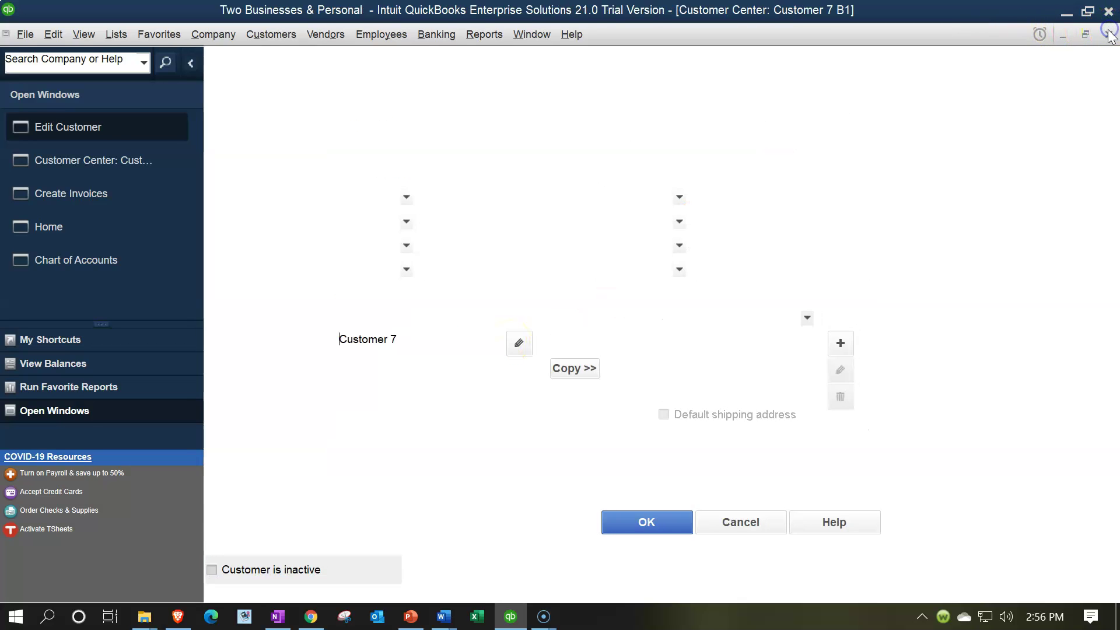
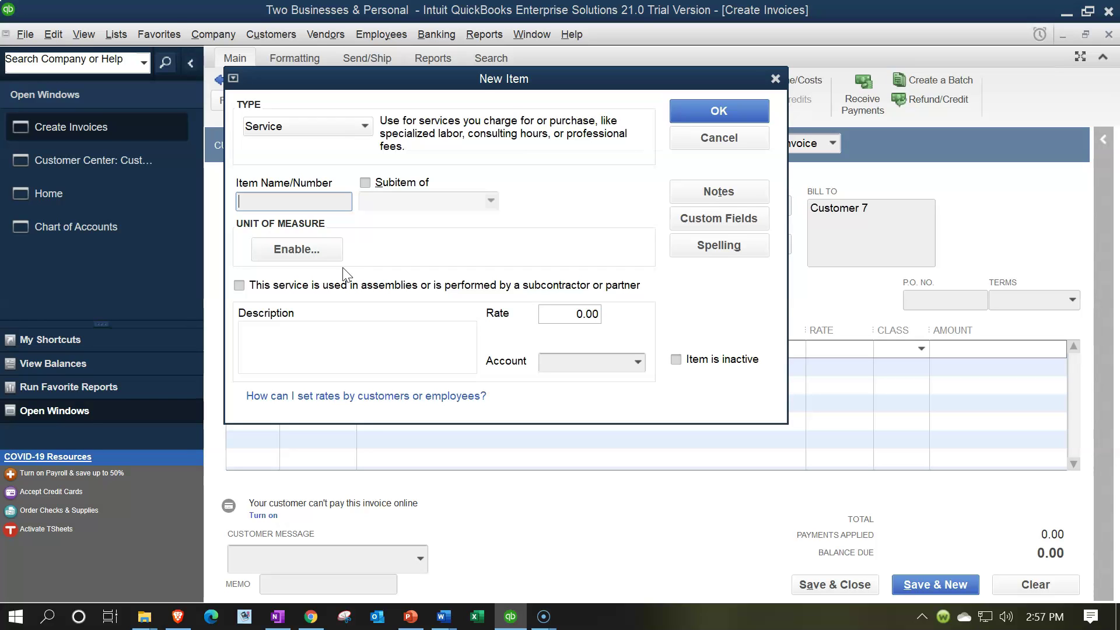
Step: Create a service item named Item 2 B1 linked to the 41100 Sales B1 account for the invoice's first line
type("Item 2 B")
key("Tab")
key("Tab")
key("Tab")
key("Tab")
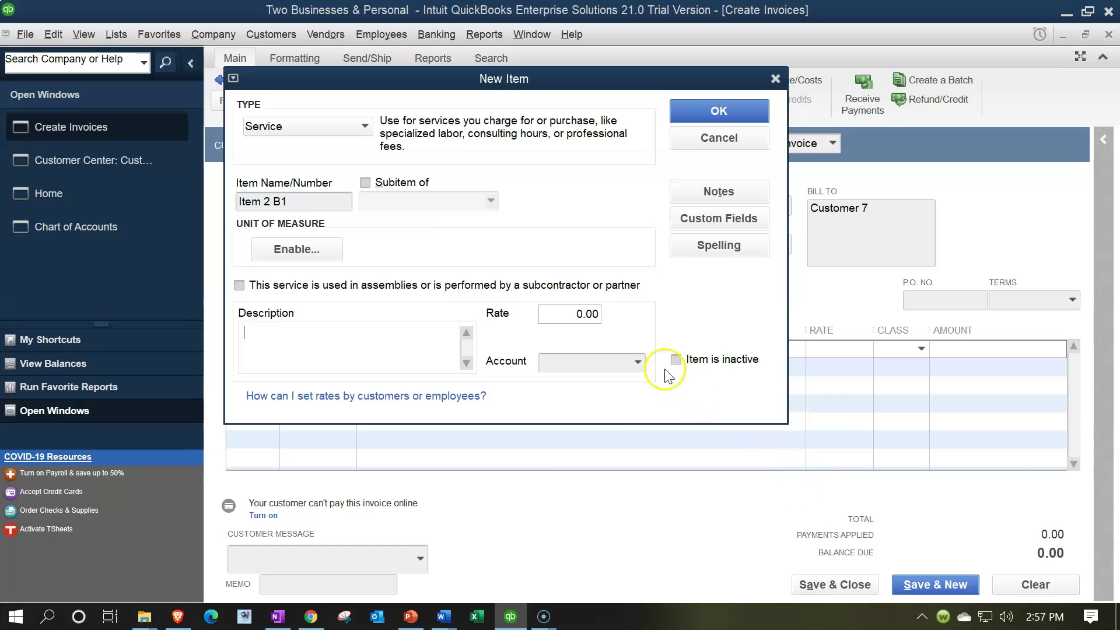
left_click(638, 363)
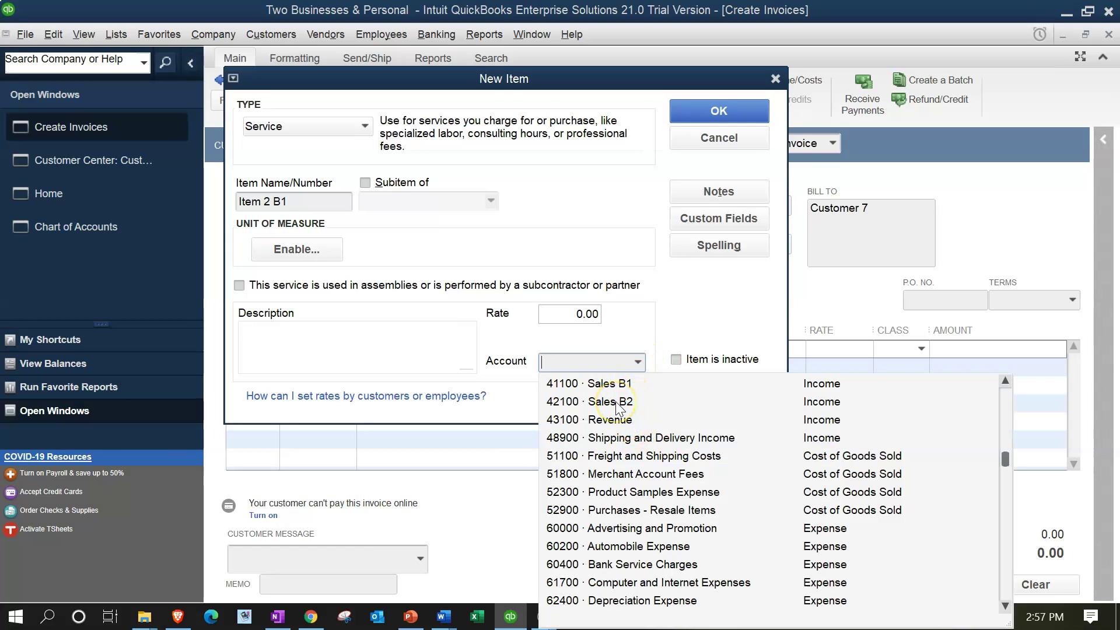
left_click(601, 383)
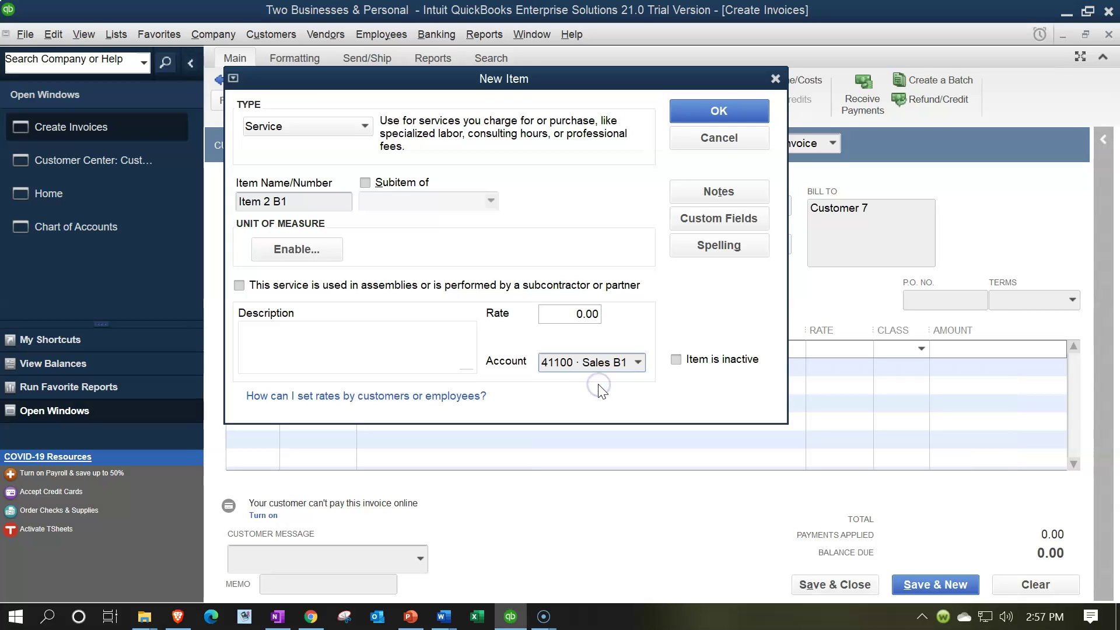
left_click(708, 121)
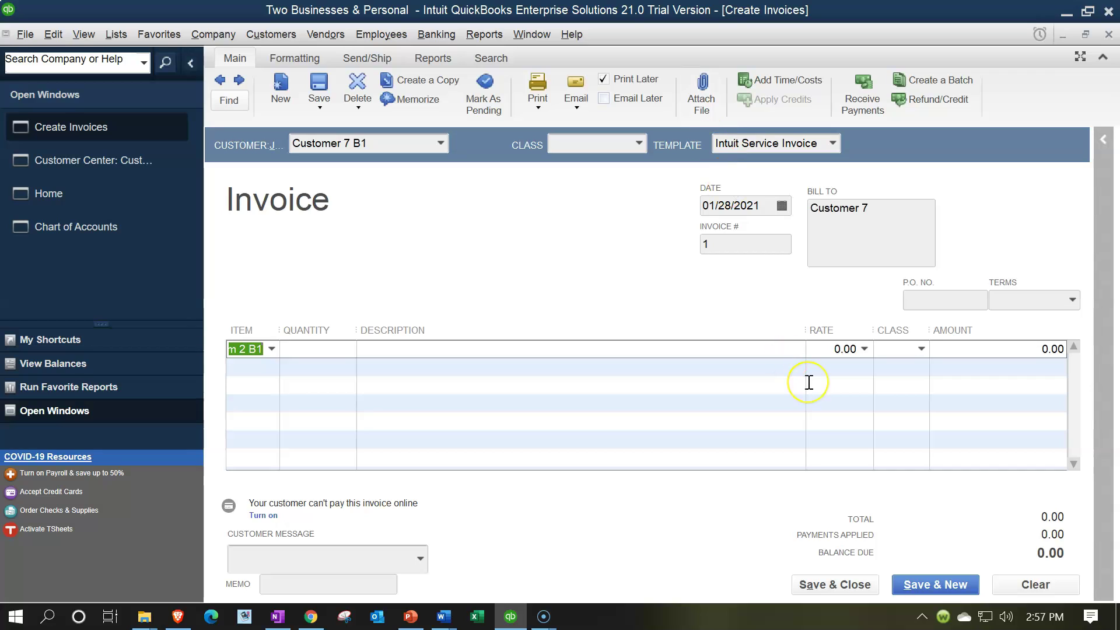
Step: Set the rate of the Item 2 B1 line to 5000 and widen the Item column to show the full item name
left_click(808, 382)
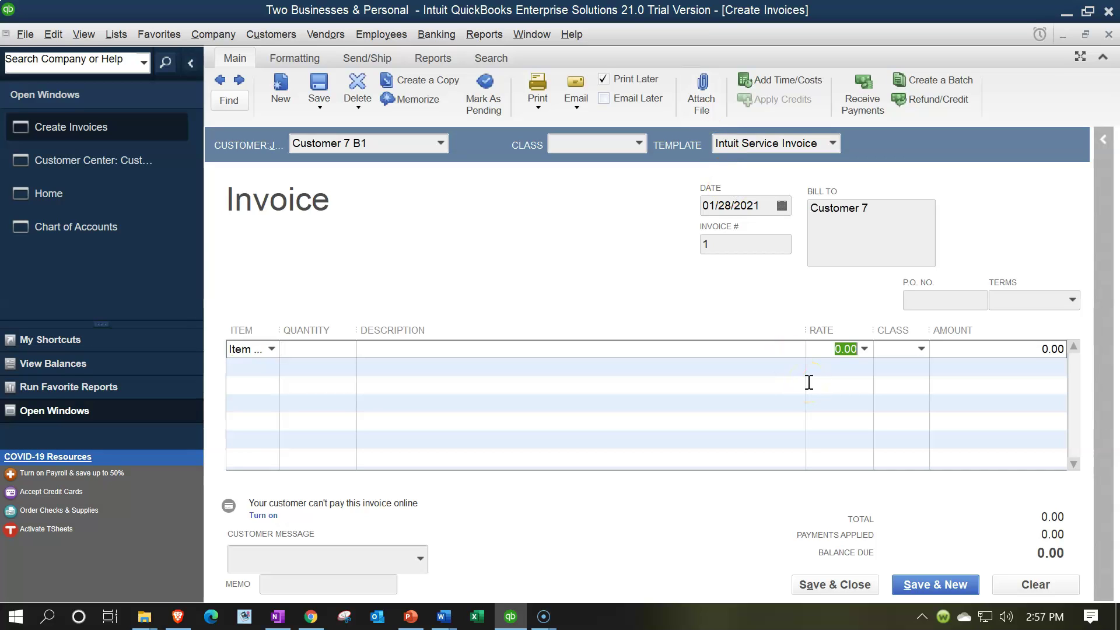
type("5000")
key("Tab")
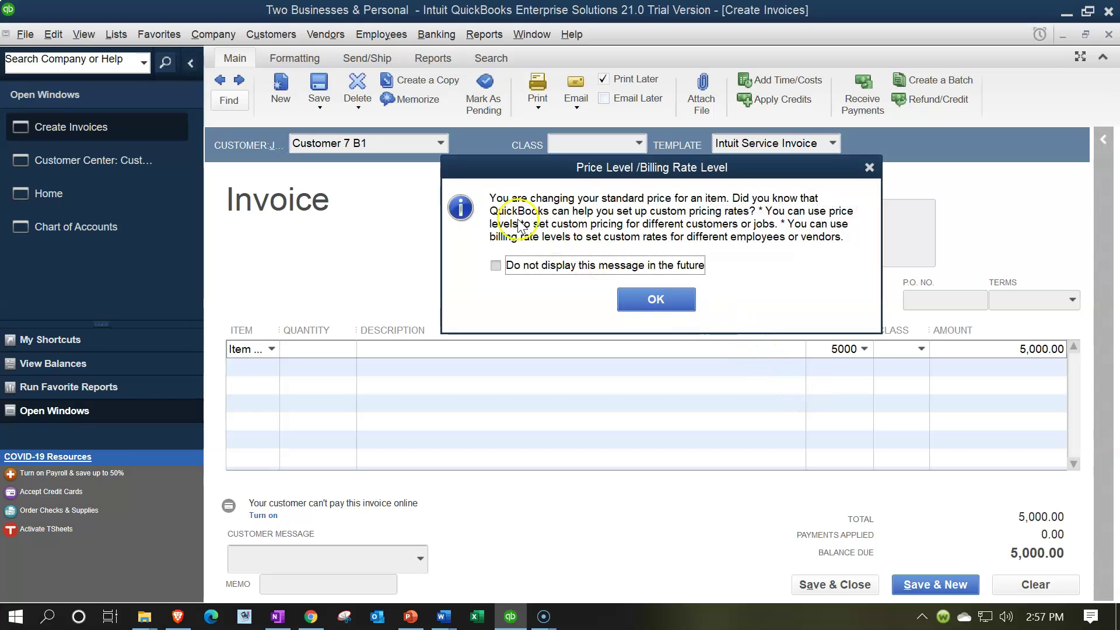
left_click(659, 299)
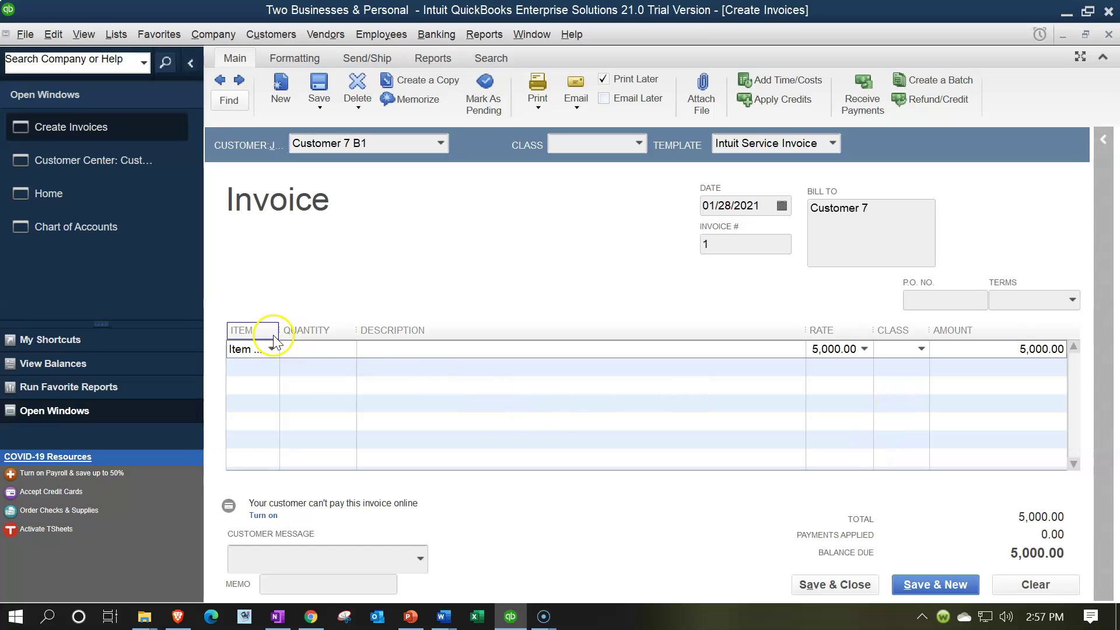
left_click_drag(274, 342, 346, 328)
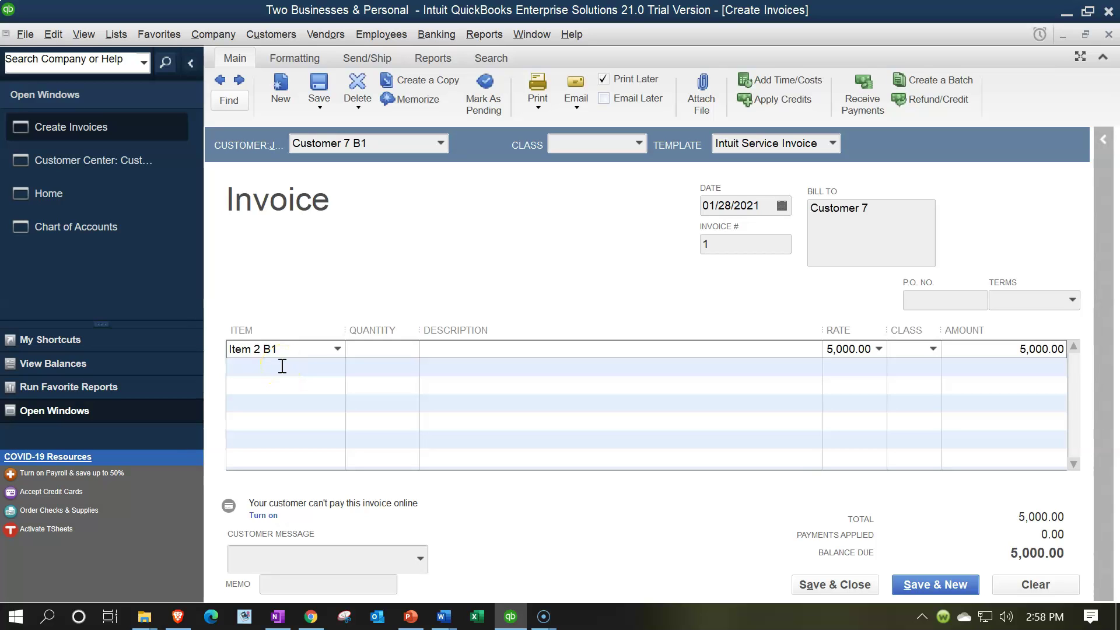
Step: Save and close the invoice without assigning a class, accepting its future date
left_click(293, 366)
left_click(942, 348)
left_click(280, 363)
left_click(900, 373)
left_click(868, 582)
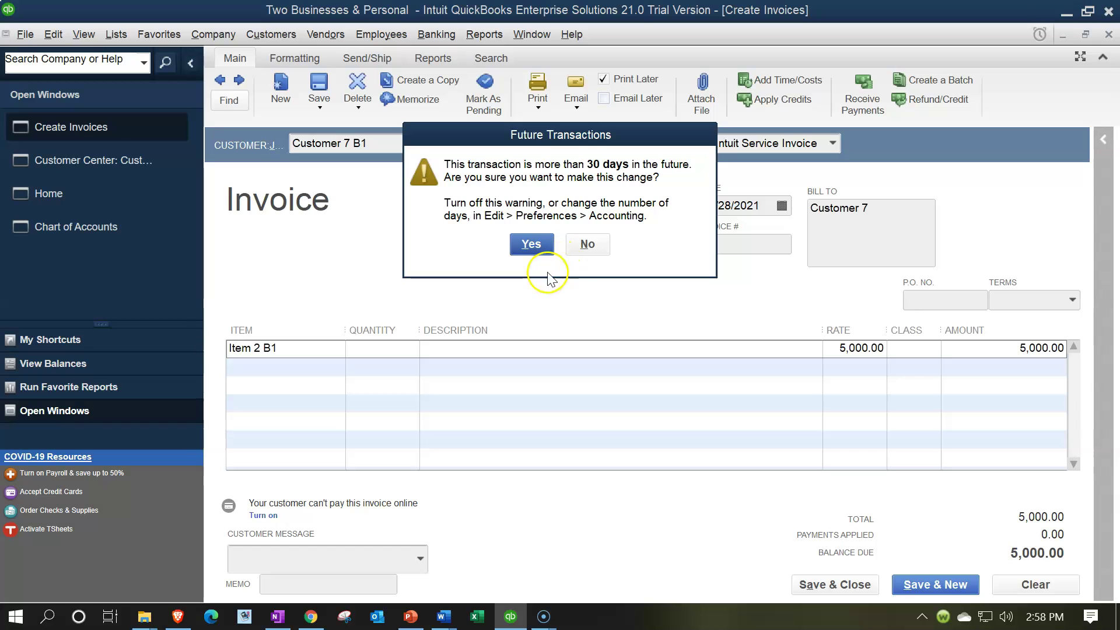
left_click(531, 246)
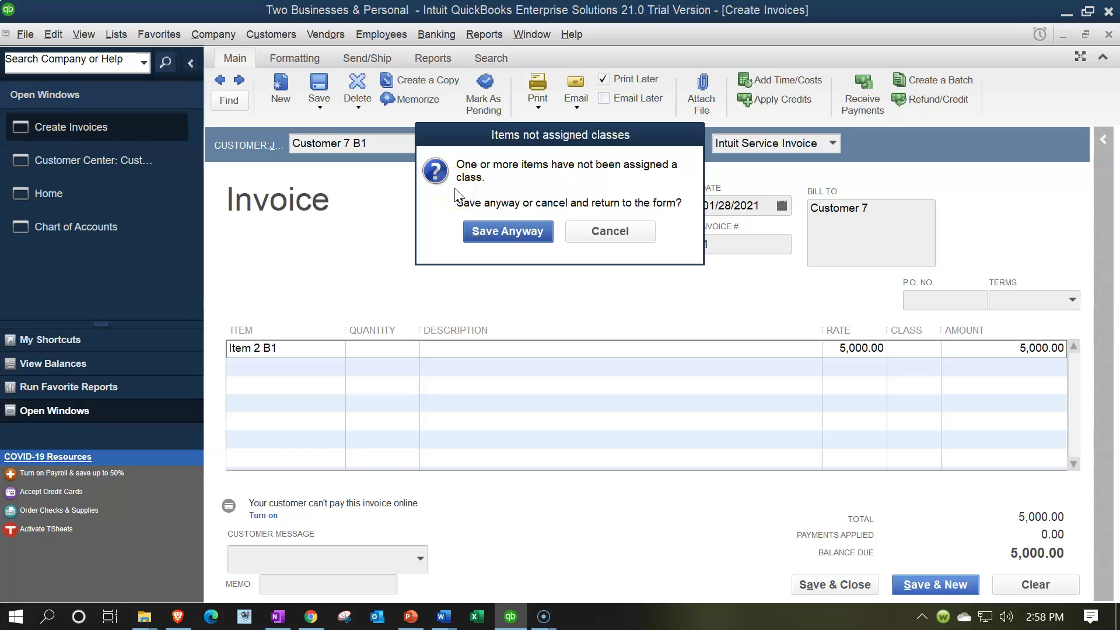
left_click(481, 232)
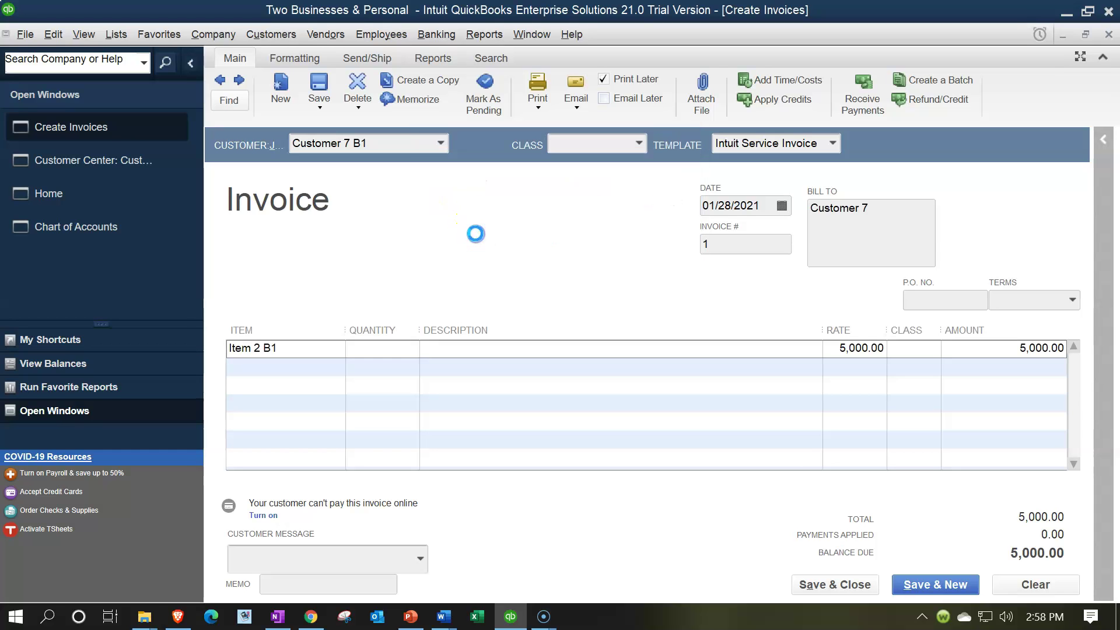
left_click(533, 251)
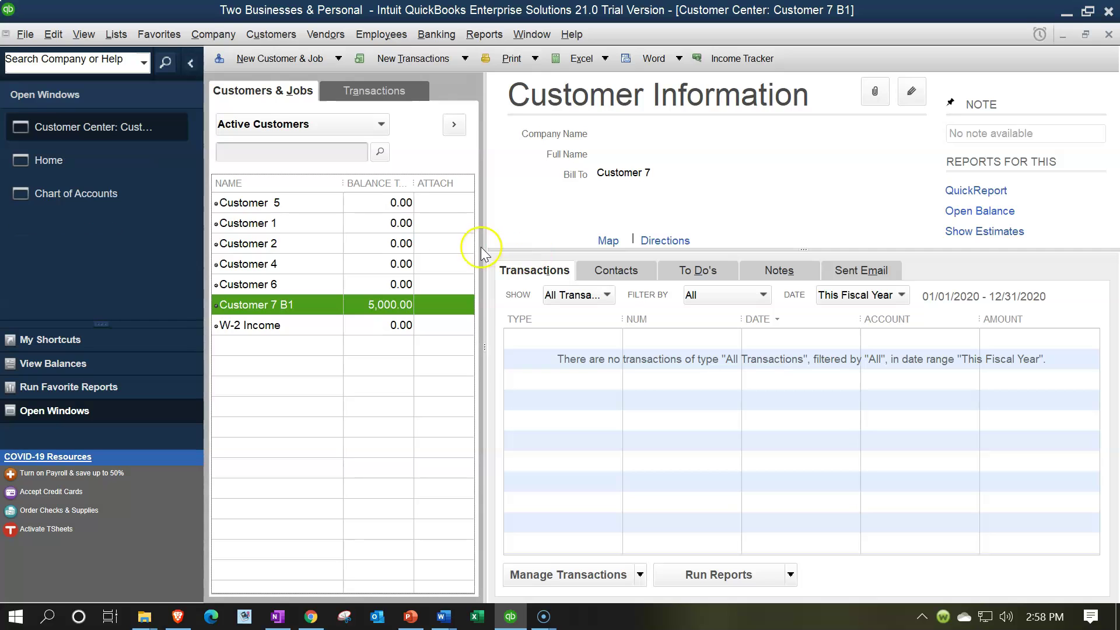
Step: Run the Profit & Loss by Class report for 01/01/2021 to 12/31/2021
left_click(485, 35)
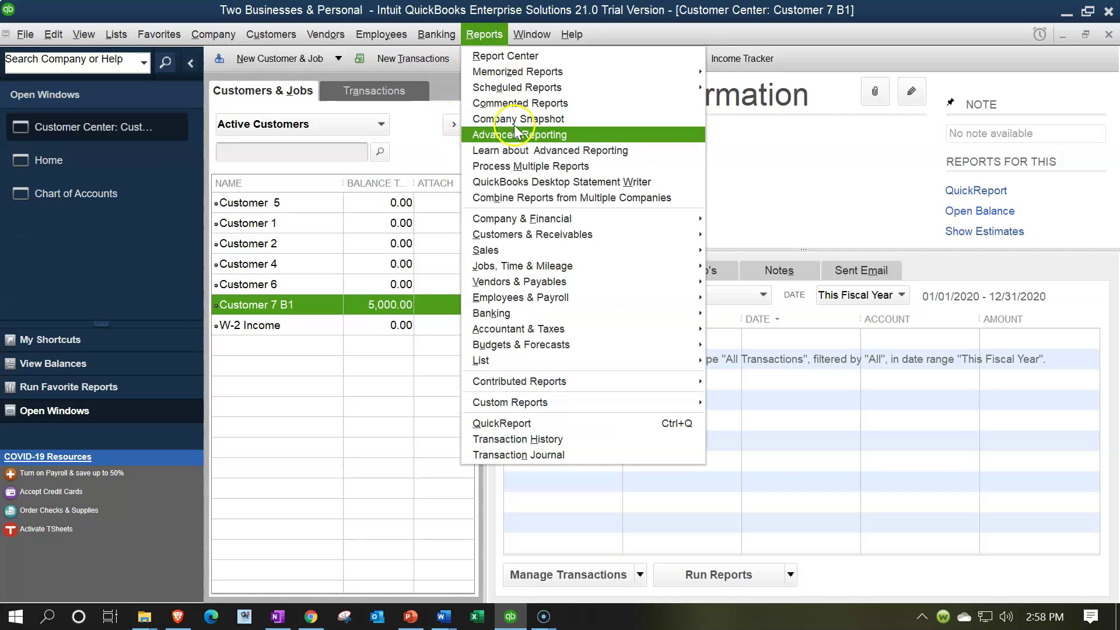
mouse_move(548, 225)
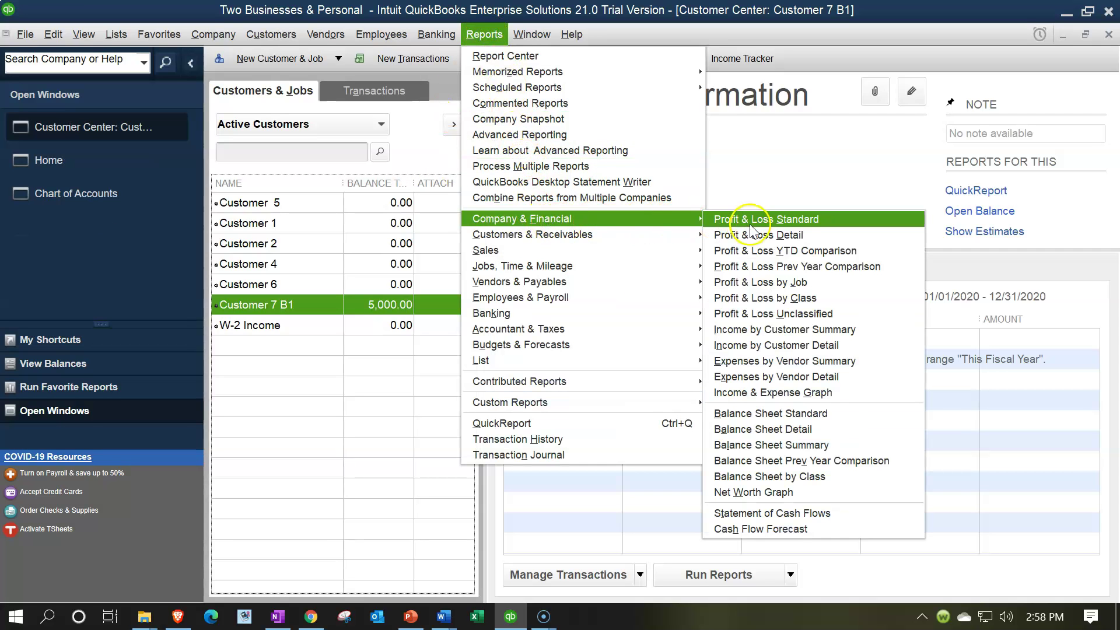
left_click(755, 296)
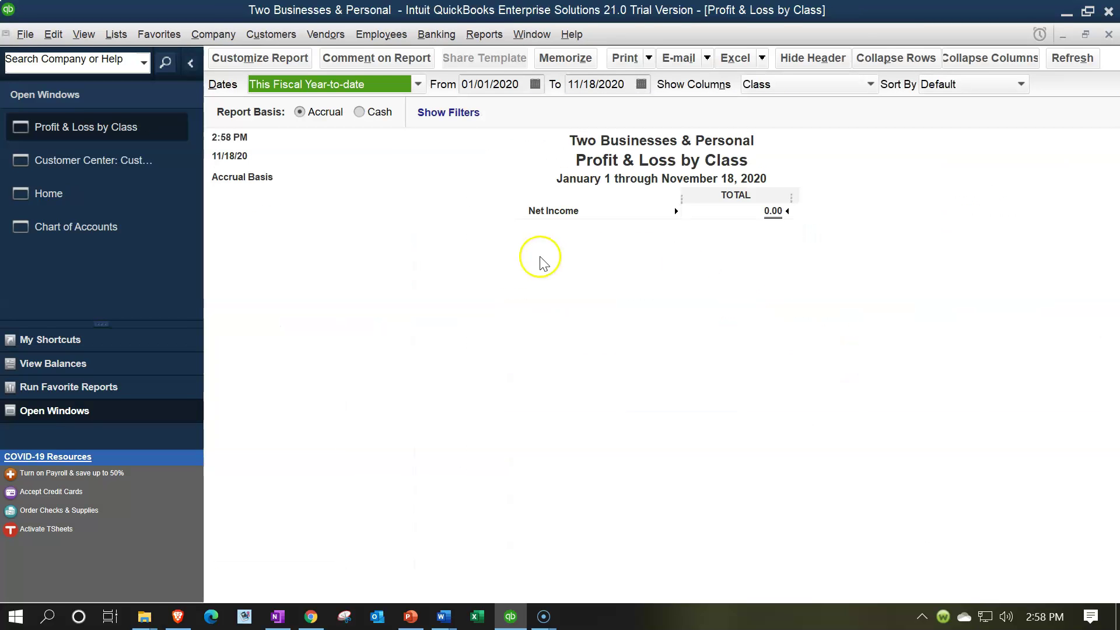
type("01/01/2021")
key("Tab")
type("12/31/2021")
key("Tab")
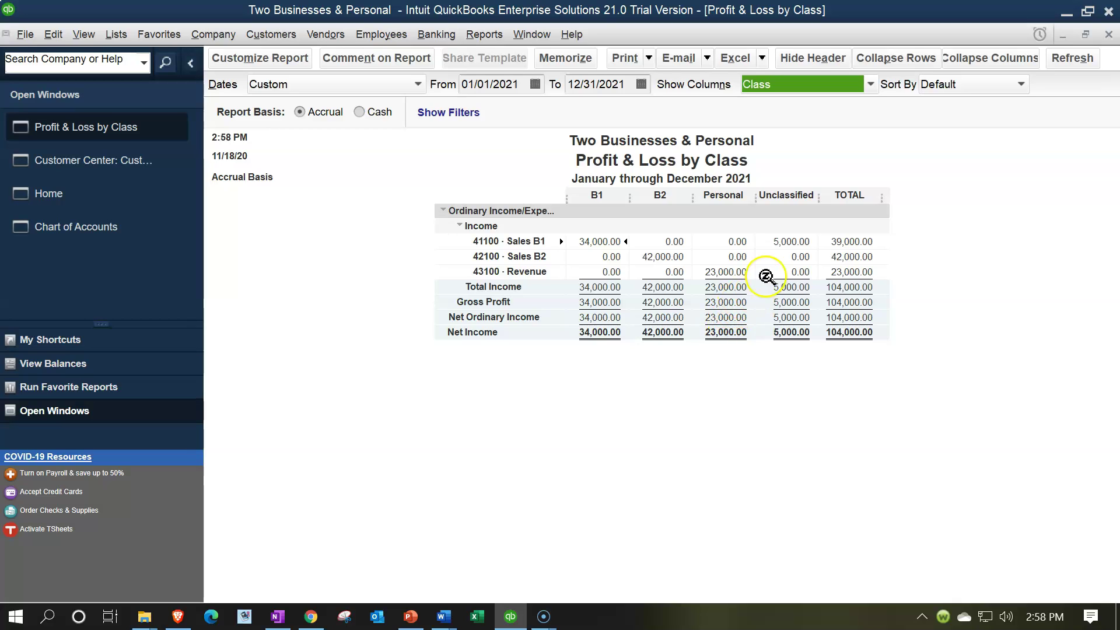
Step: Drill down from the unclassified Sales B1 amount in the class report to its transaction and open the underlying invoice
left_click(788, 242)
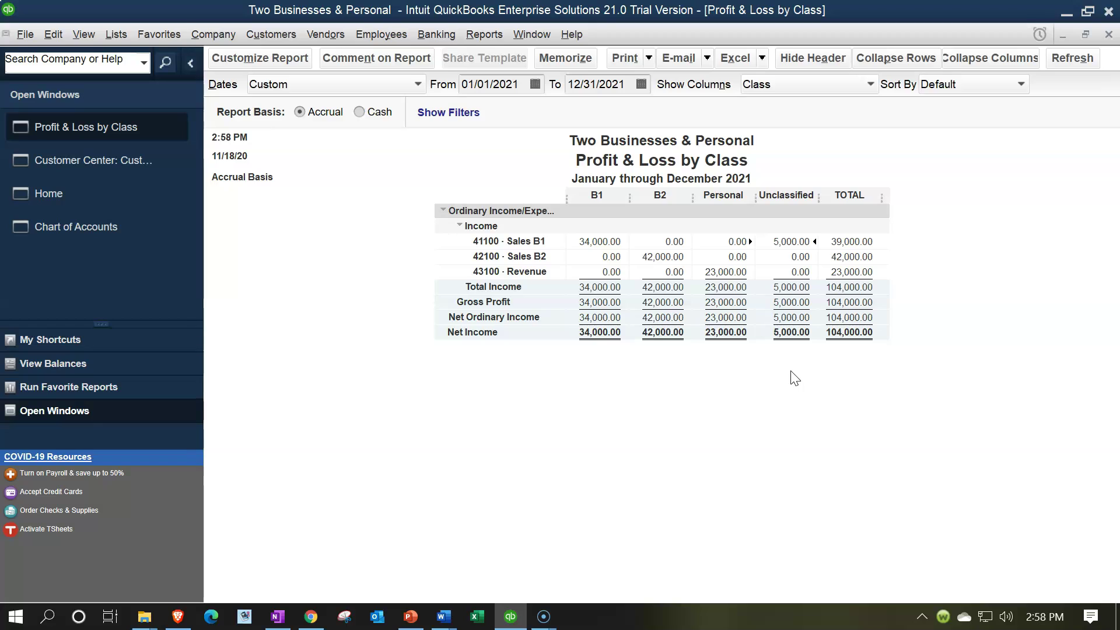
left_click(791, 324)
left_click(789, 242)
double_click(914, 226)
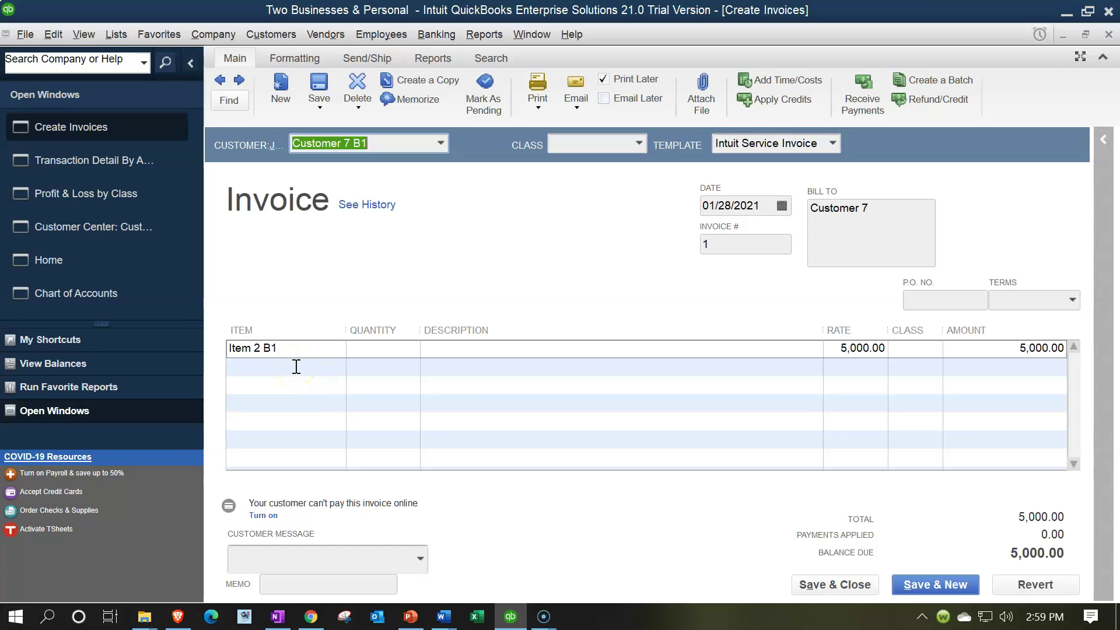
Step: Assign class B1 to the Item 2 B1 line of the Customer 7 B1 invoice
left_click(300, 351)
left_click(920, 350)
left_click(936, 349)
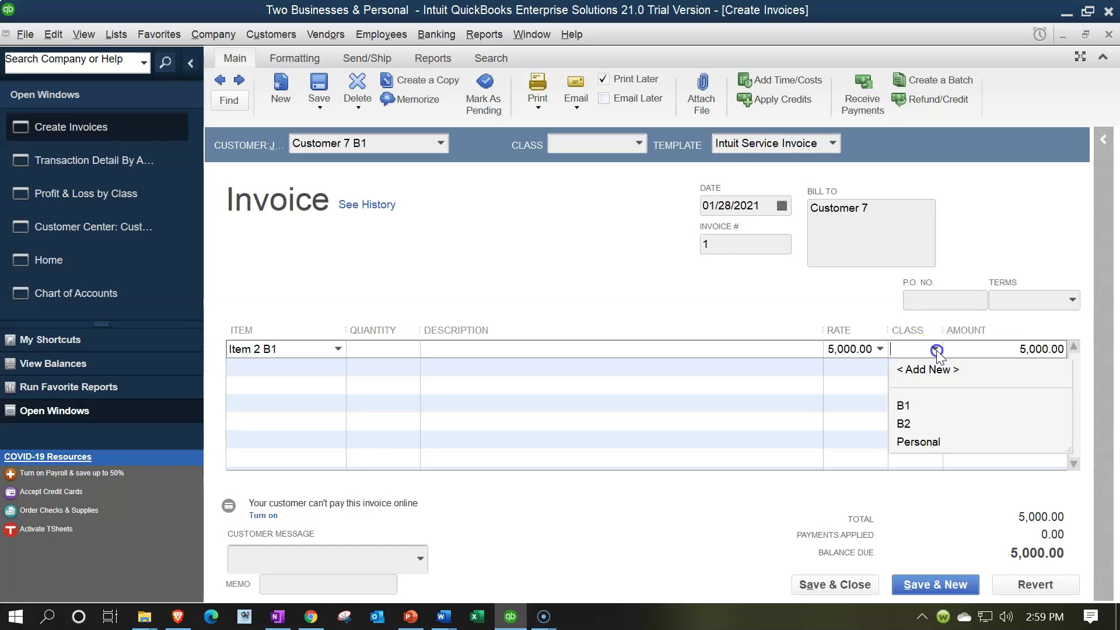
left_click(912, 408)
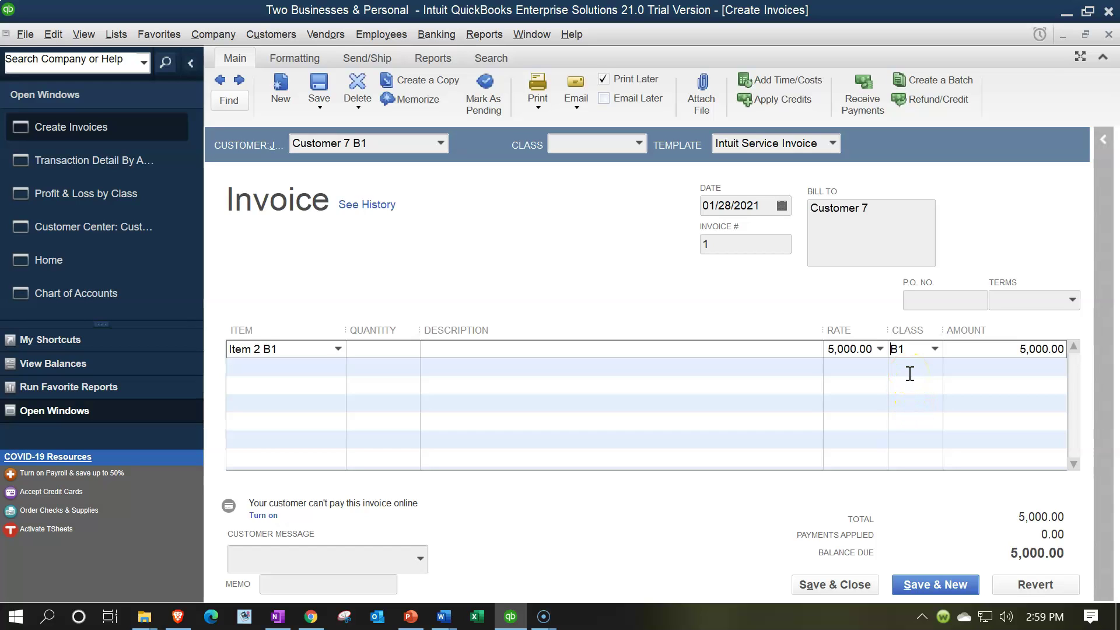
Step: Save and close the reclassified invoice, accepting its future date, and close the transaction detail report
left_click(852, 584)
left_click(496, 206)
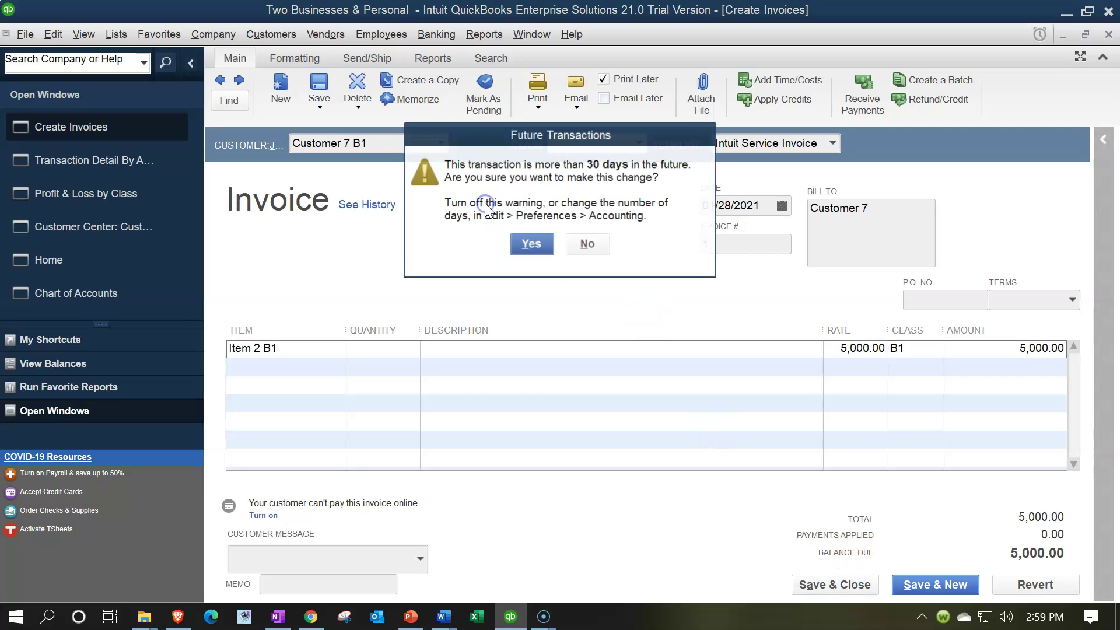
left_click(532, 245)
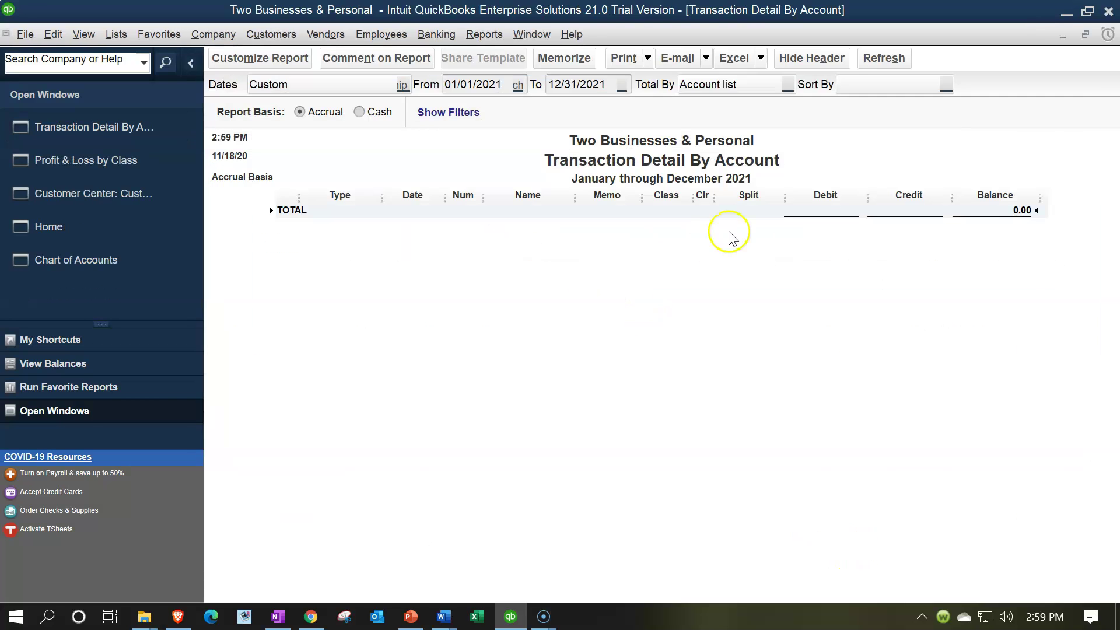
left_click(1112, 30)
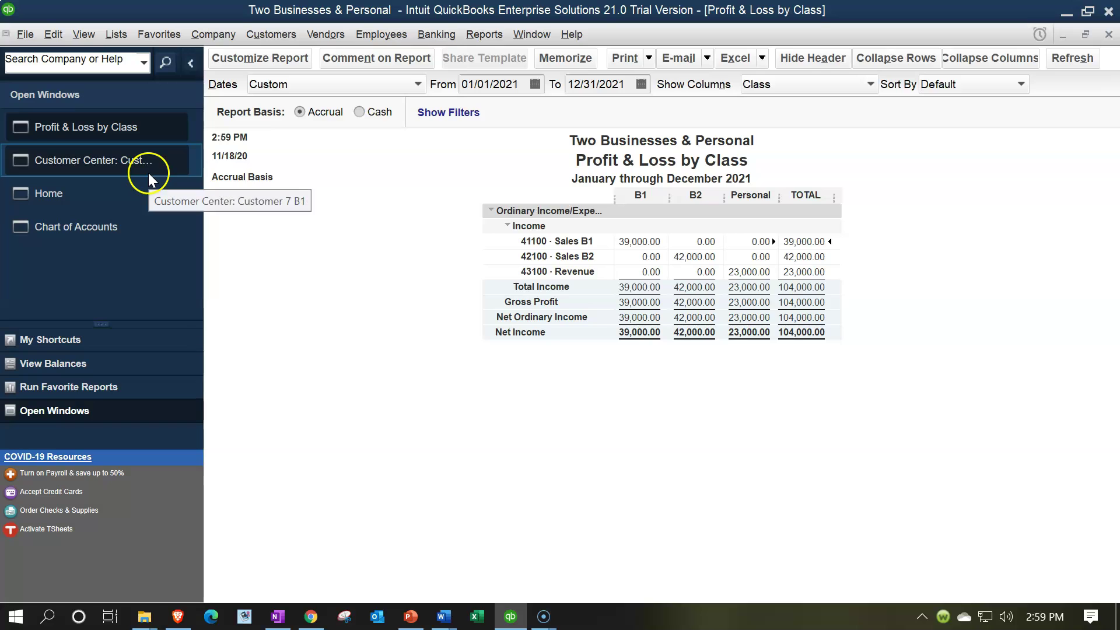
Step: Start a new invoice and begin a detailed setup for a new customer named Customer 8 B2
left_click(99, 188)
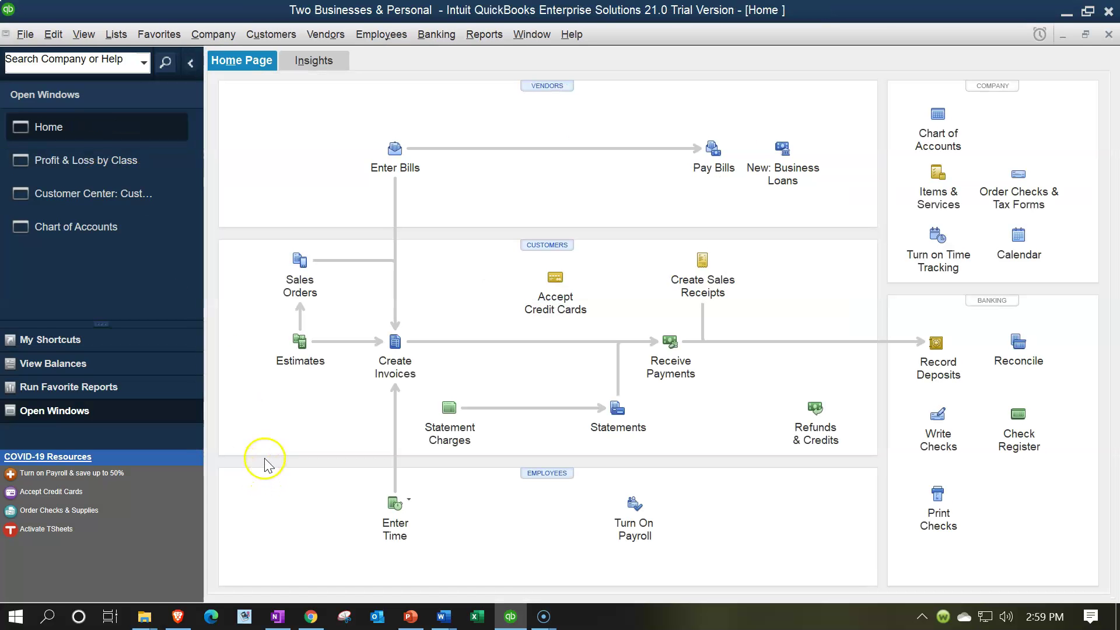
left_click(386, 359)
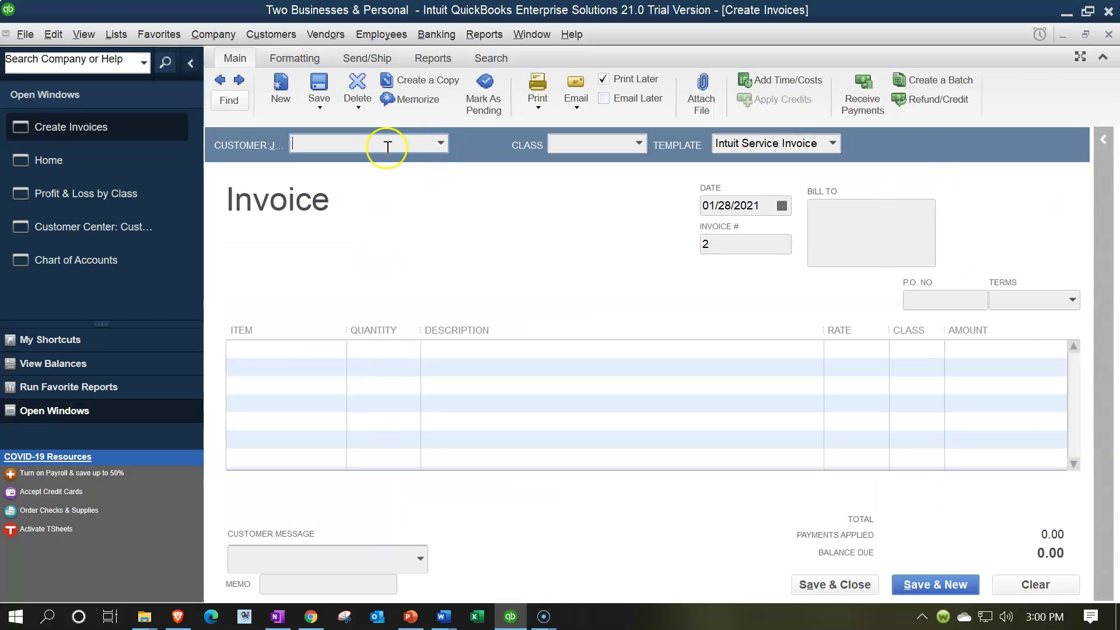
left_click(441, 142)
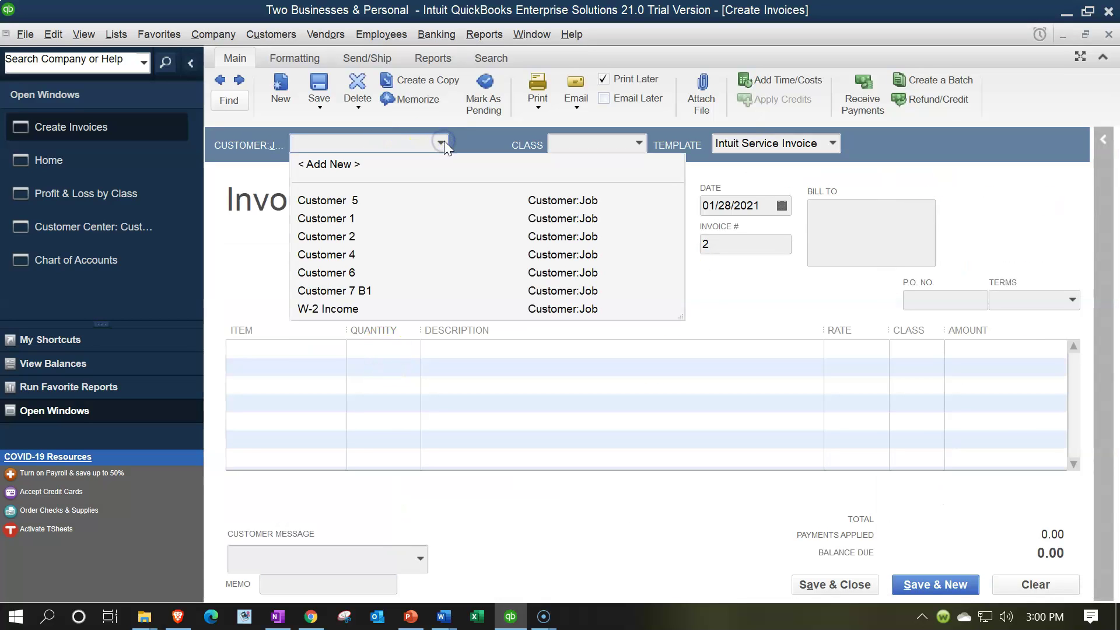
type("Customer  5")
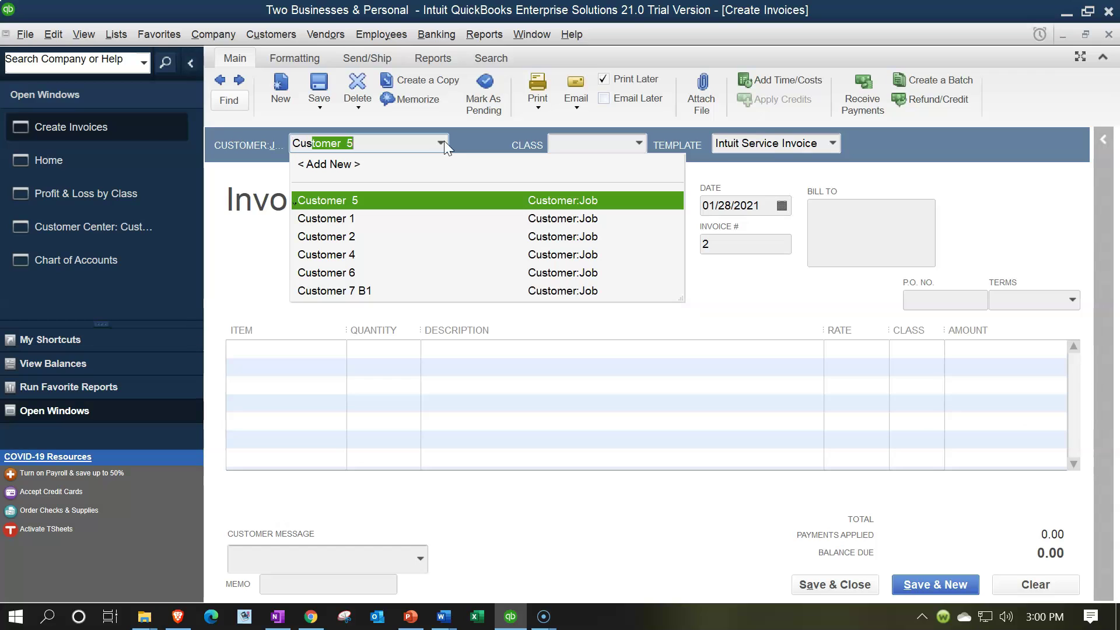
key("BackSpace")
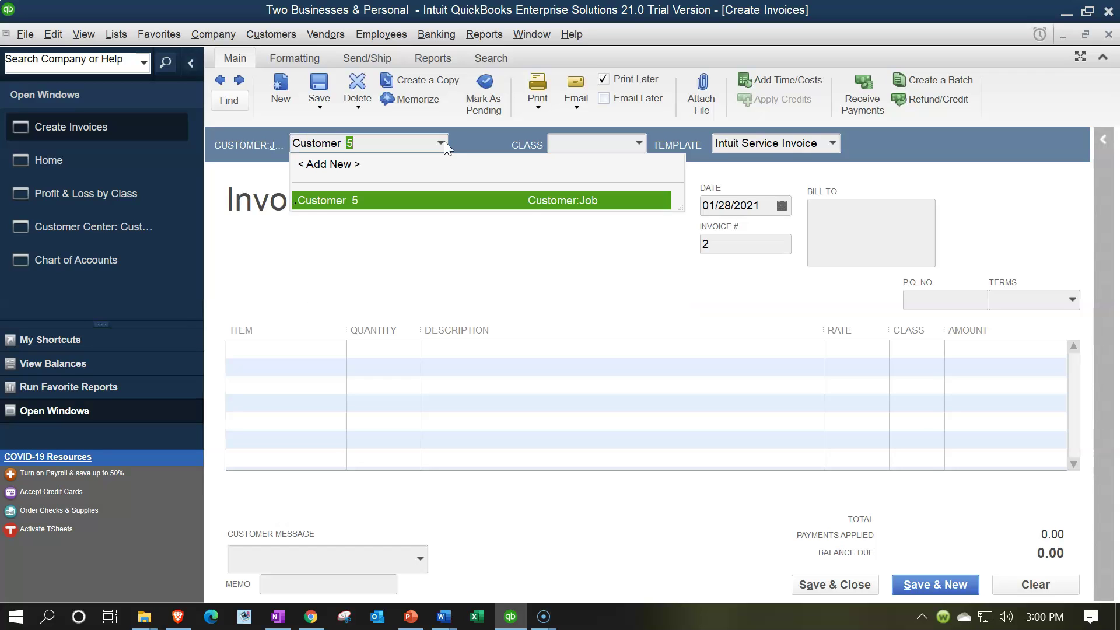
type("8 B2")
key("Tab")
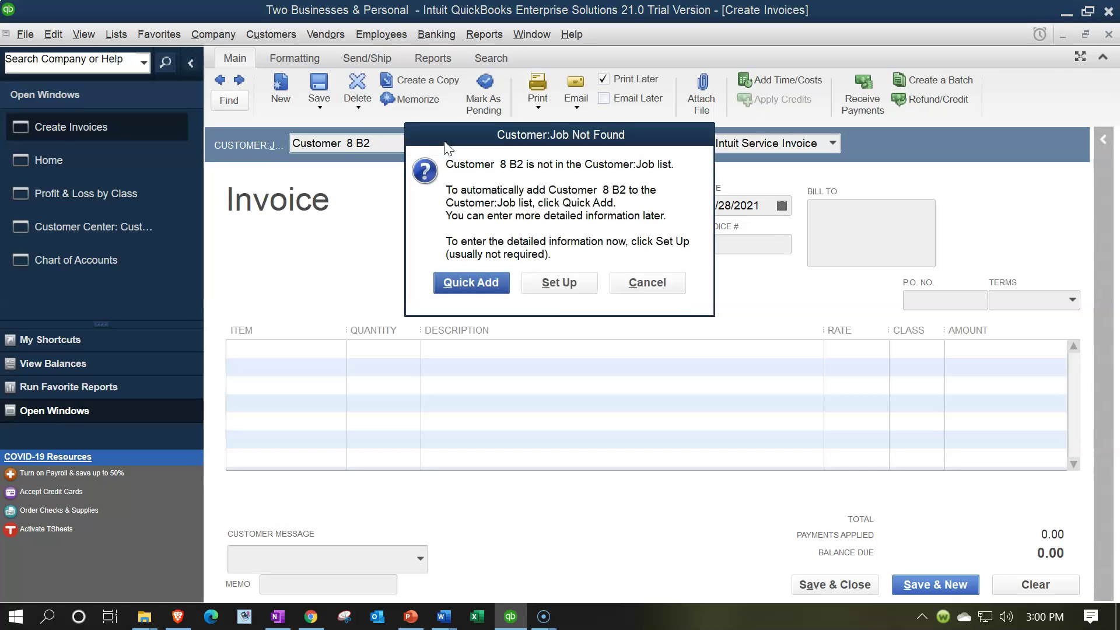
left_click(543, 283)
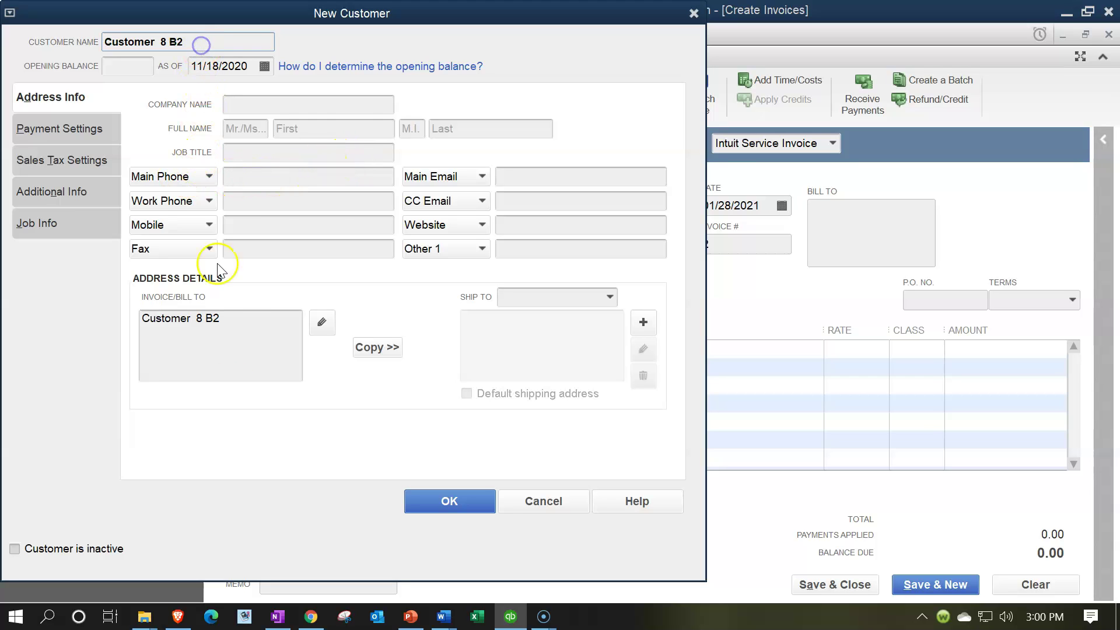
Step: Remove the B2 suffix from the new customer's bill-to name so it reads Customer 8
left_click(244, 321)
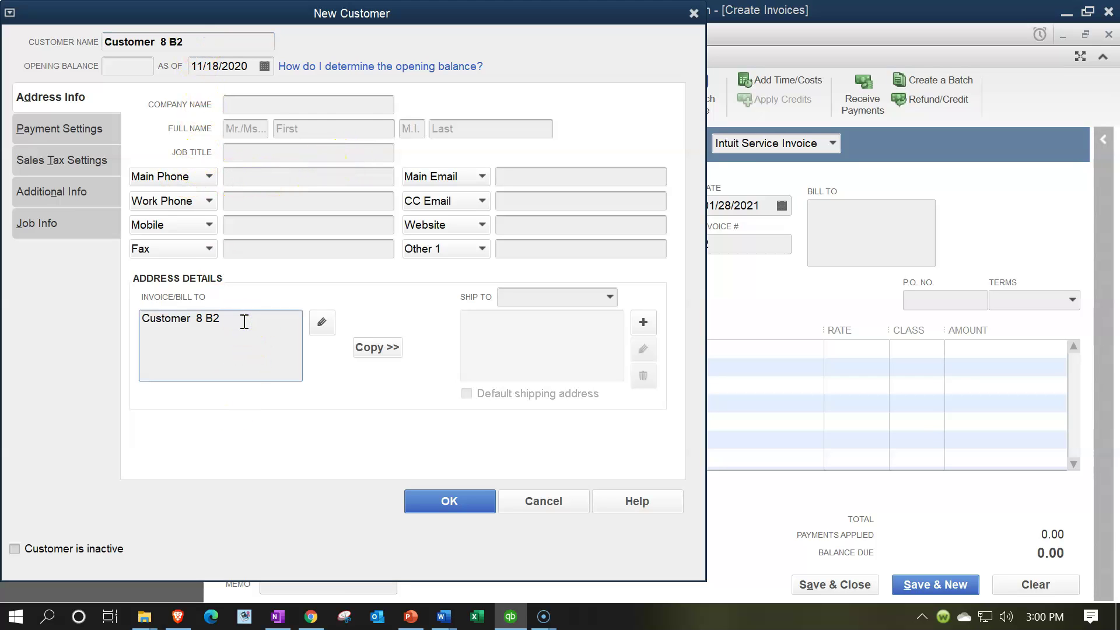
key("BackSpace")
key("BackSpace")
left_click(241, 316)
Step: Set the customer's Business custom field to B2 and save the new customer
left_click(62, 191)
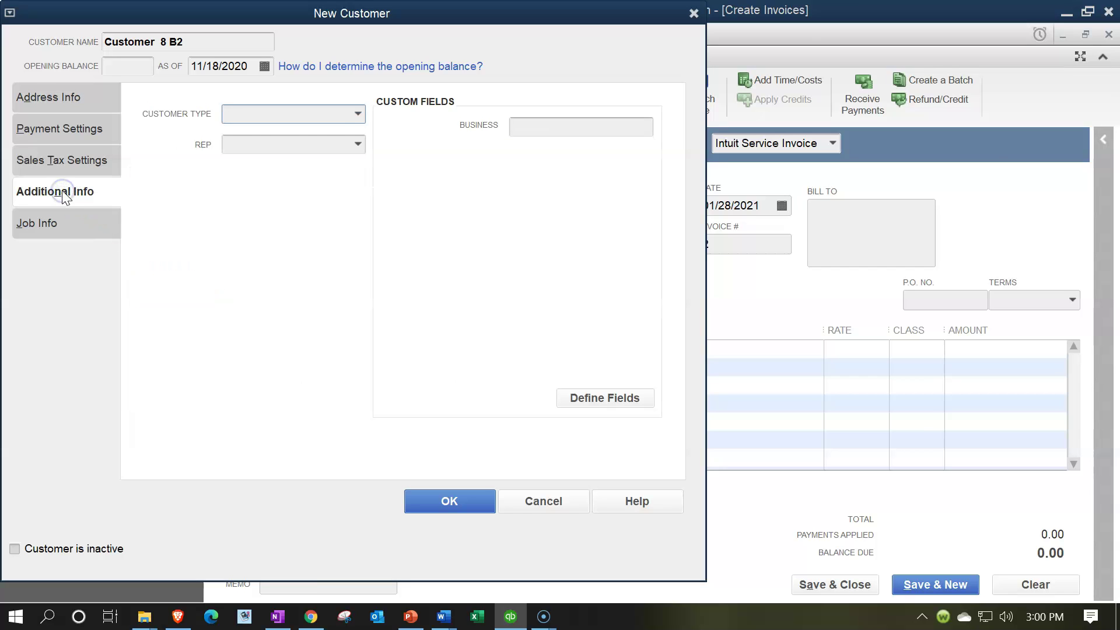
left_click(544, 126)
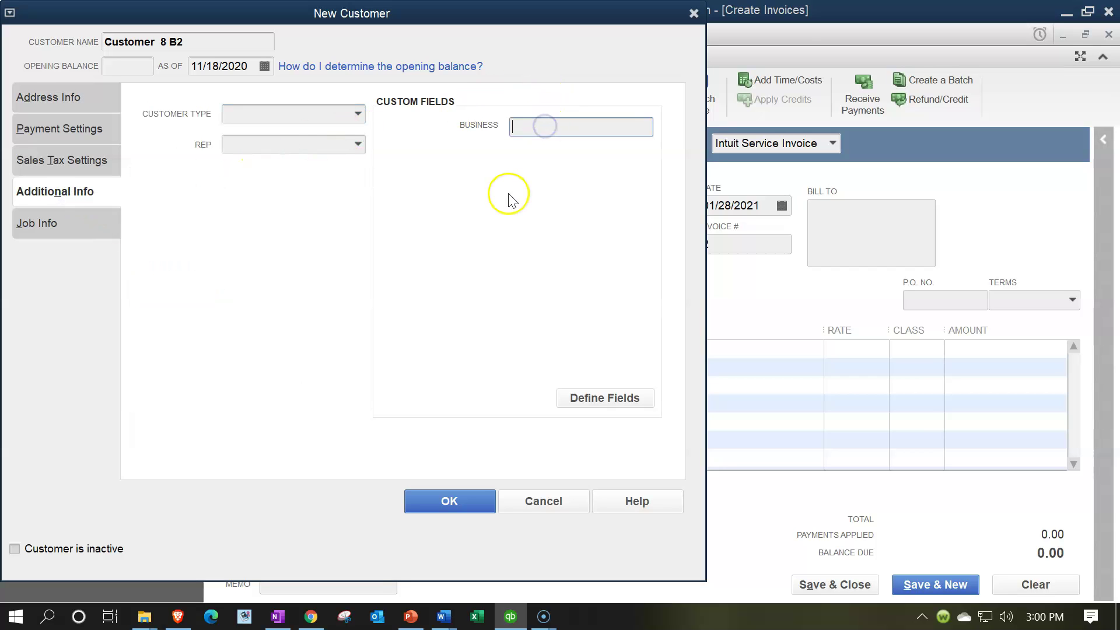
type("B2")
key("Tab")
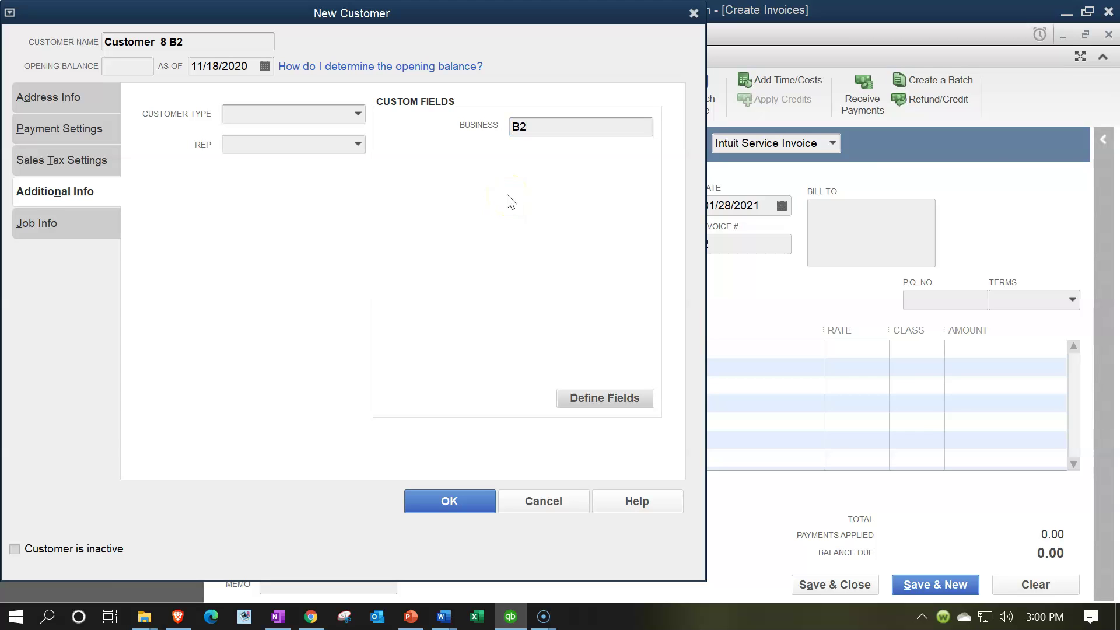
left_click(466, 506)
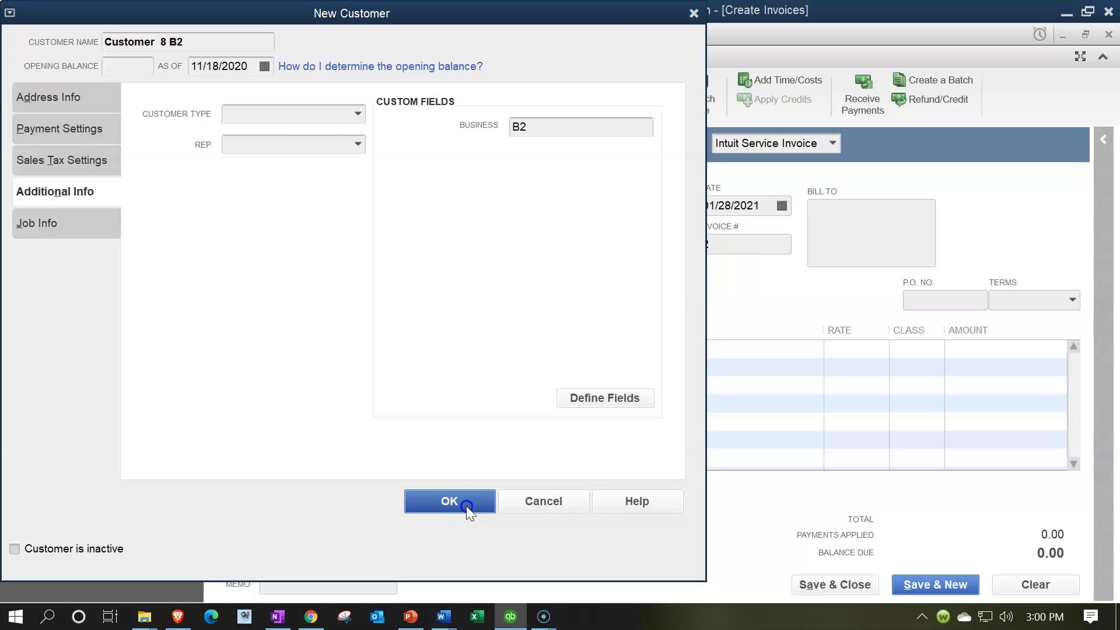
Step: Add a new item named Item 3 B2 of type Service on the invoice's first line
left_click(333, 350)
left_click(341, 349)
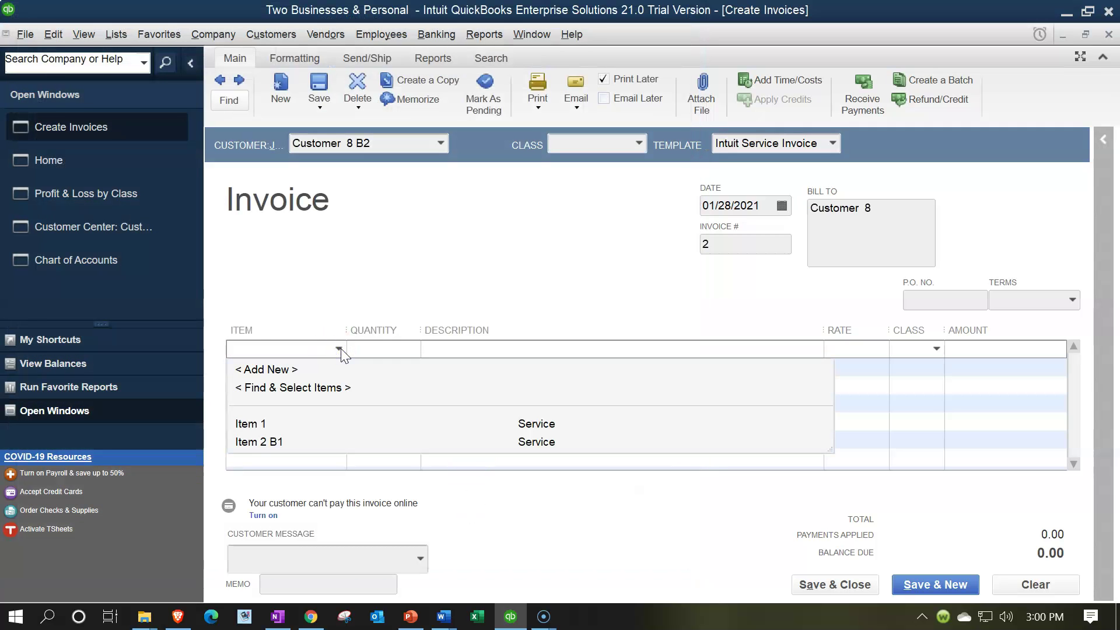
type("Item ")
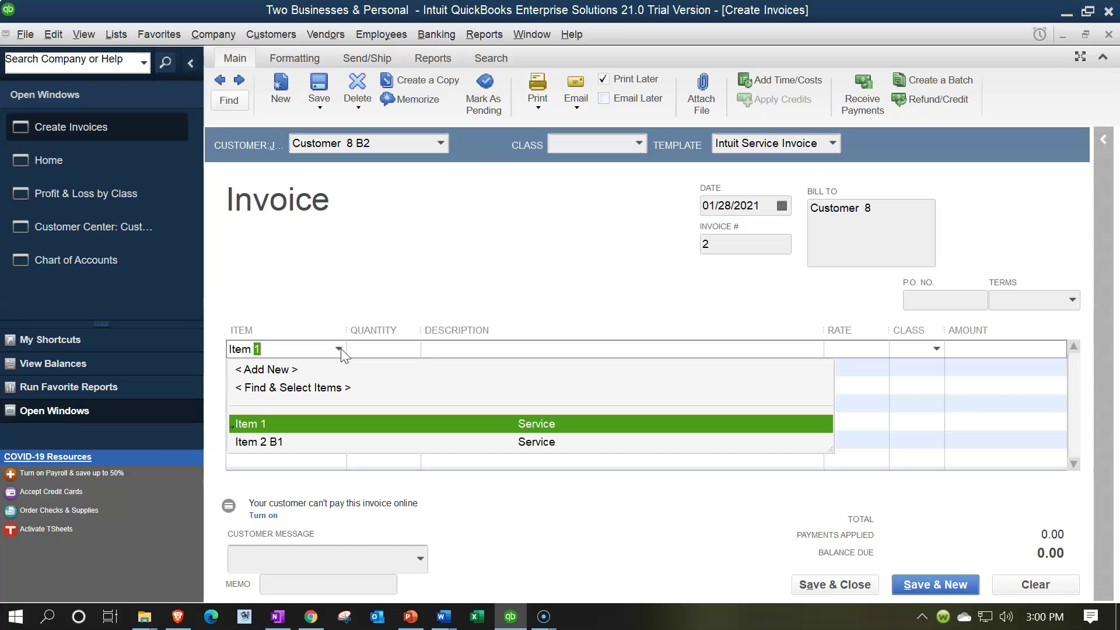
type(" 3 B")
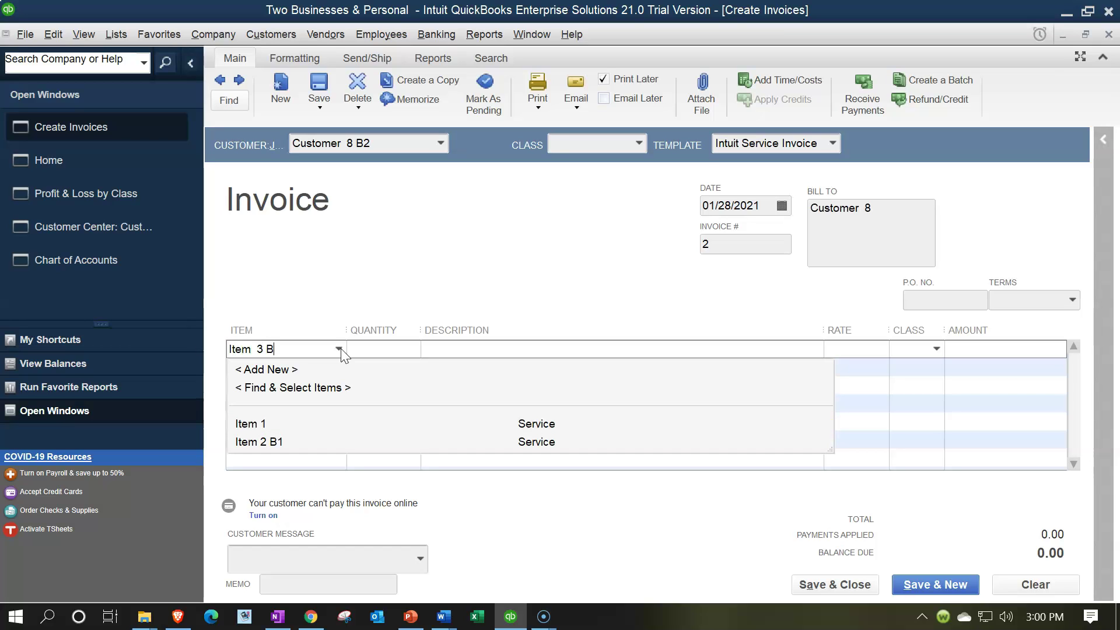
type("2")
key("Tab")
key("Return")
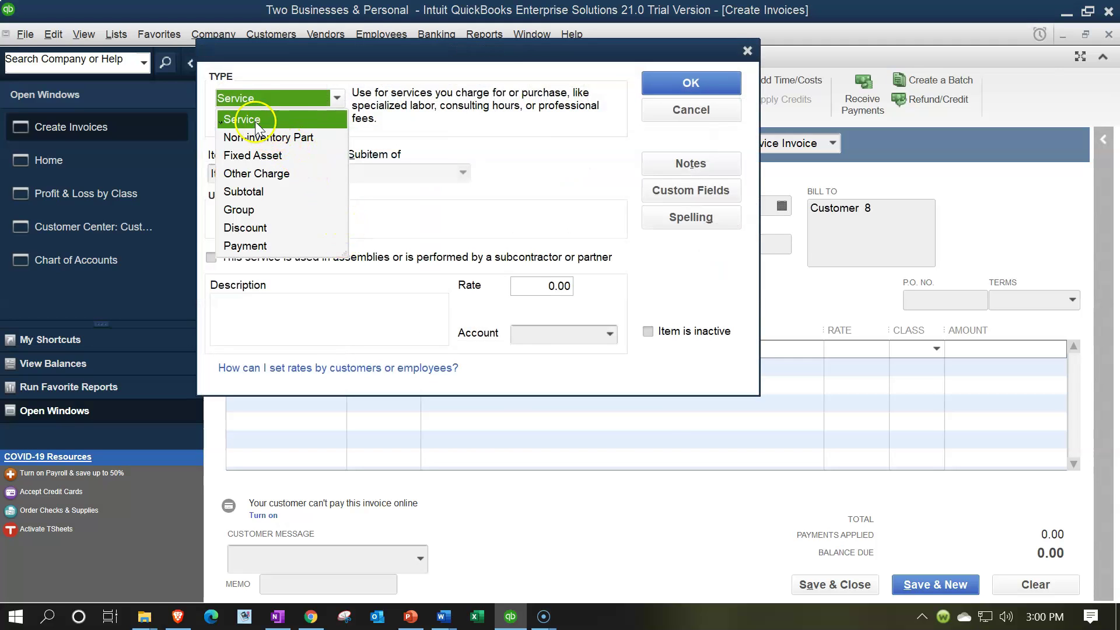
left_click(255, 121)
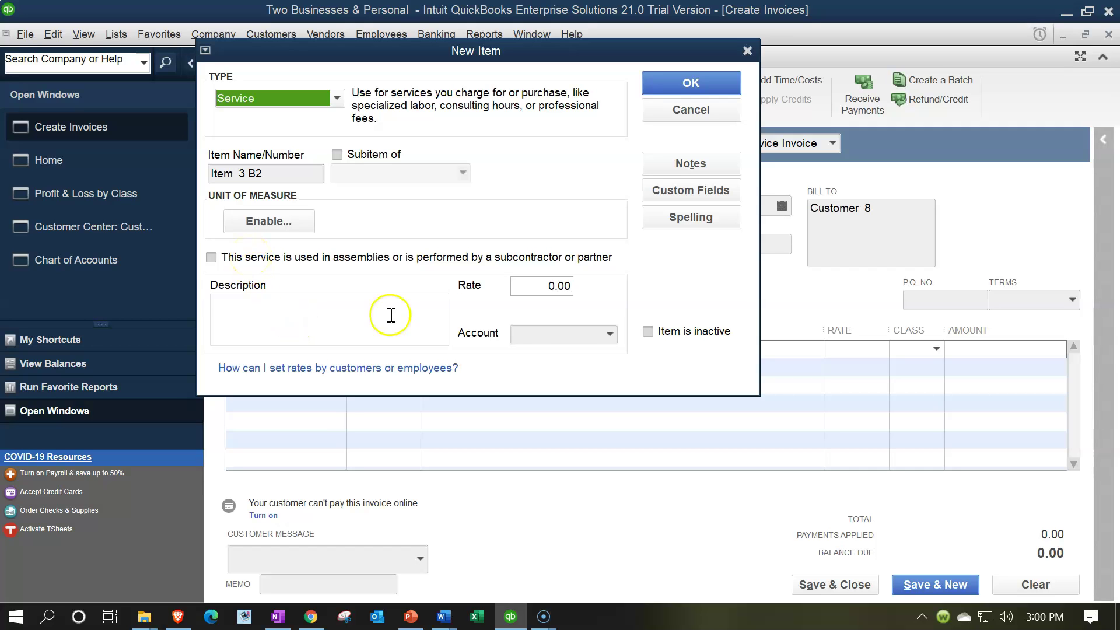
Step: Link the new item to the 42100 Sales B2 income account and save the item
left_click(610, 333)
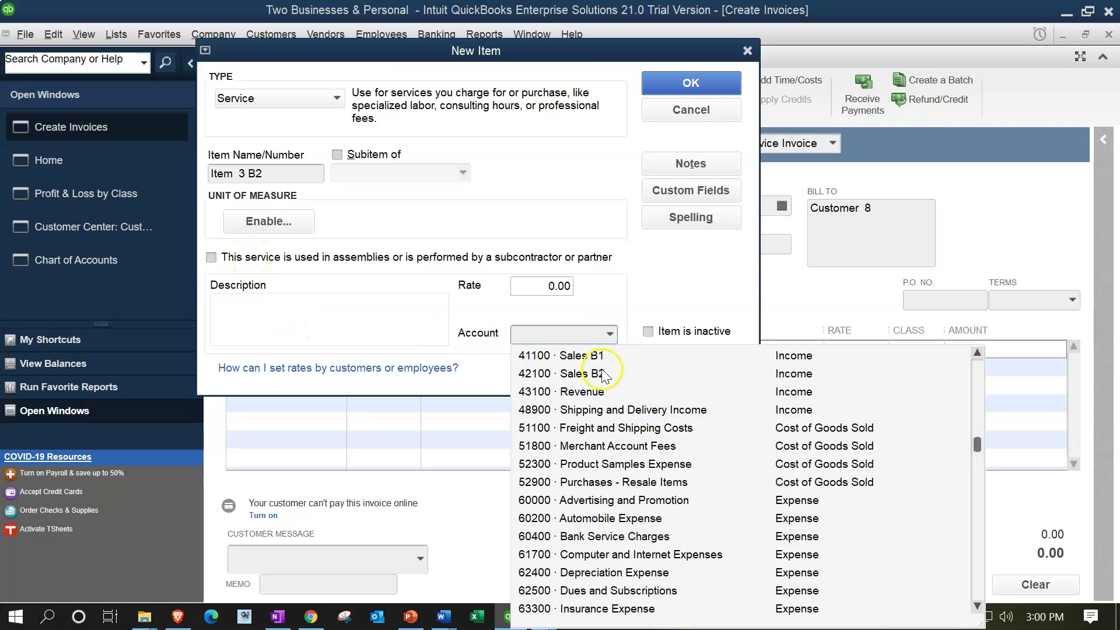
left_click(595, 356)
left_click(608, 335)
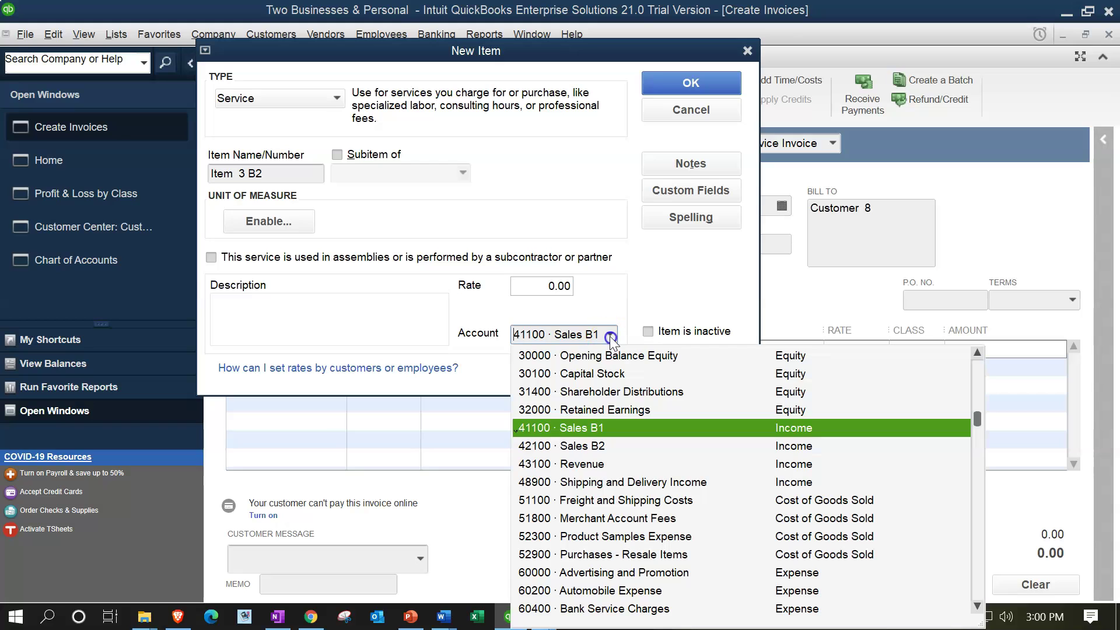
left_click(591, 447)
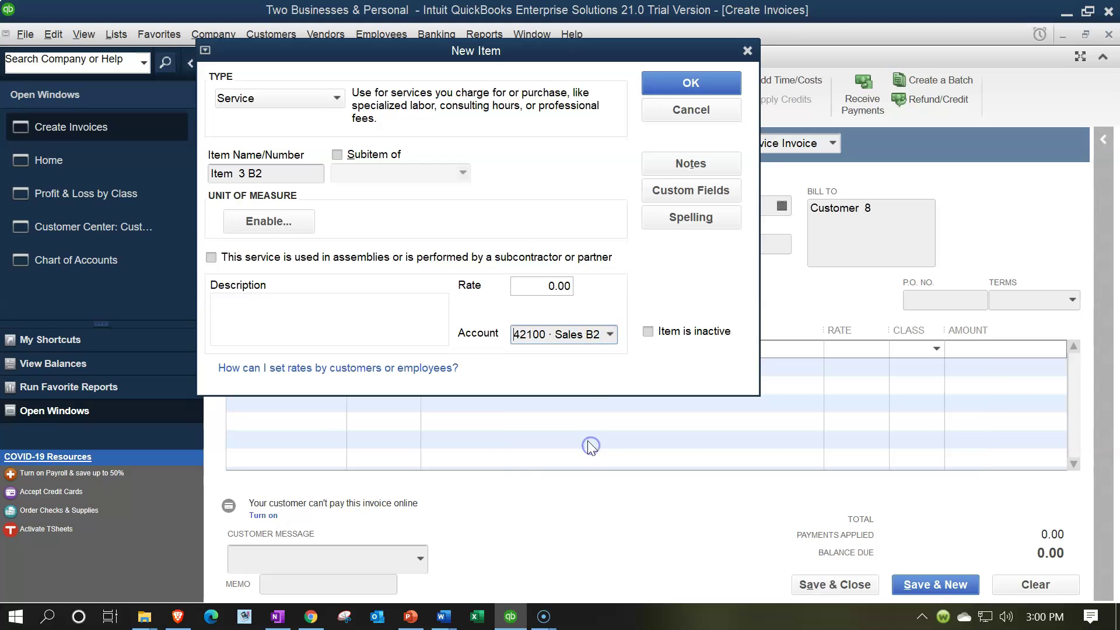
left_click(669, 88)
left_click(630, 212)
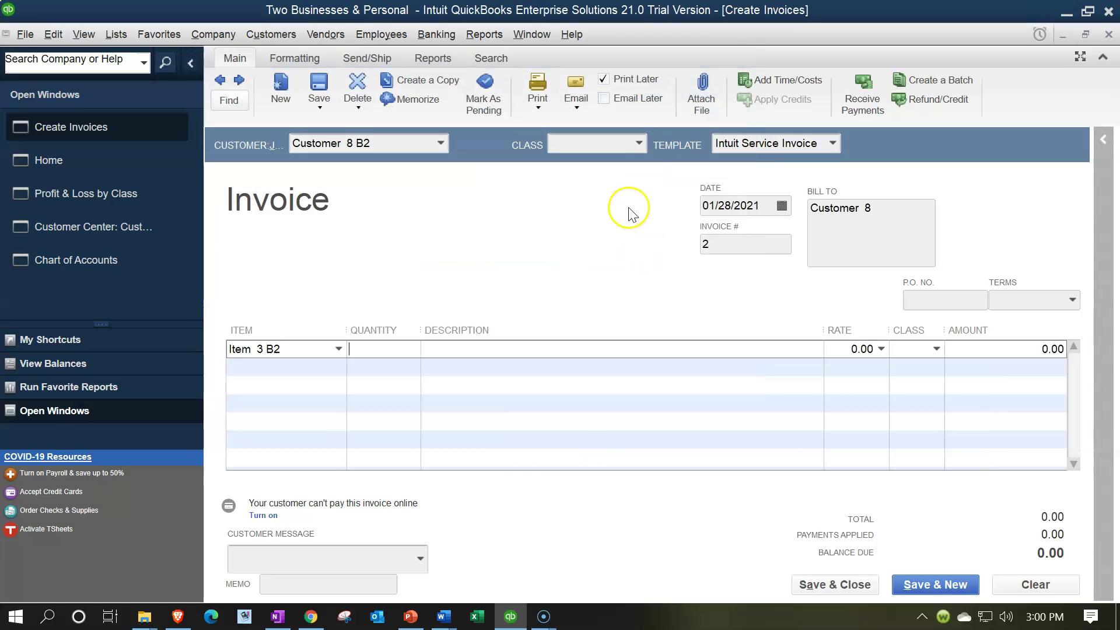
Step: Set the Item 3 B2 line's rate to 7,500 and its class to B2
key("Tab")
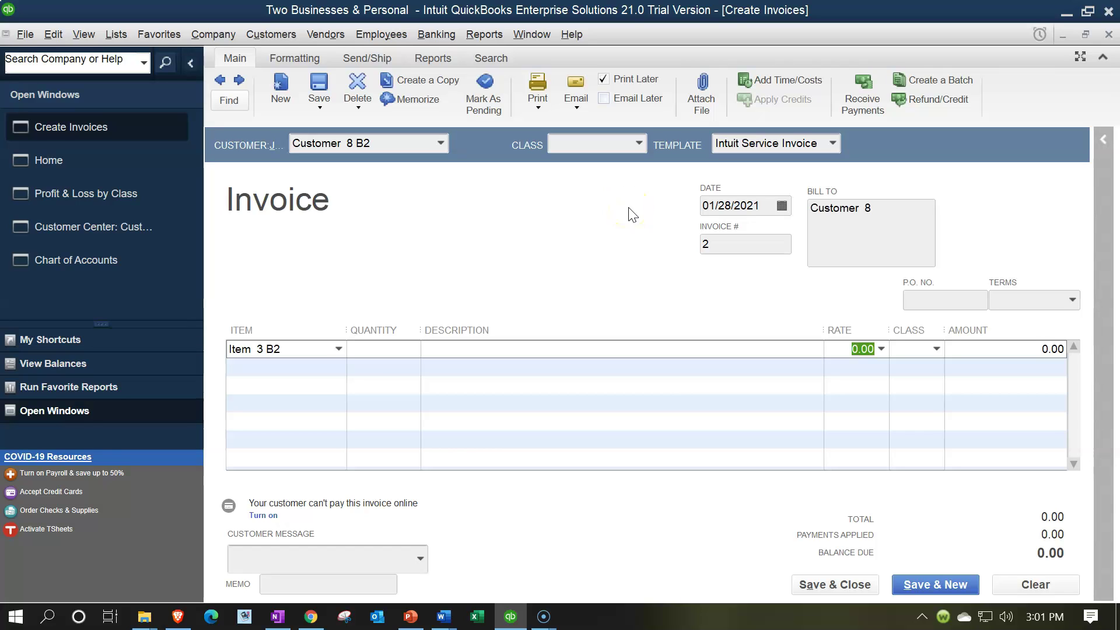
type("7,500")
key("Tab")
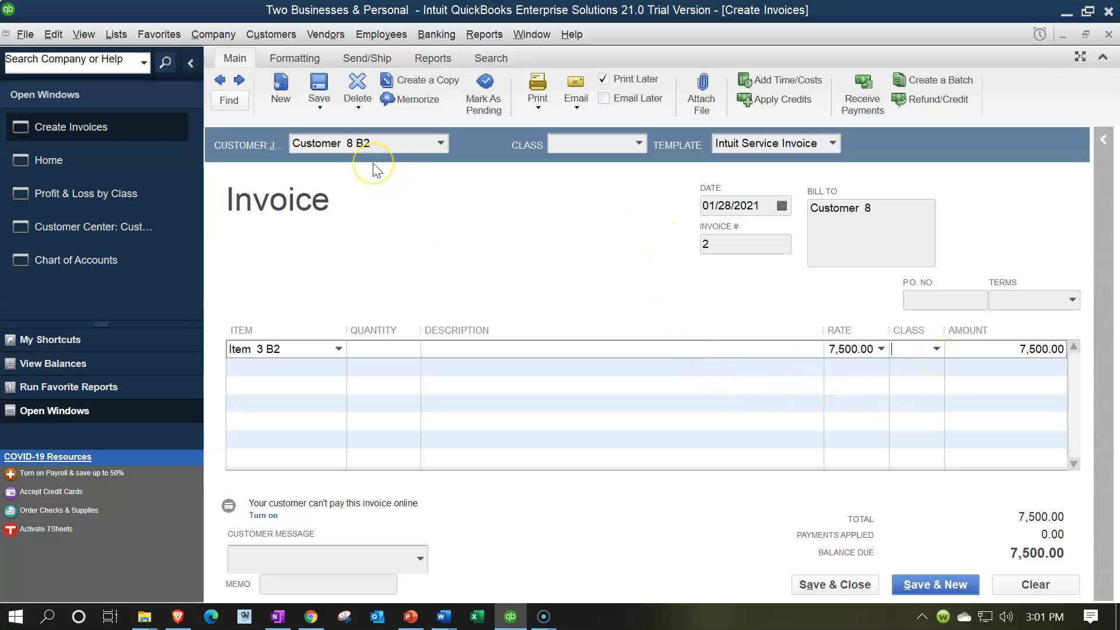
left_click(292, 381)
left_click(291, 364)
left_click(937, 351)
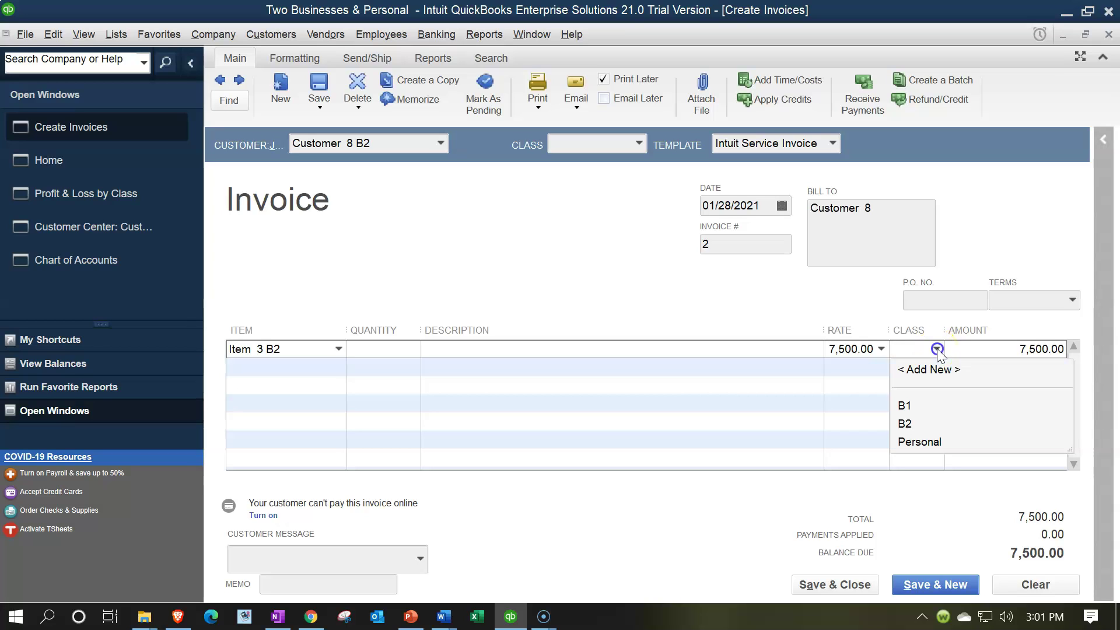
left_click(905, 424)
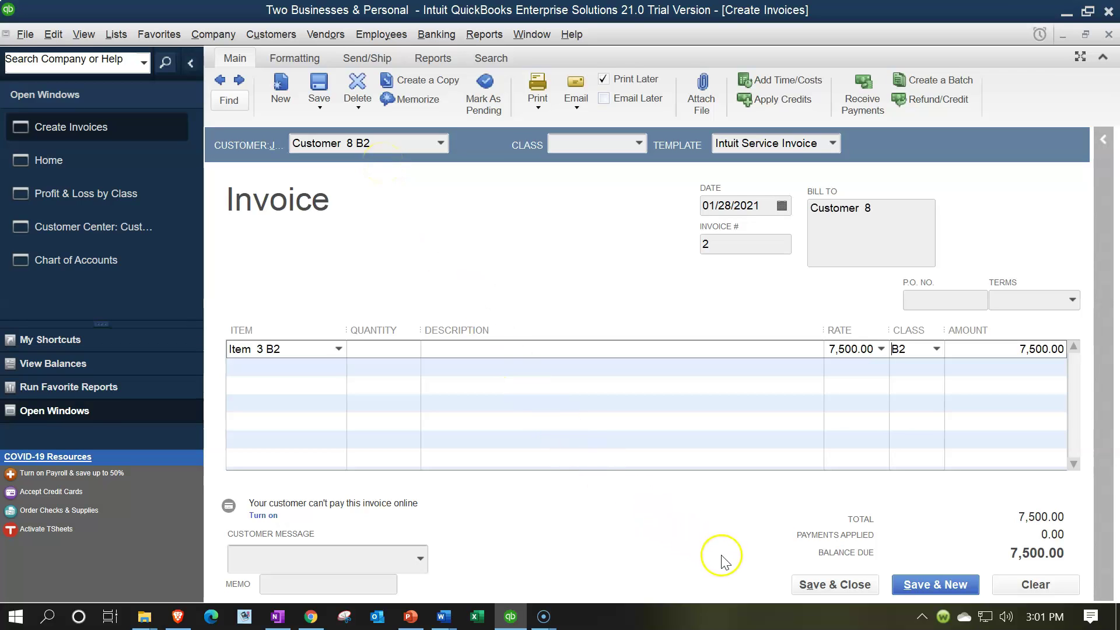
Step: Save and close the Customer 8 B2 invoice, accepting its future date, and return to the Profit & Loss by Class report
left_click(813, 583)
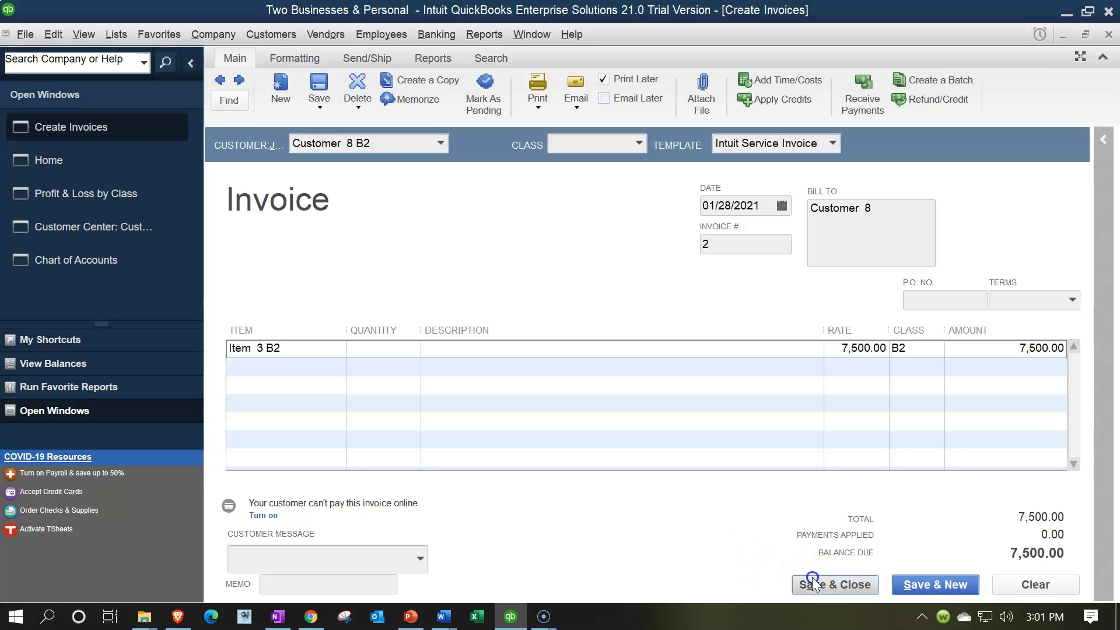
left_click(532, 244)
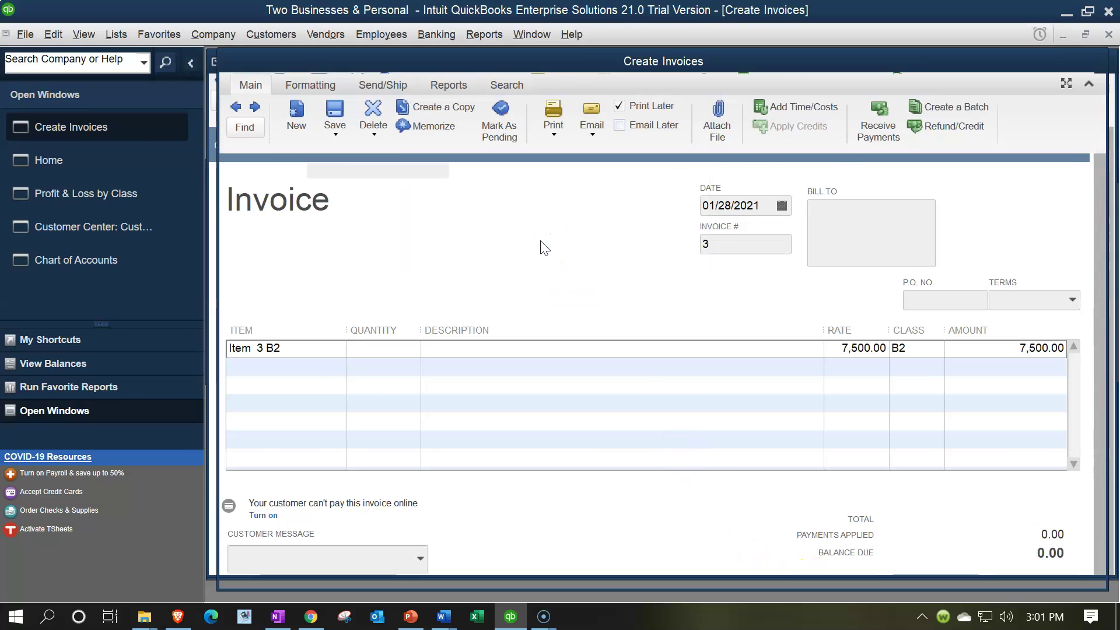
left_click(111, 160)
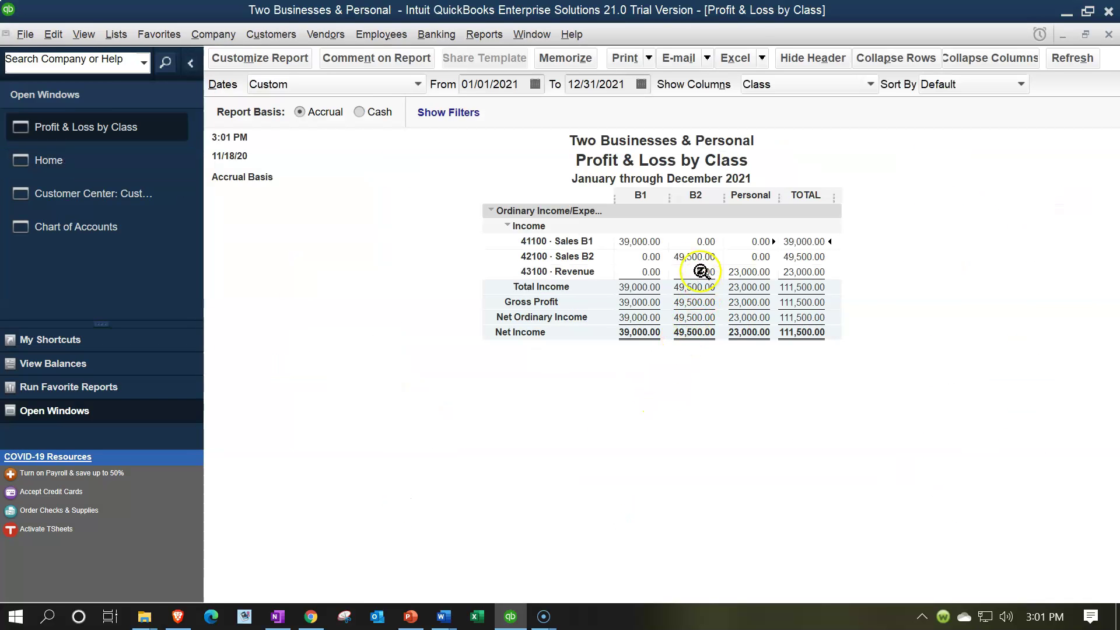
Step: Review the transactions behind the B2 amount for 42100 Sales B2, and return to the Profit & Loss by Class report
double_click(691, 258)
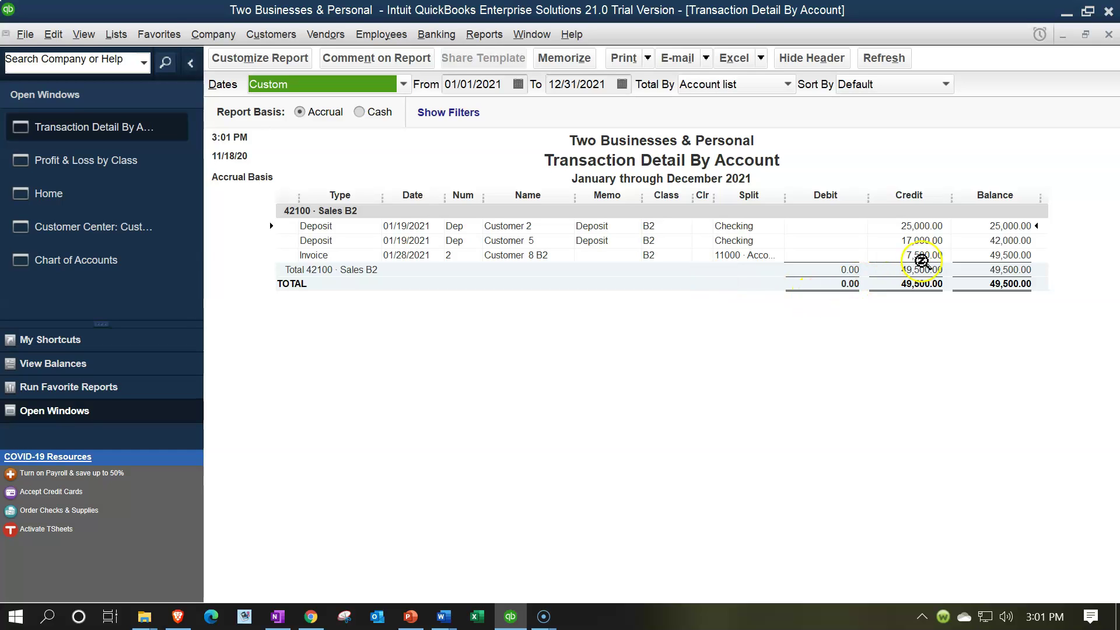
left_click(1108, 35)
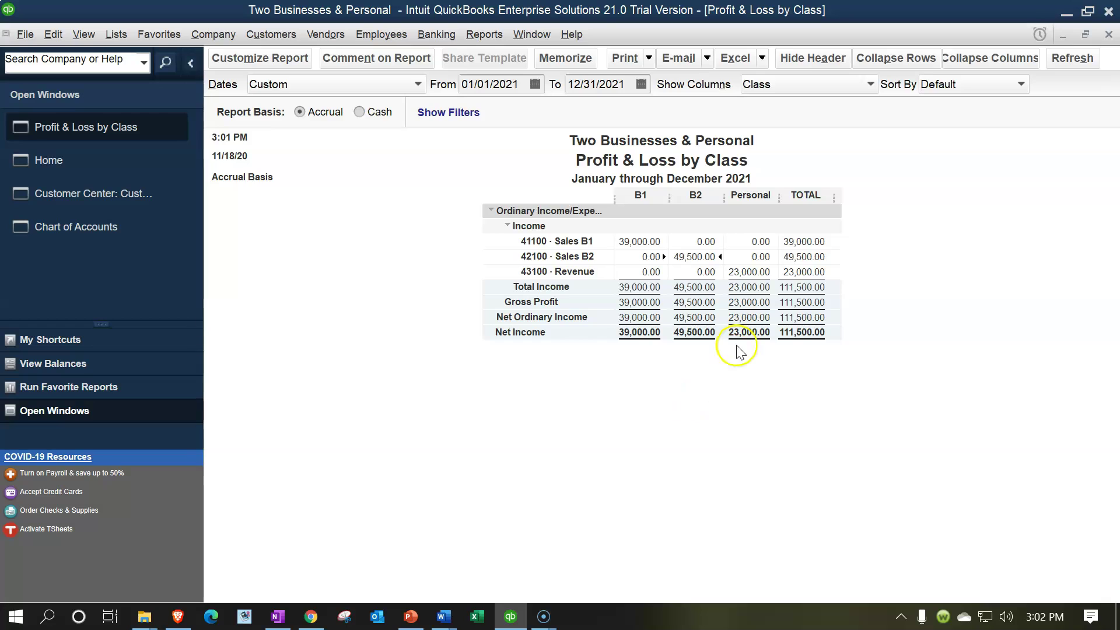
left_click(711, 284)
Step: Open the standard Balance Sheet report
left_click(477, 36)
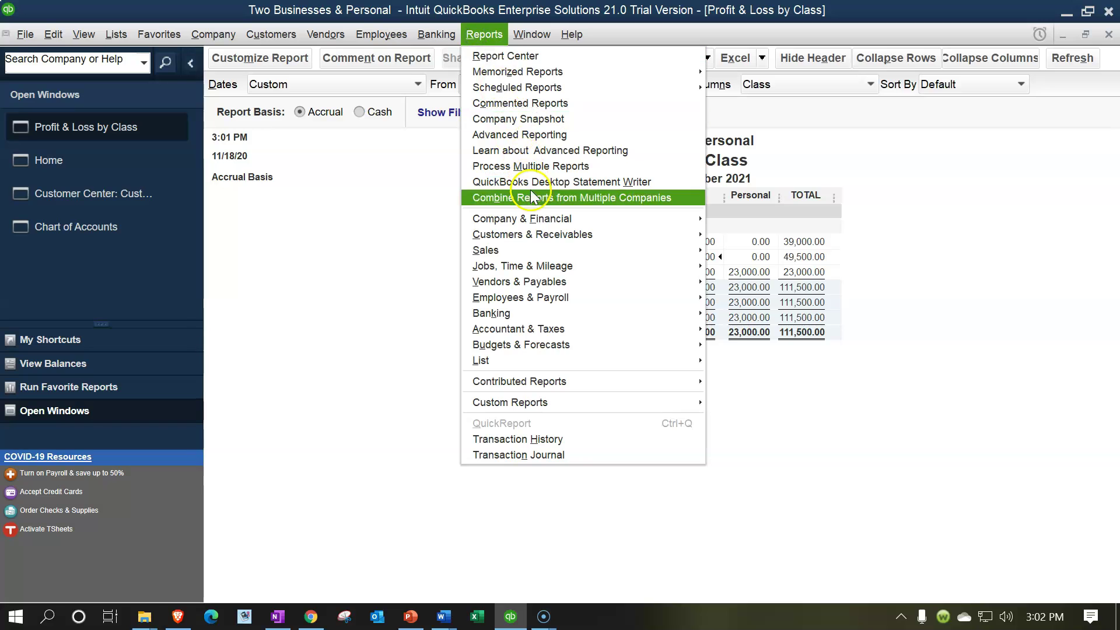
mouse_move(648, 221)
left_click(754, 226)
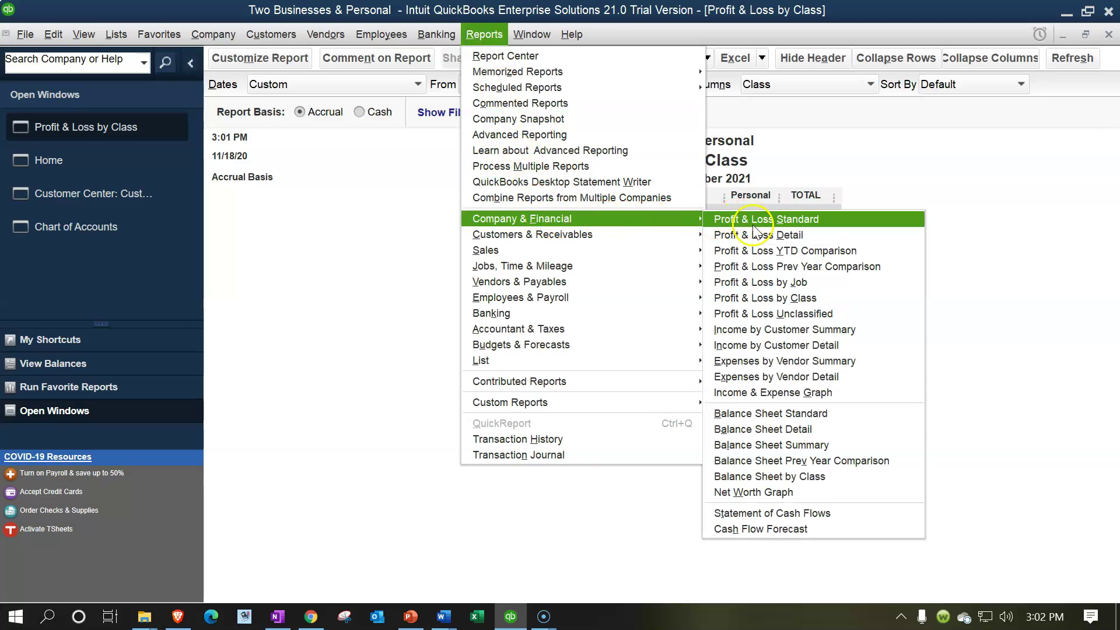
left_click(771, 413)
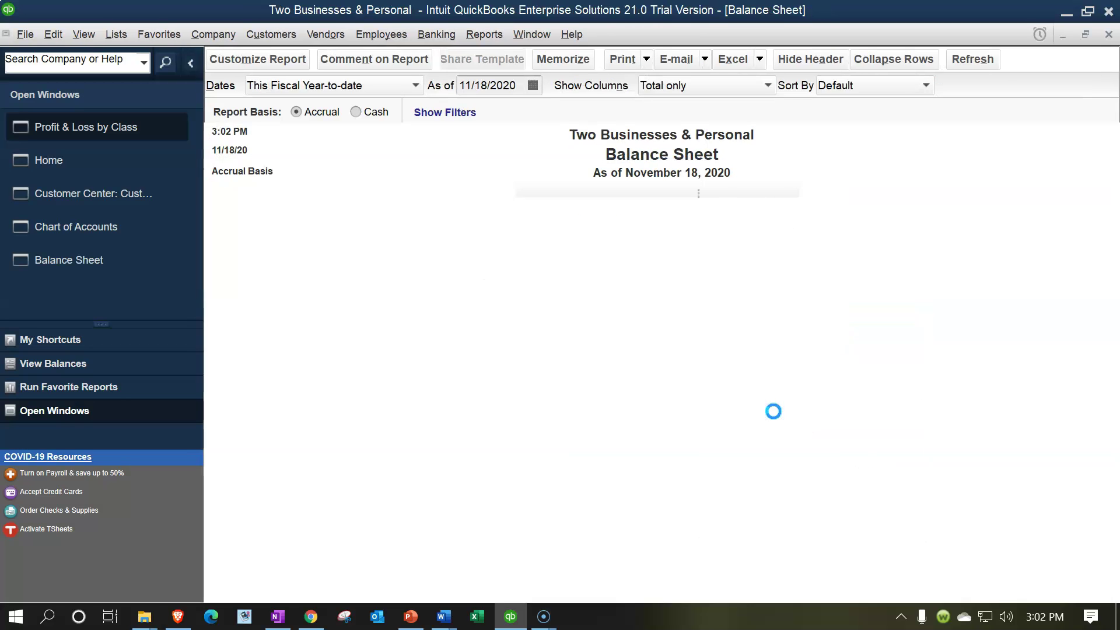
Step: Set the Balance Sheet's date range to 01/01/2021 through 12/31/2021 and select the 11000 Accounts Receivable amount
left_click(253, 57)
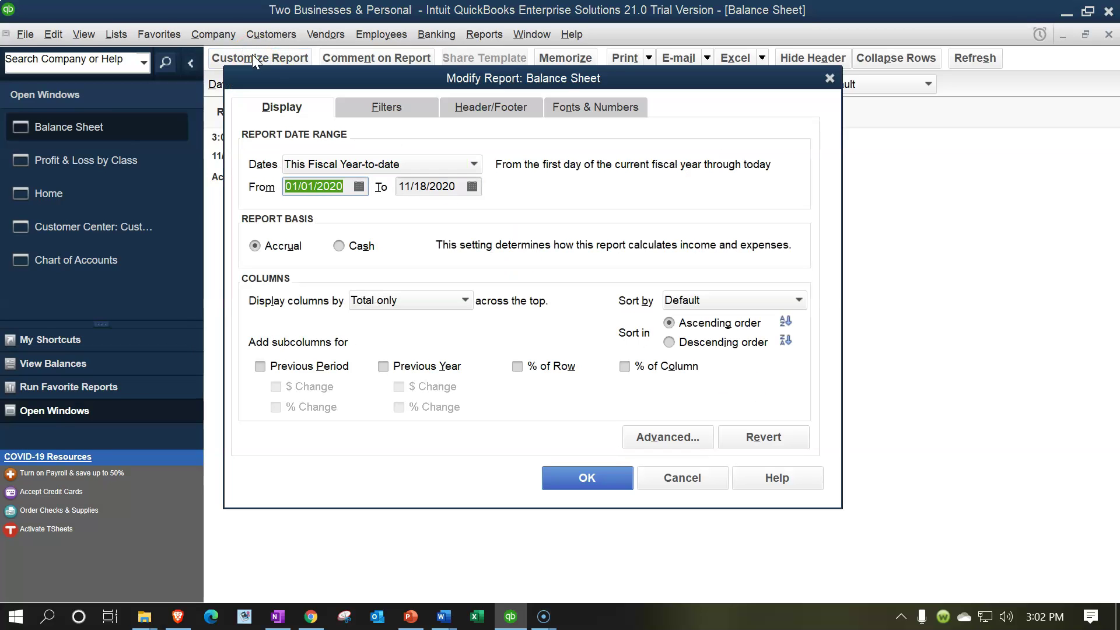
type("010121")
key("Tab")
type("12/31/2021")
left_click(585, 479)
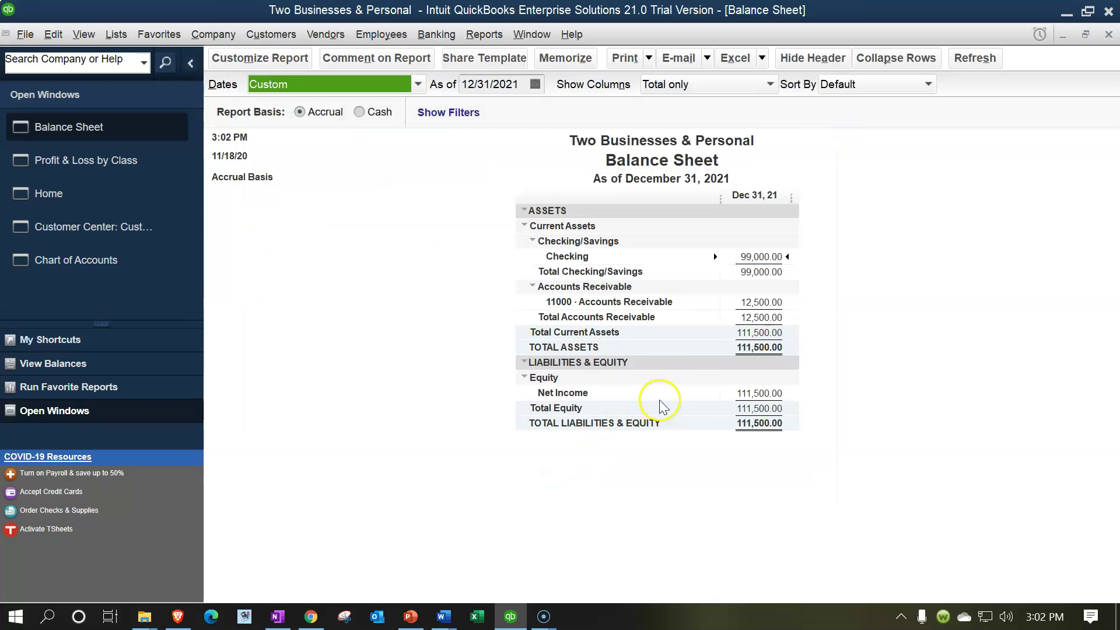
left_click(756, 303)
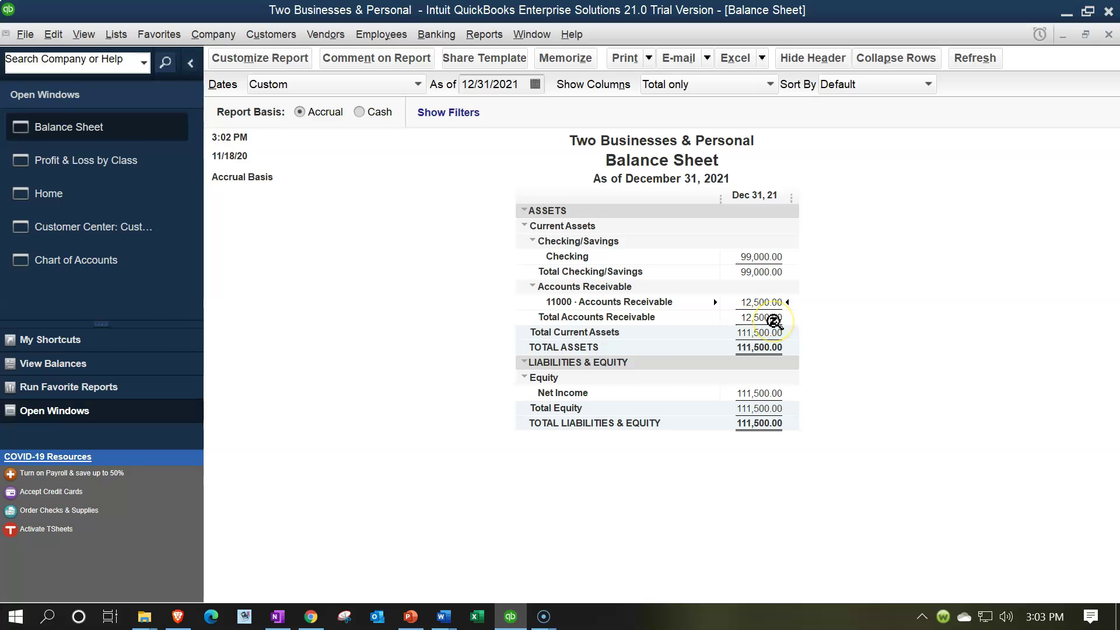
Step: Open the Balance Sheet by Class report and dismiss its guidelines notice
left_click(485, 34)
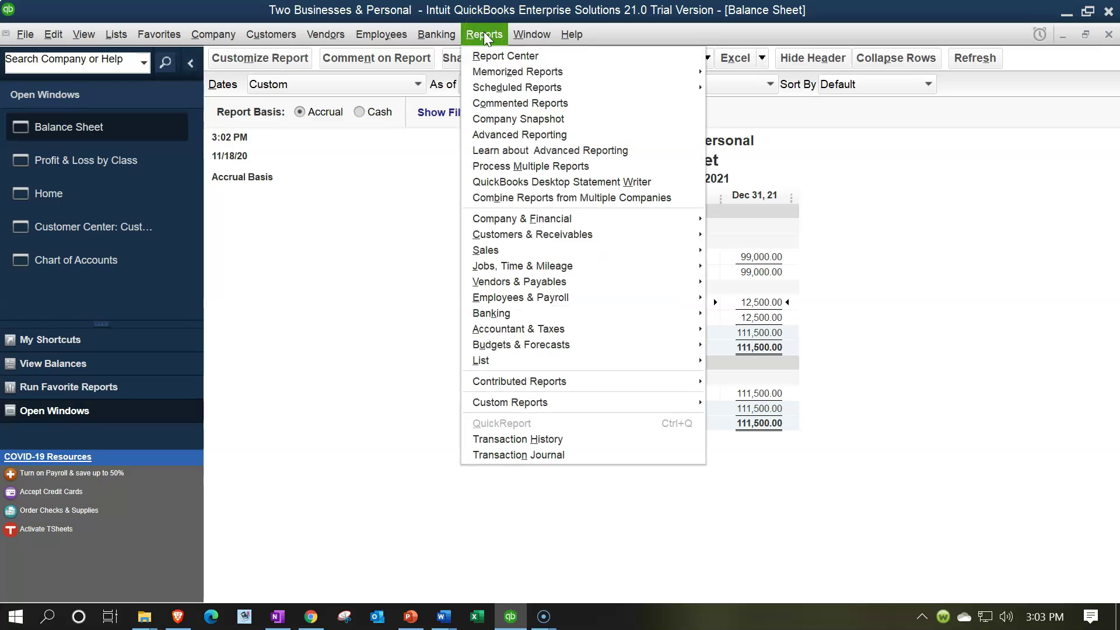
mouse_move(618, 220)
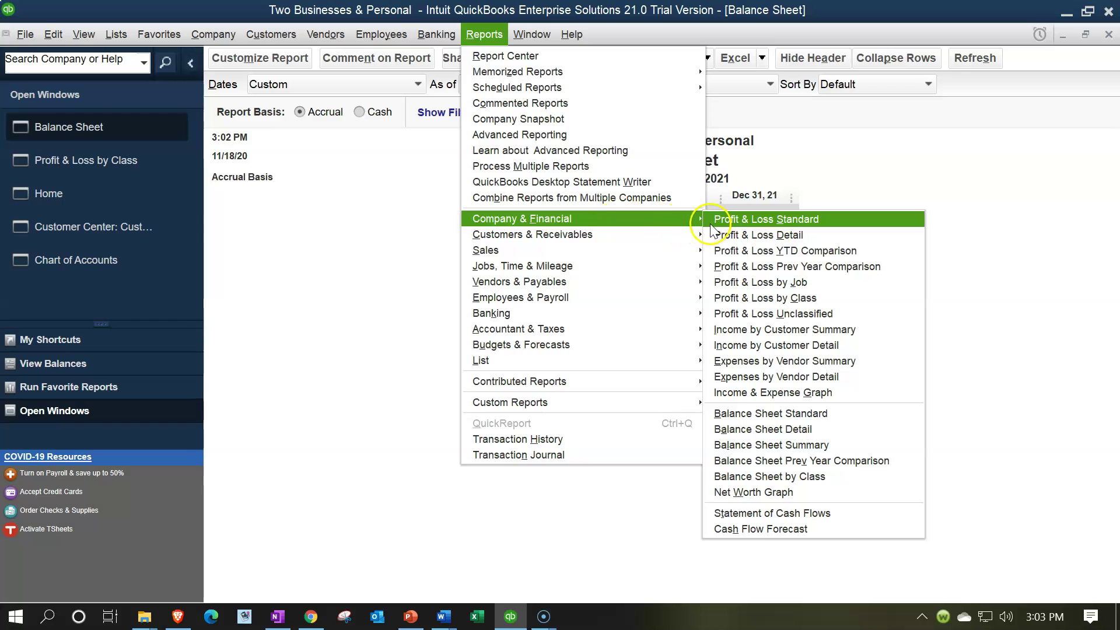
left_click(813, 478)
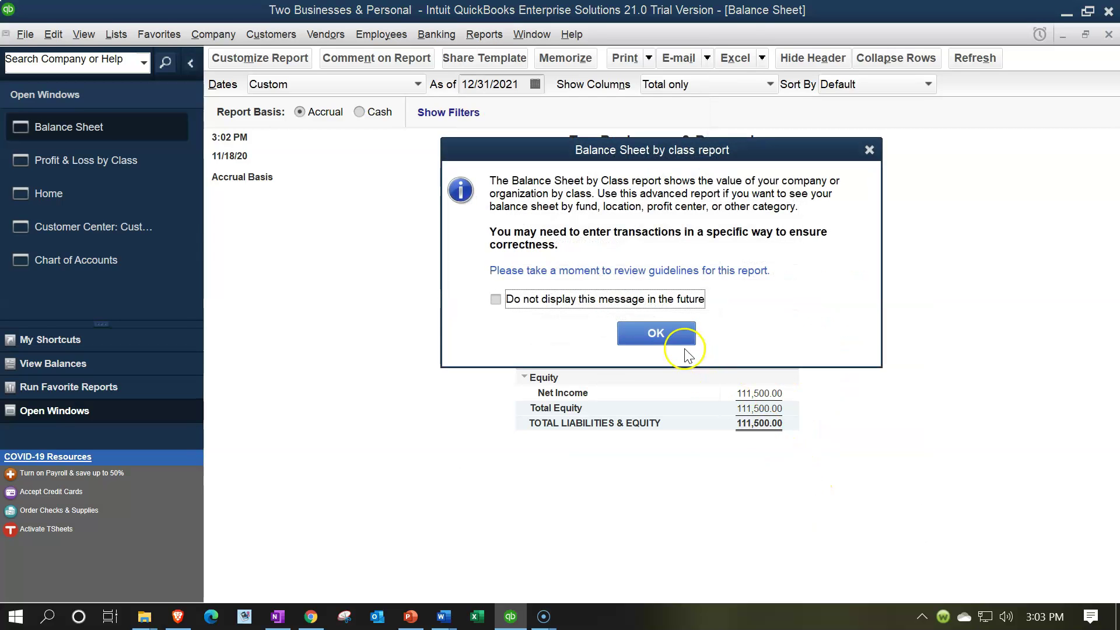
left_click(666, 332)
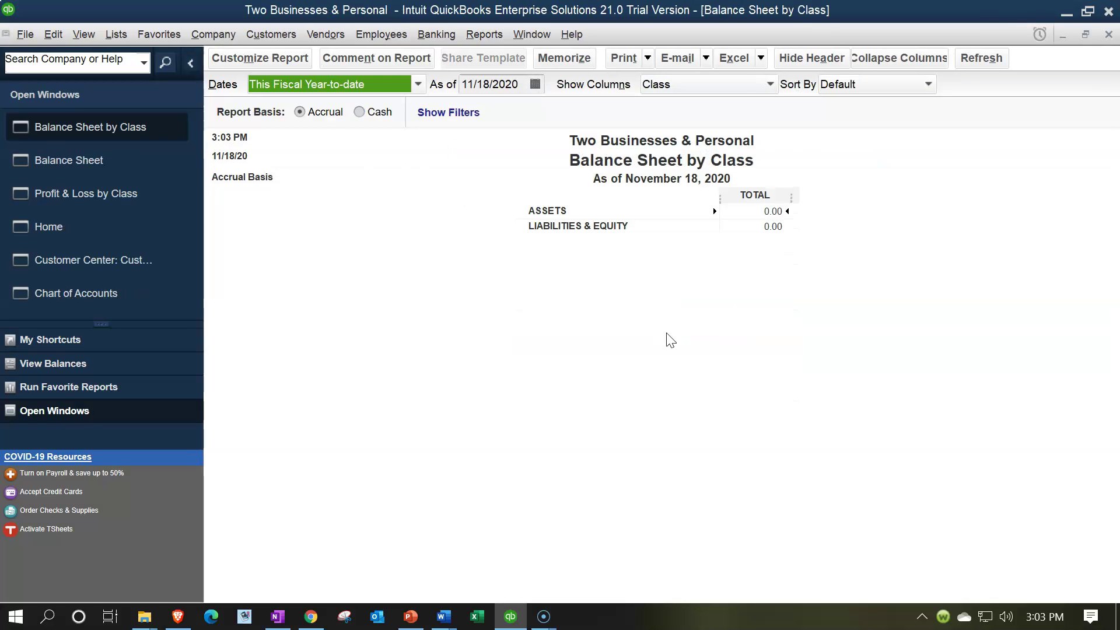
Step: Set the Balance Sheet by Class report's date range to 01/01/2021 through 12/31/2021
left_click(279, 61)
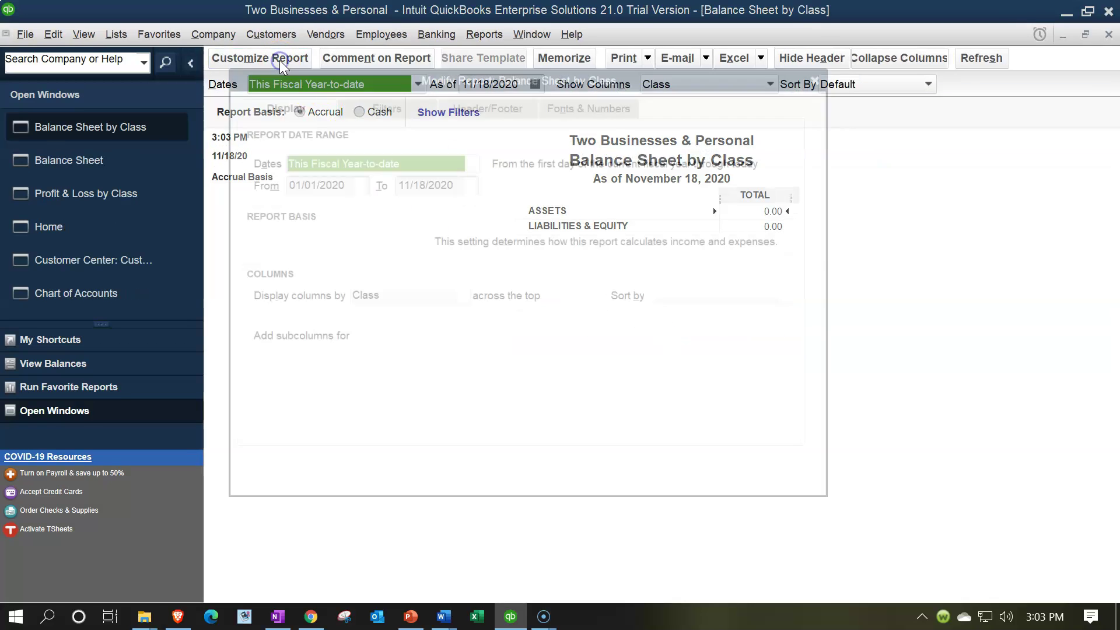
key("Tab")
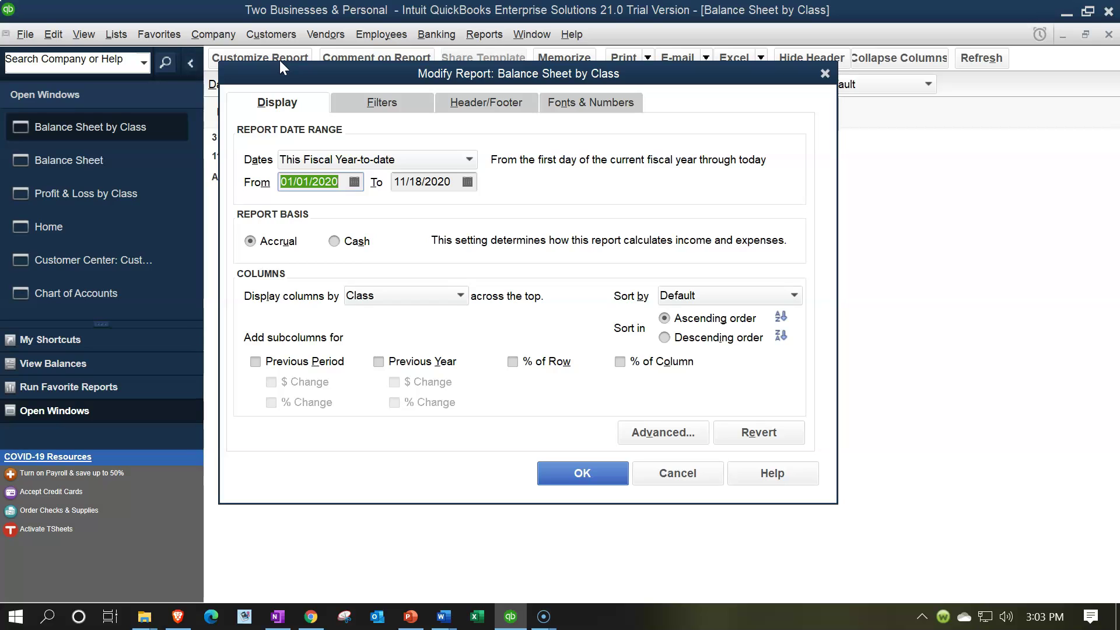
type("01/01/2021")
key("Tab")
type("12/31/2021")
key("Tab")
left_click(579, 473)
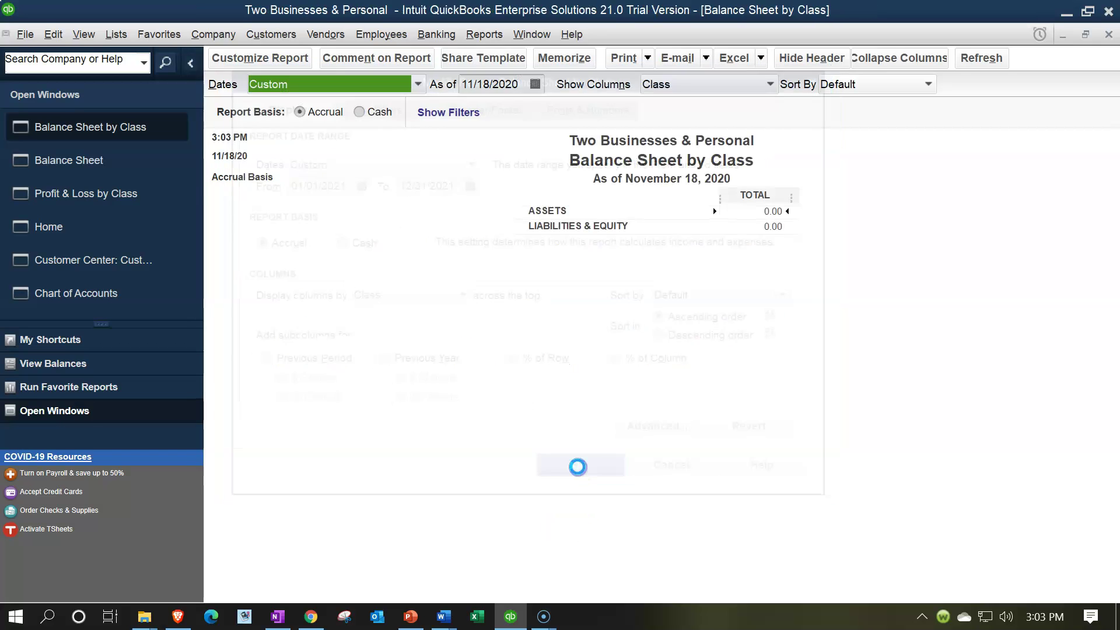
left_click(656, 335)
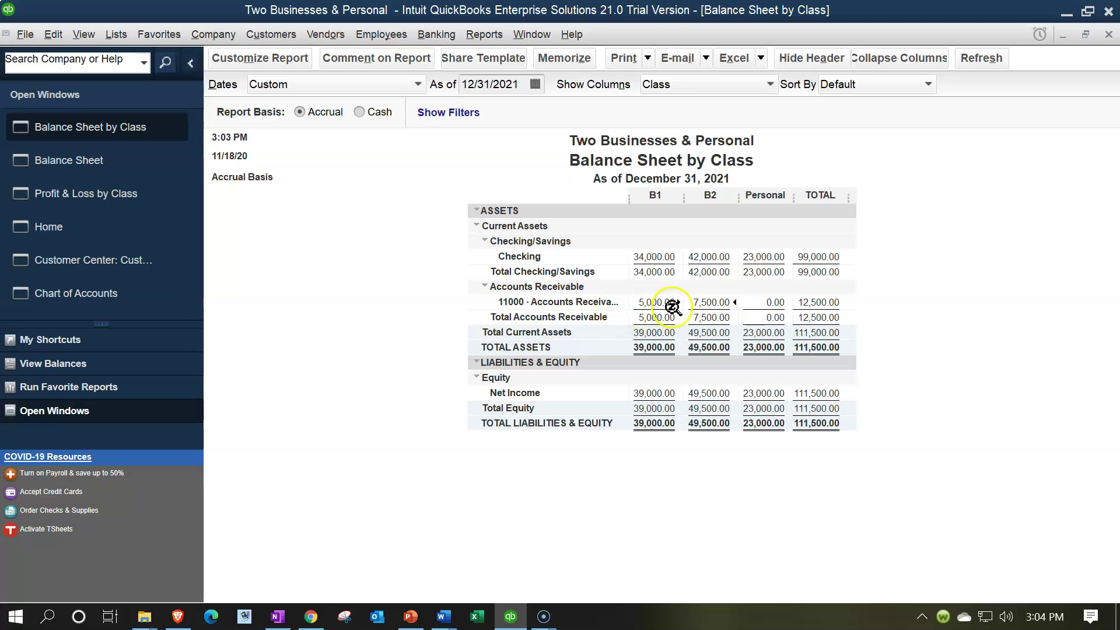
Step: Trace the B2 Accounts Receivable amount to its source invoice, check the line's class, and return to the Balance Sheet by Class report
double_click(716, 303)
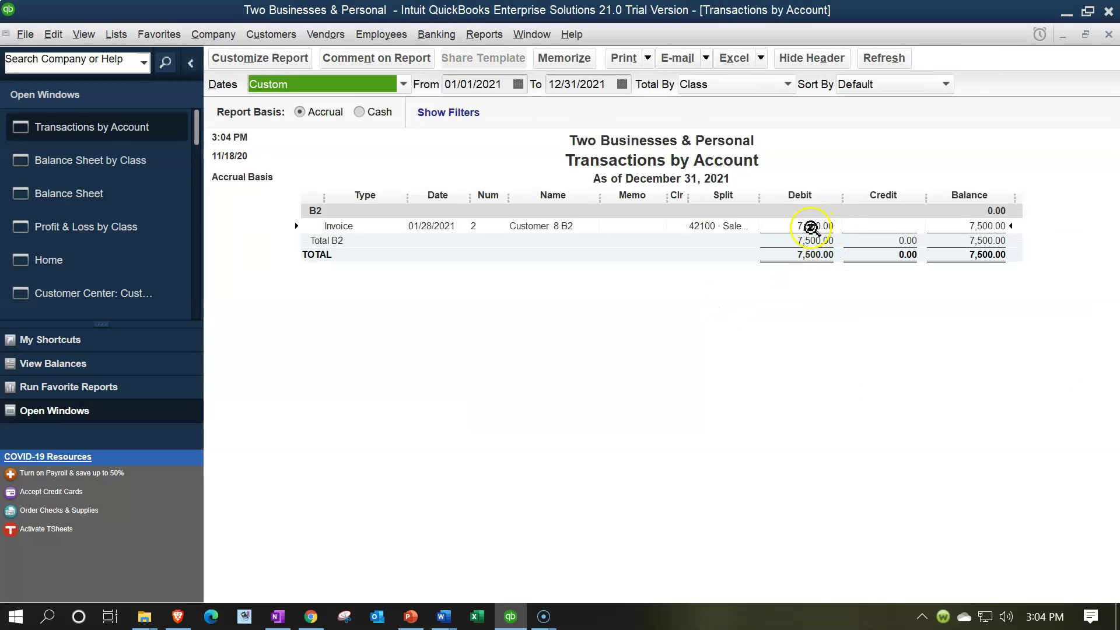
double_click(810, 227)
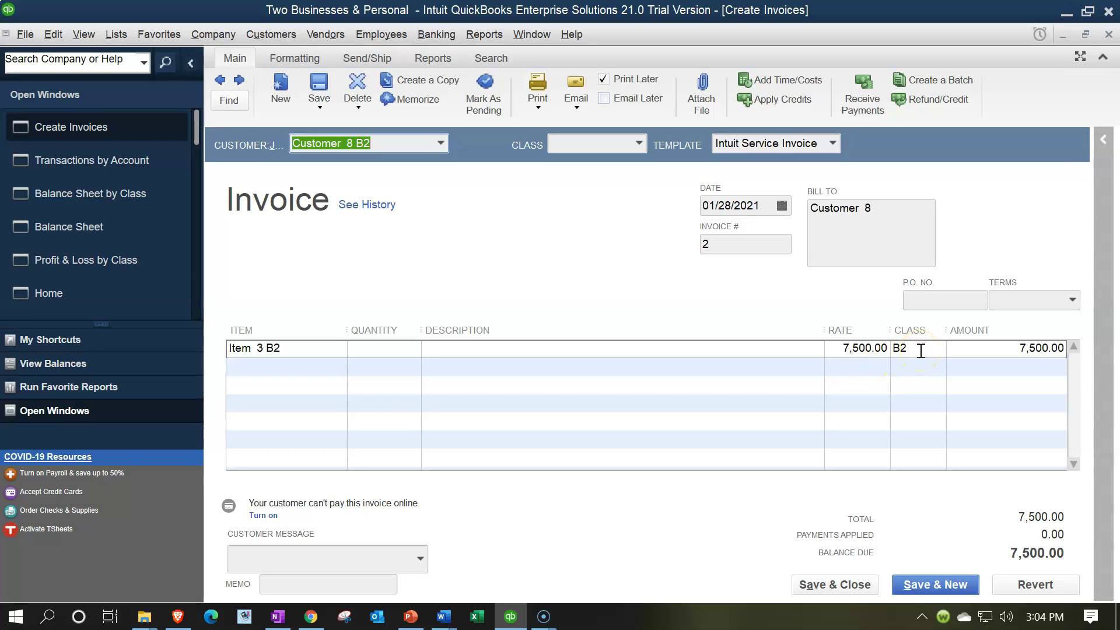
left_click(1110, 35)
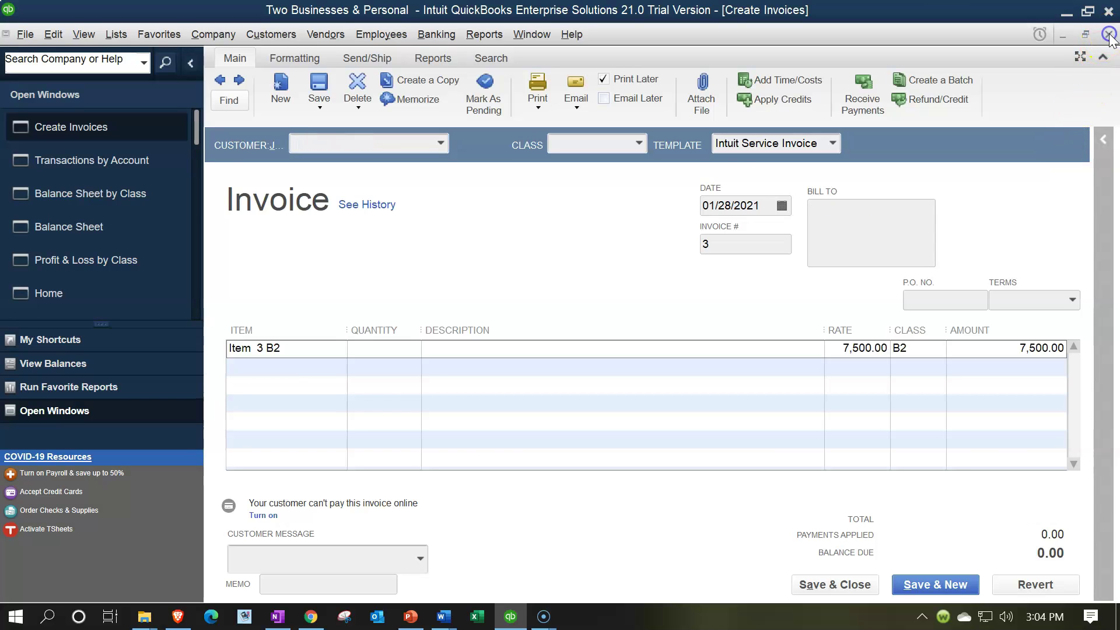
left_click(1109, 35)
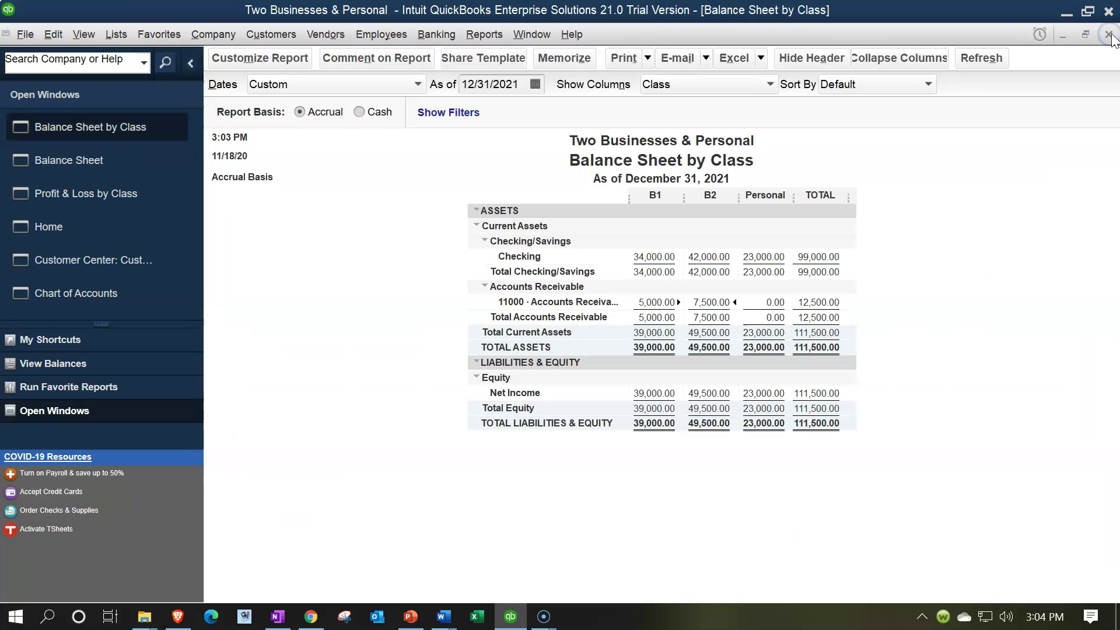
Step: Review the Customer Balance Detail report for open invoices by customer, and return to the Balance Sheet by Class report
left_click(486, 37)
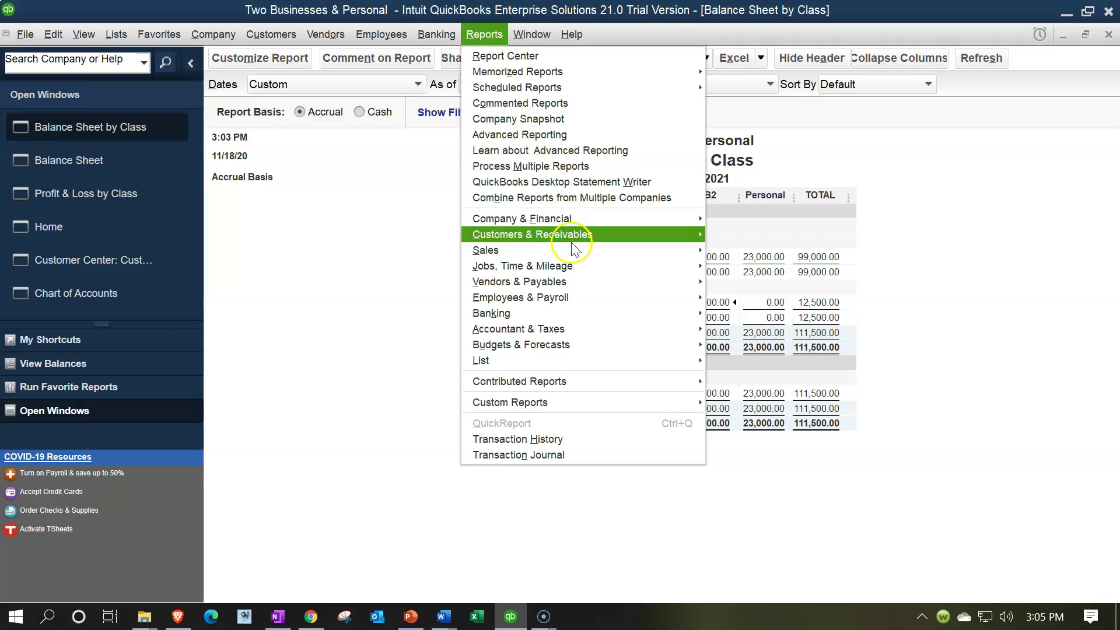
mouse_move(640, 235)
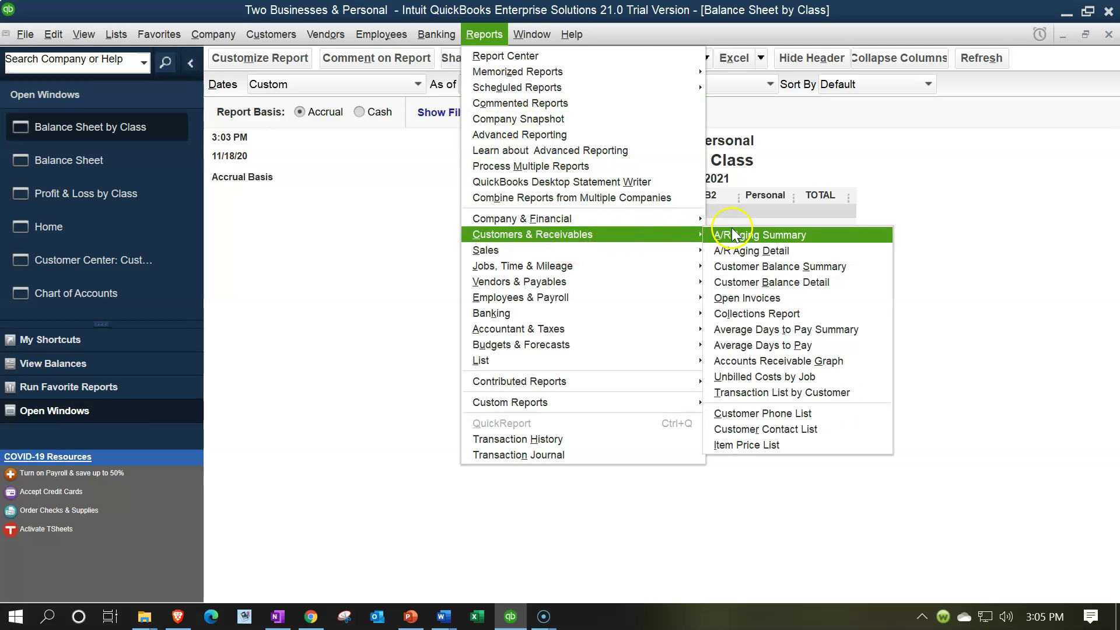
left_click(751, 283)
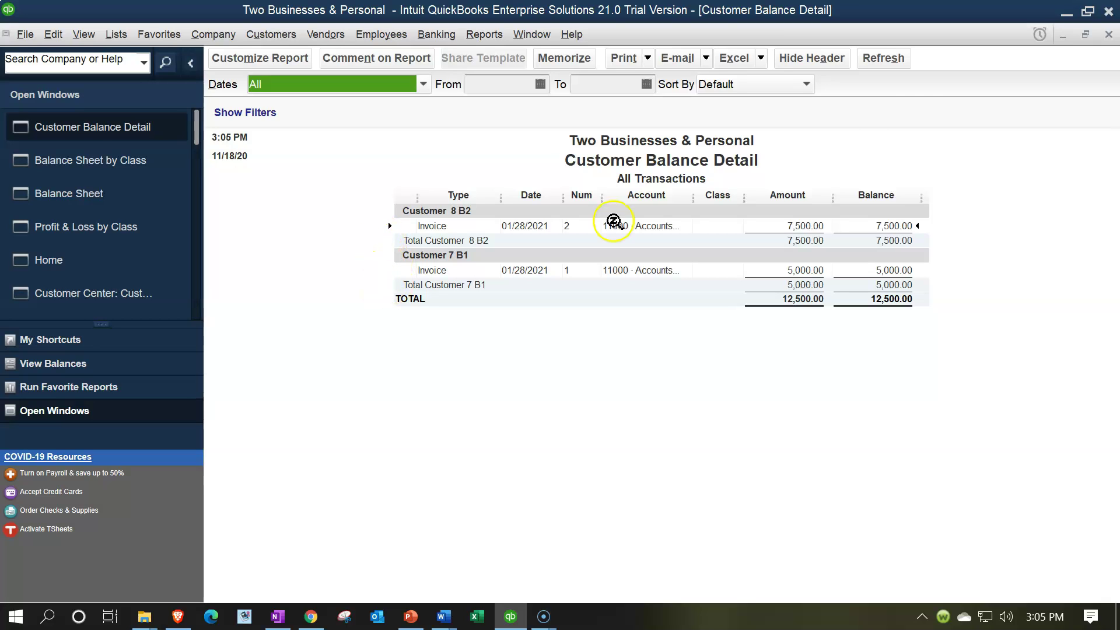
left_click(1109, 34)
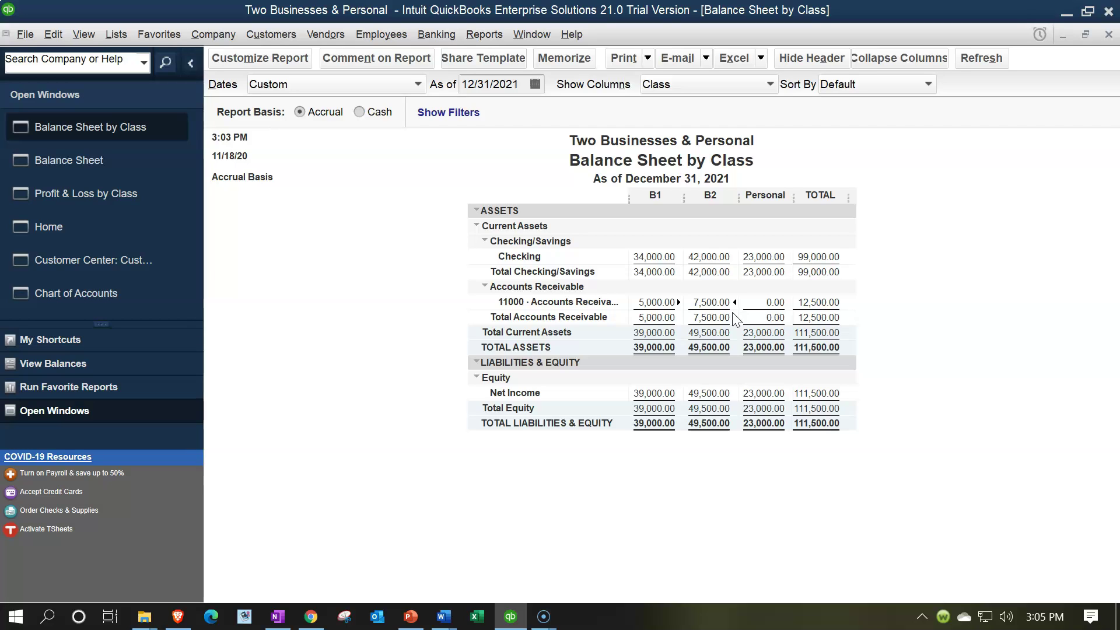
double_click(759, 336)
Step: Rename the 11000 Accounts Receivable account in the Chart of Accounts to Accounts Receivable B1 and save it
left_click(119, 35)
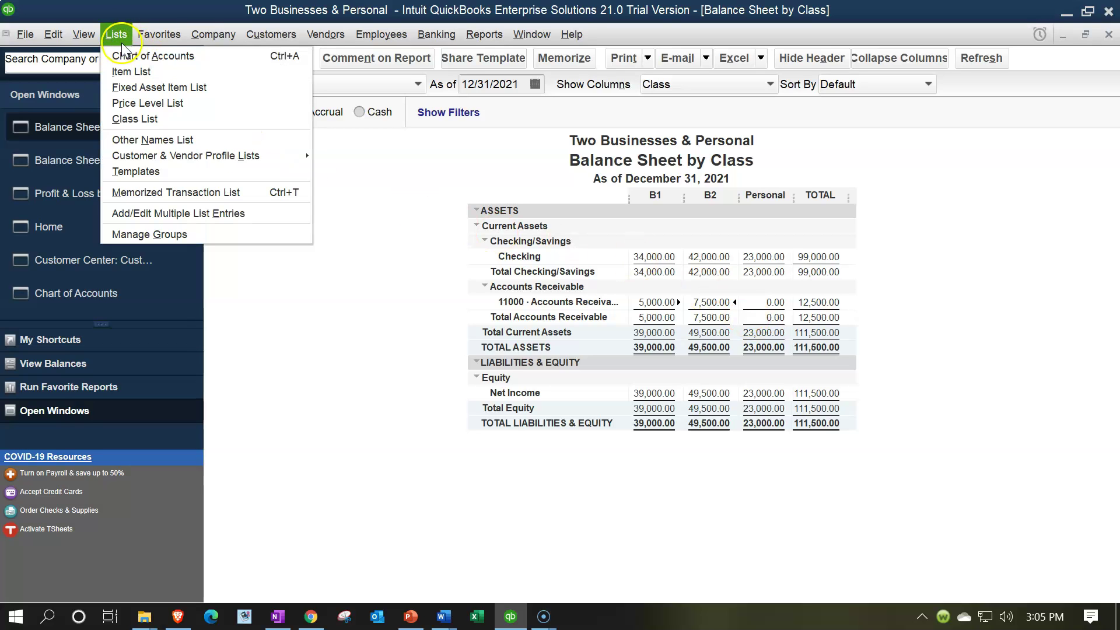
left_click(129, 58)
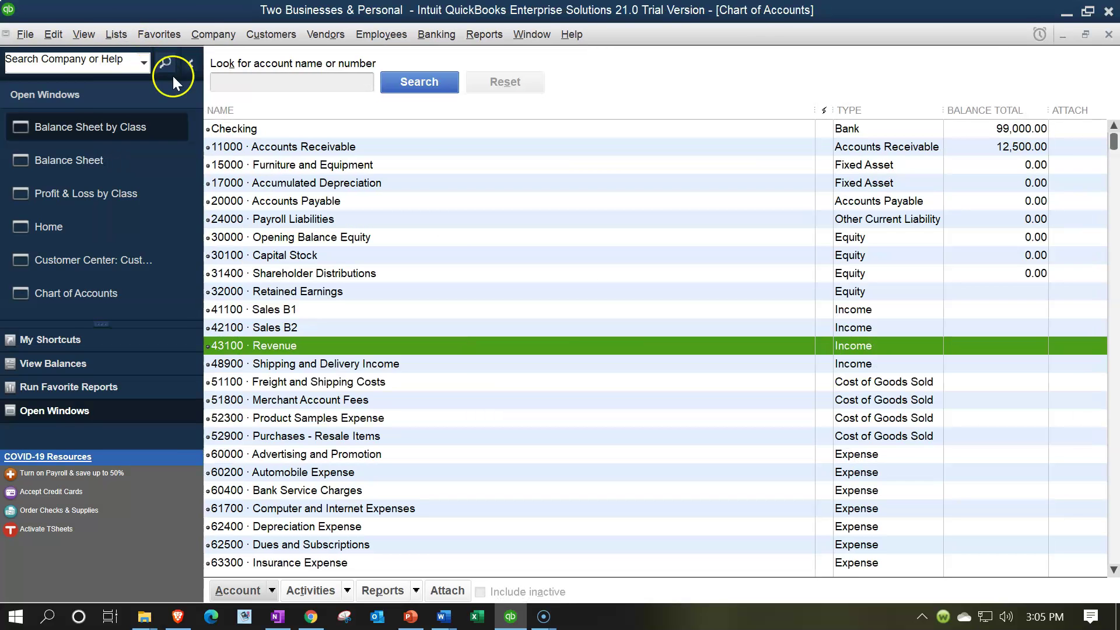
double_click(316, 151)
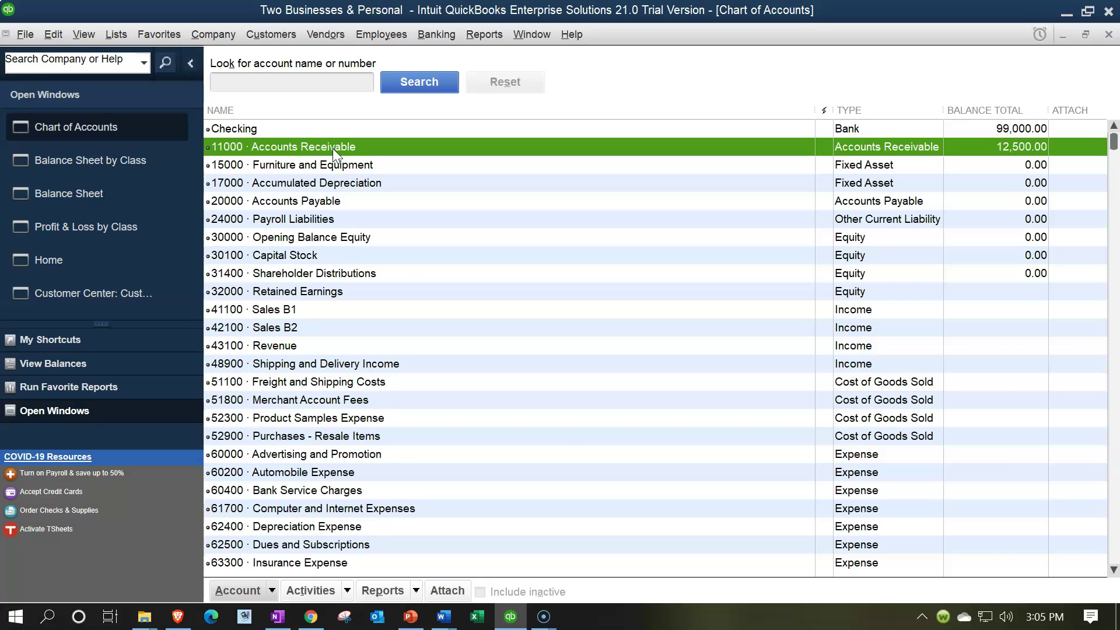
right_click(333, 148)
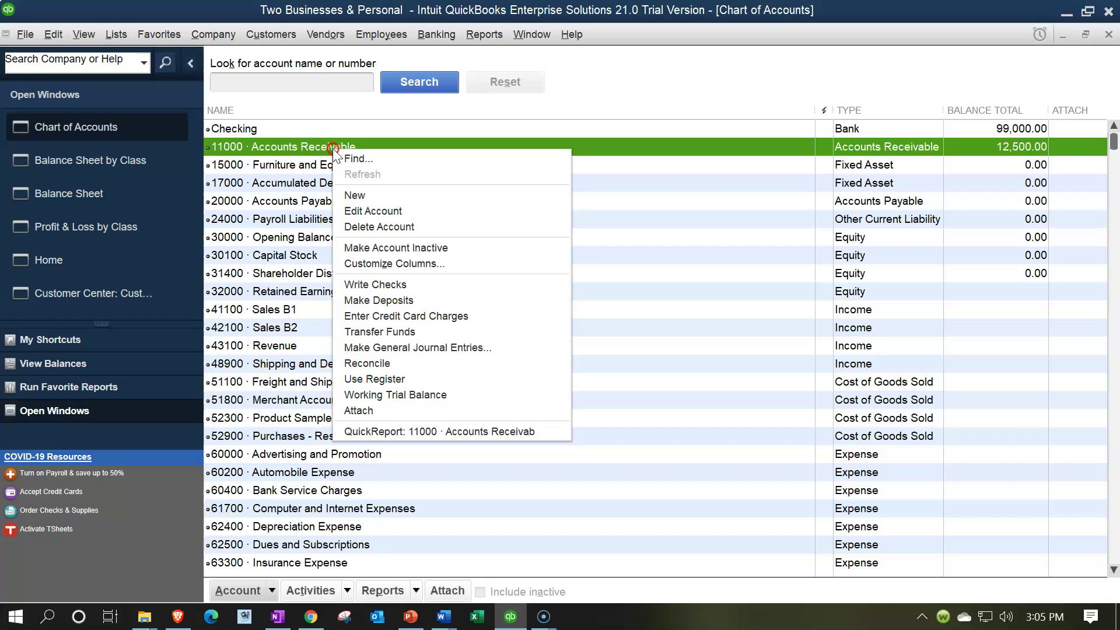
left_click(360, 210)
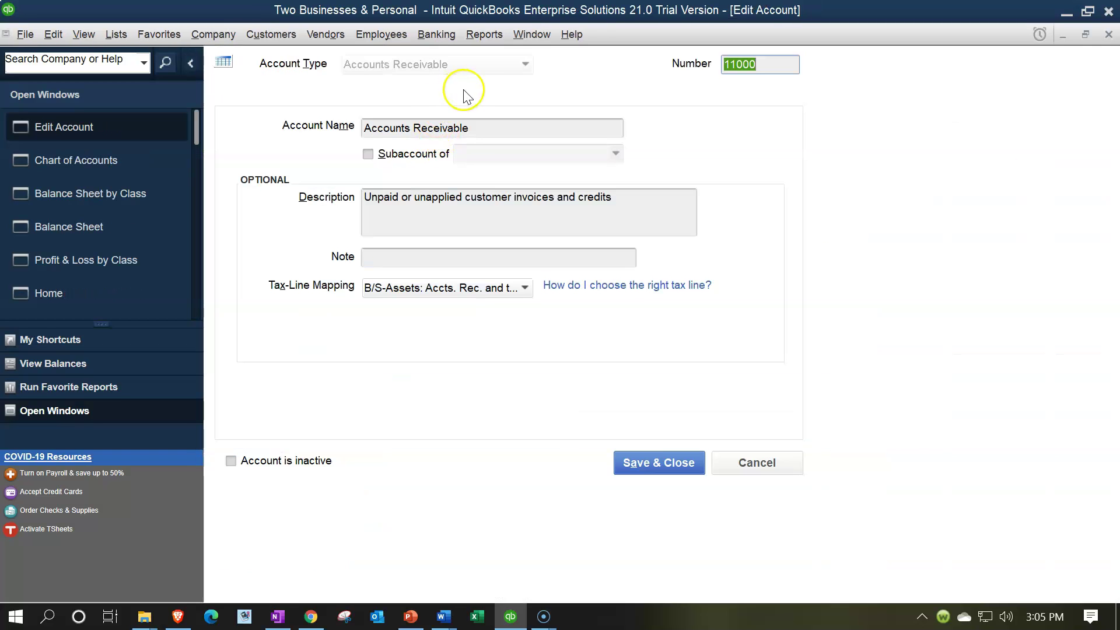
left_click(500, 126)
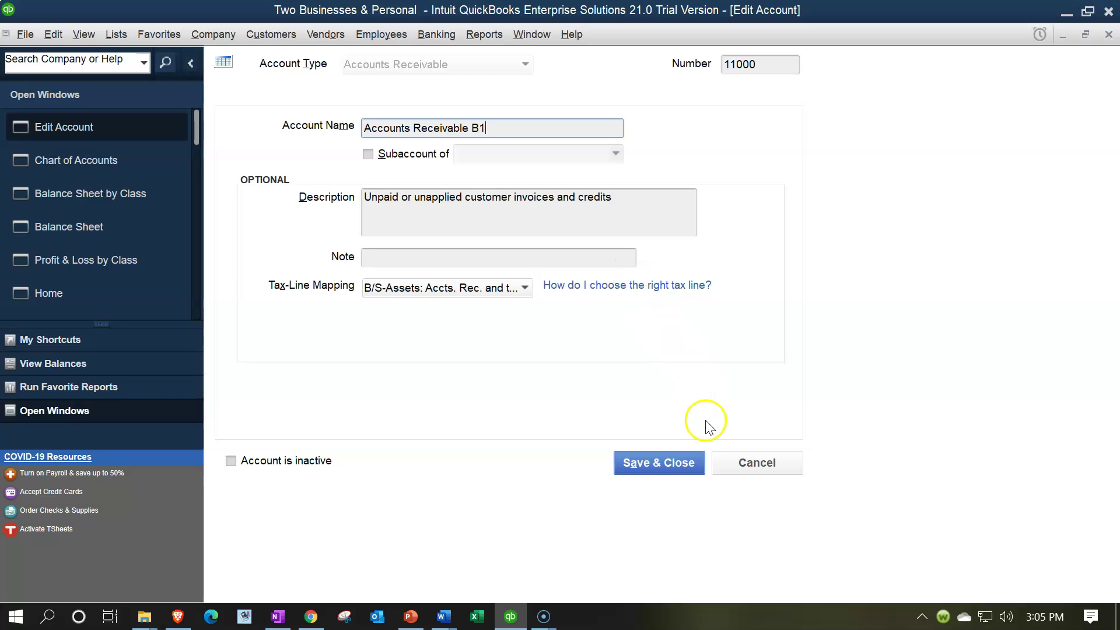
left_click(671, 464)
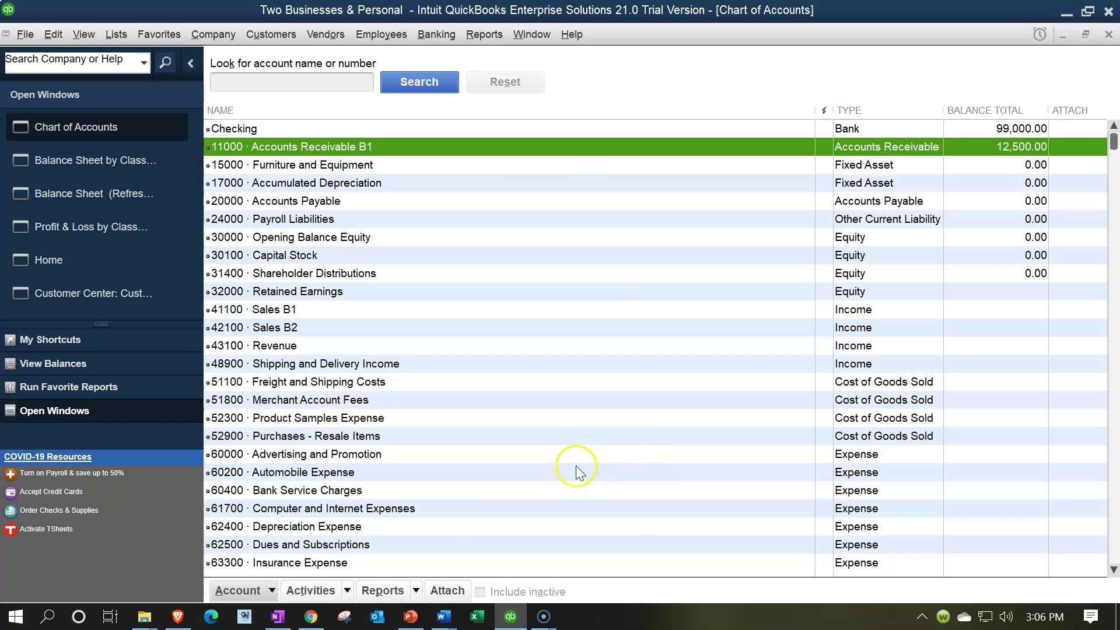
Step: Begin a new account in the Chart of Accounts with the account type Accounts Receivable
left_click(270, 591)
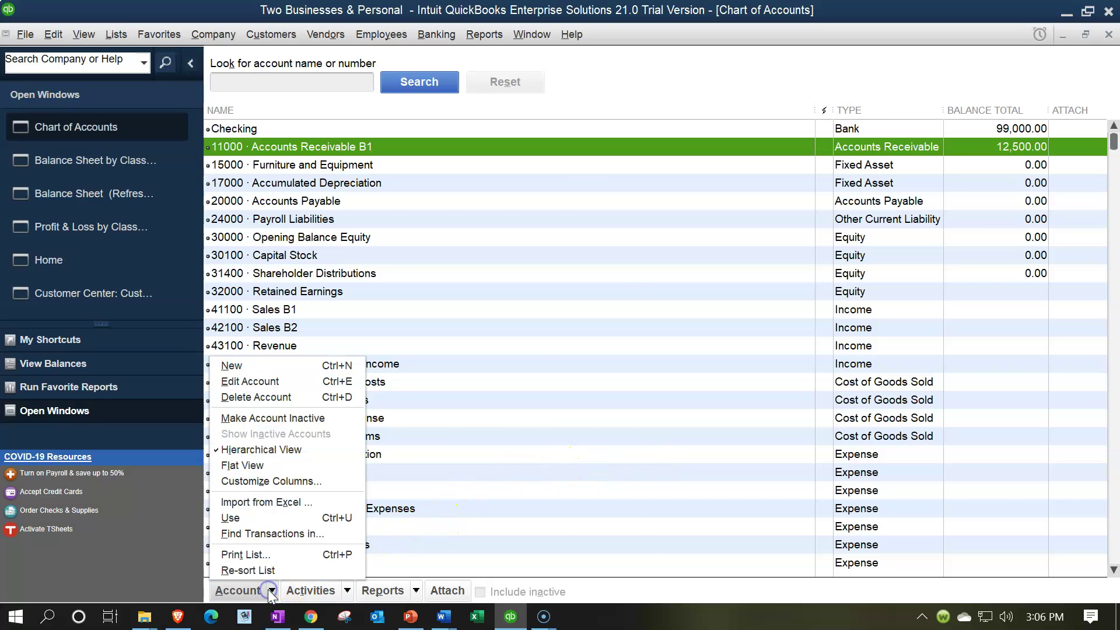
left_click(252, 361)
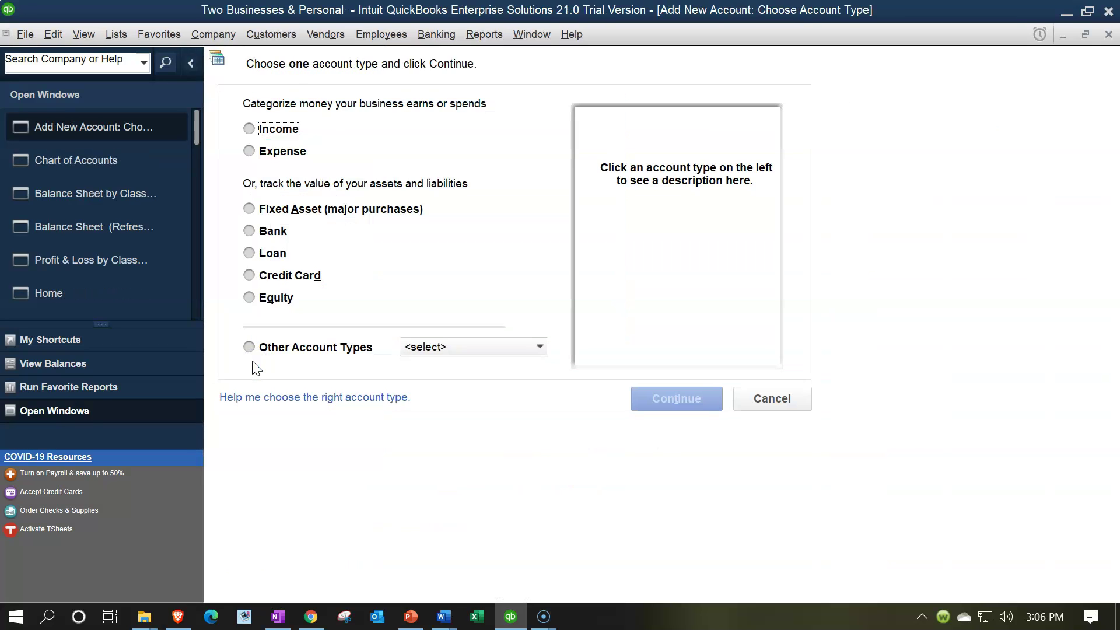
left_click(503, 348)
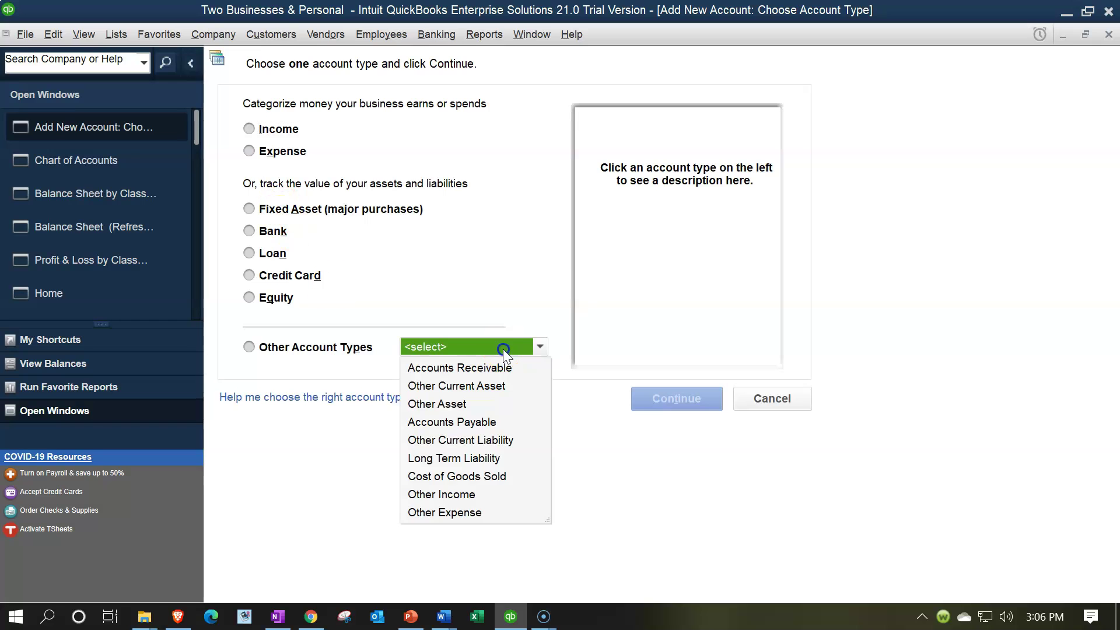
left_click(479, 369)
left_click(643, 397)
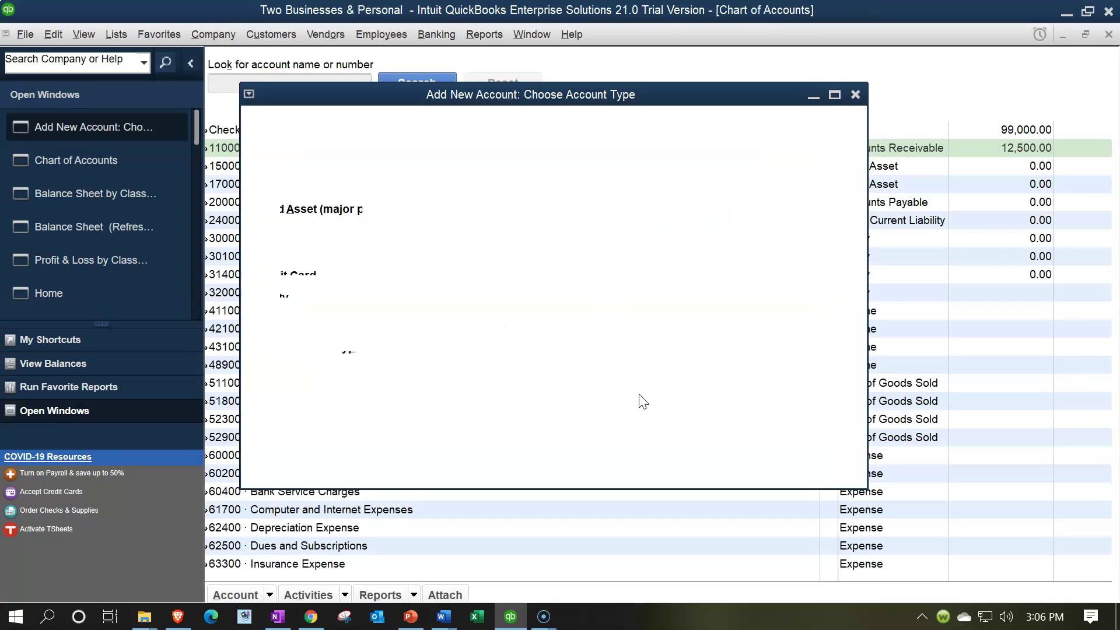
Step: Number the new Accounts Receivable account 12000, name it Accounts Receivable B2, and save it
type("12000")
key("Tab")
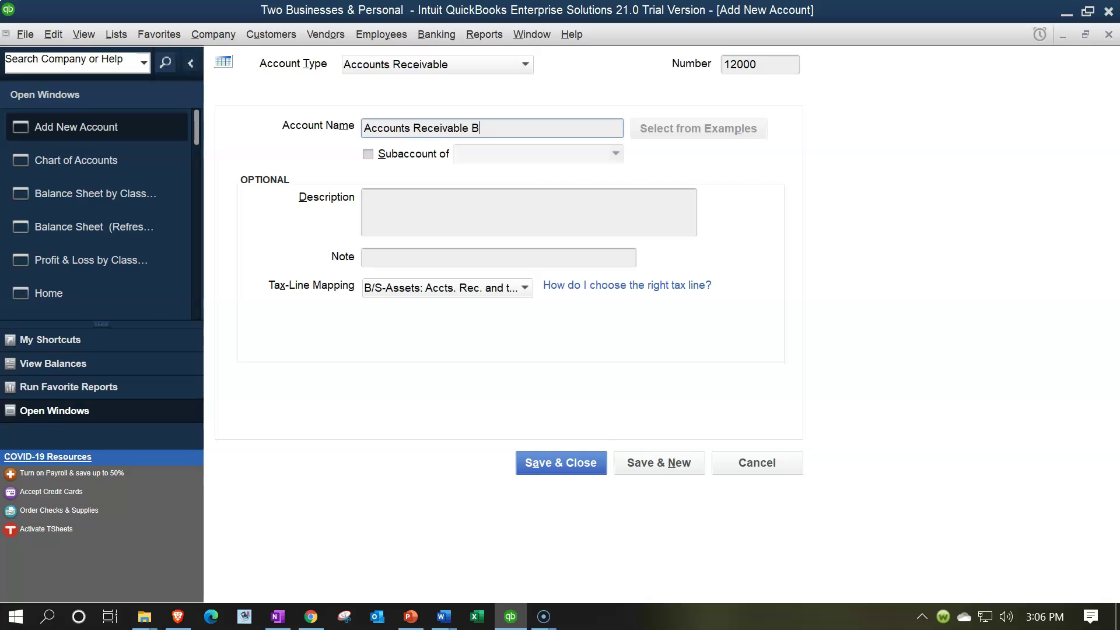
key("Tab")
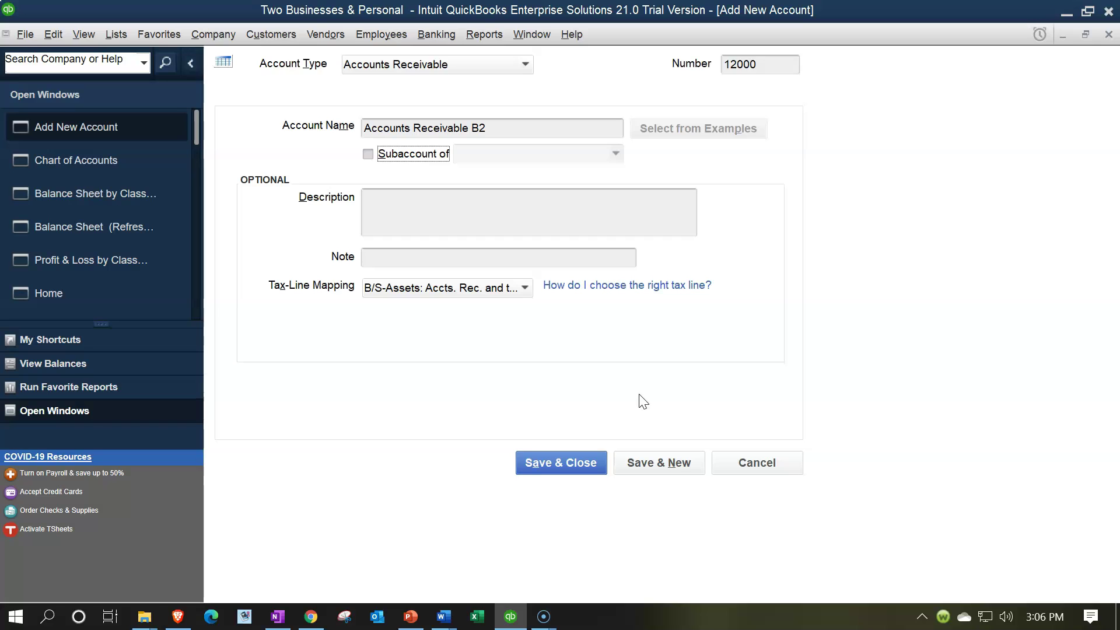
left_click(544, 463)
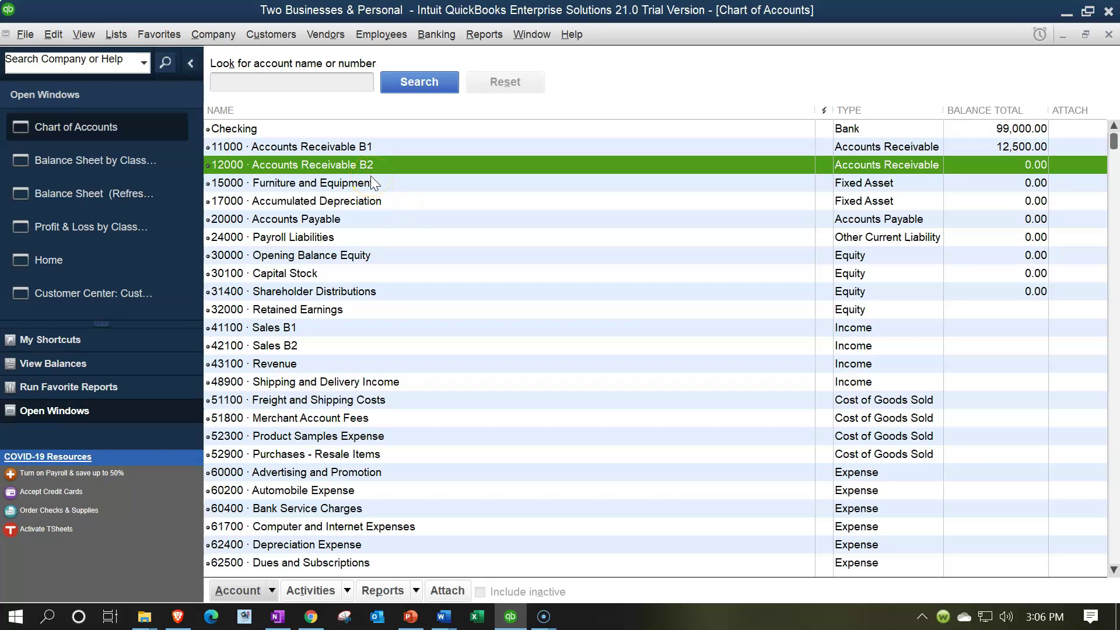
Step: Refresh the Balance Sheet by Class report and trace the B2 amount of 11000 Accounts Receivable to its source invoice
left_click(146, 161)
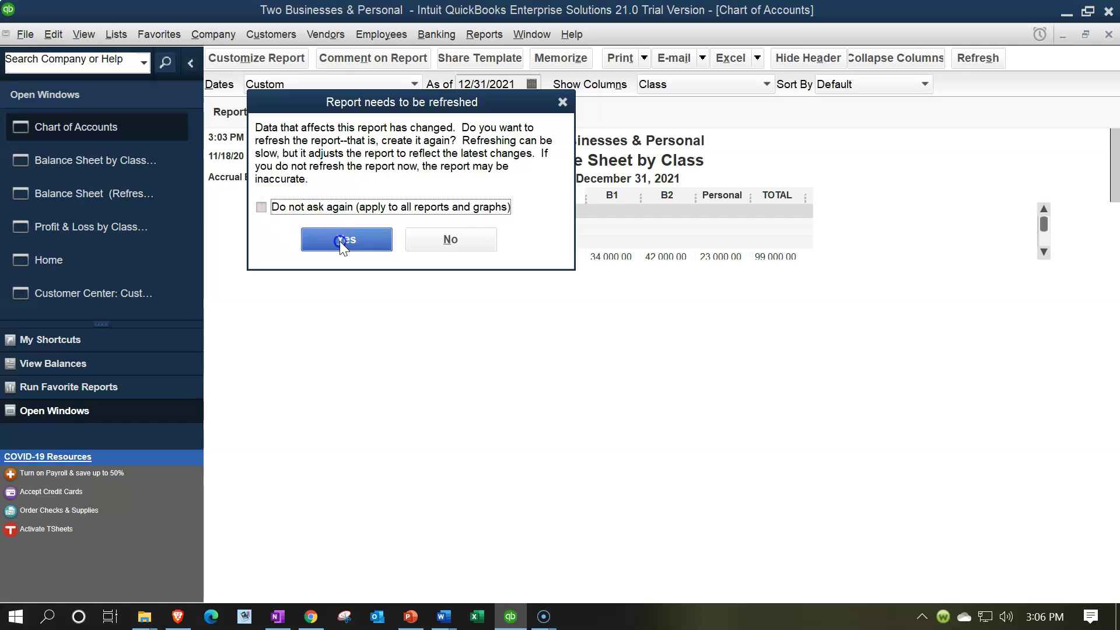
left_click(338, 244)
left_click(656, 332)
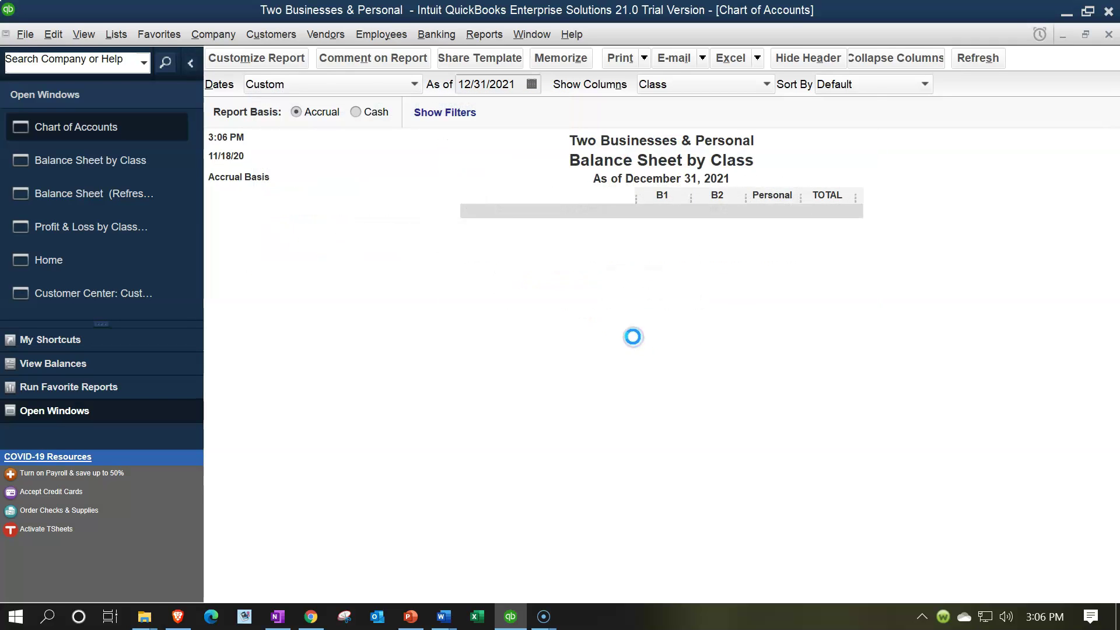
left_click(632, 337)
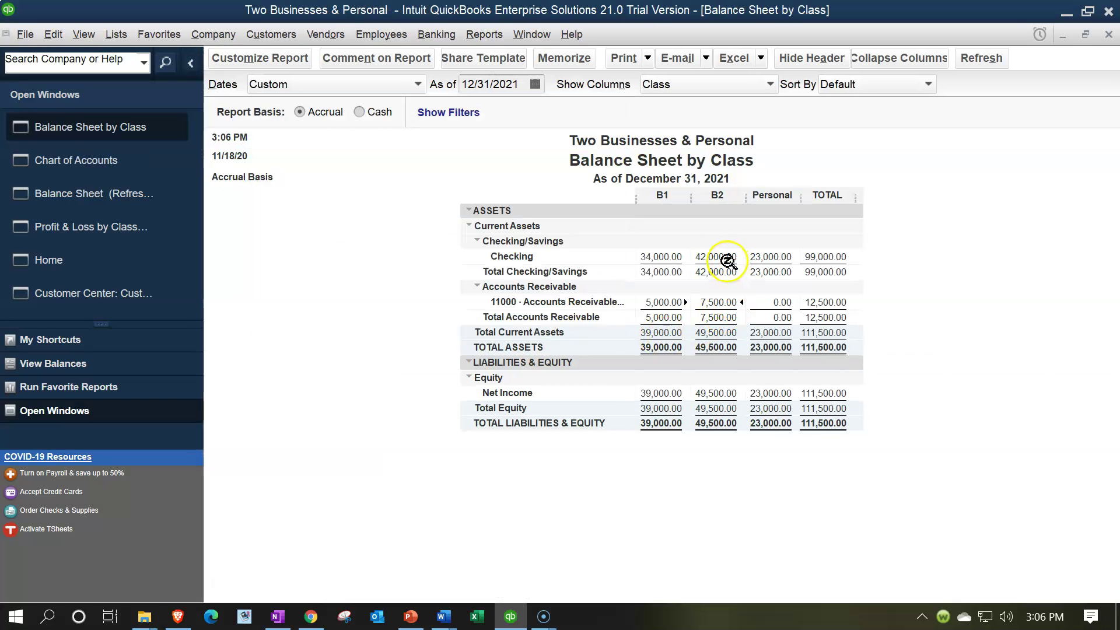
double_click(722, 298)
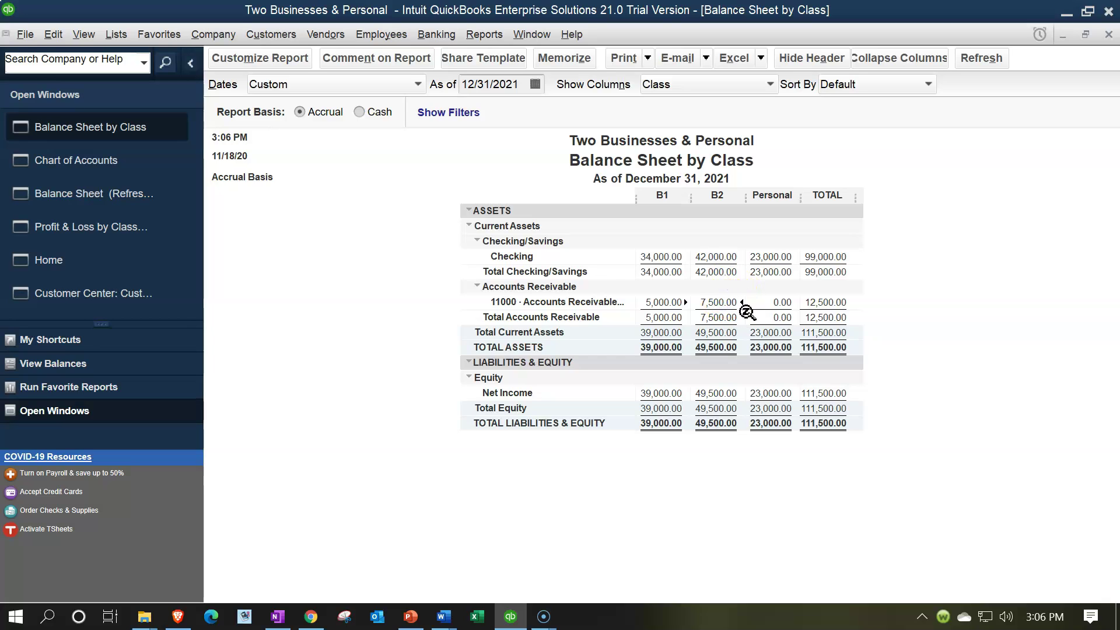
double_click(717, 304)
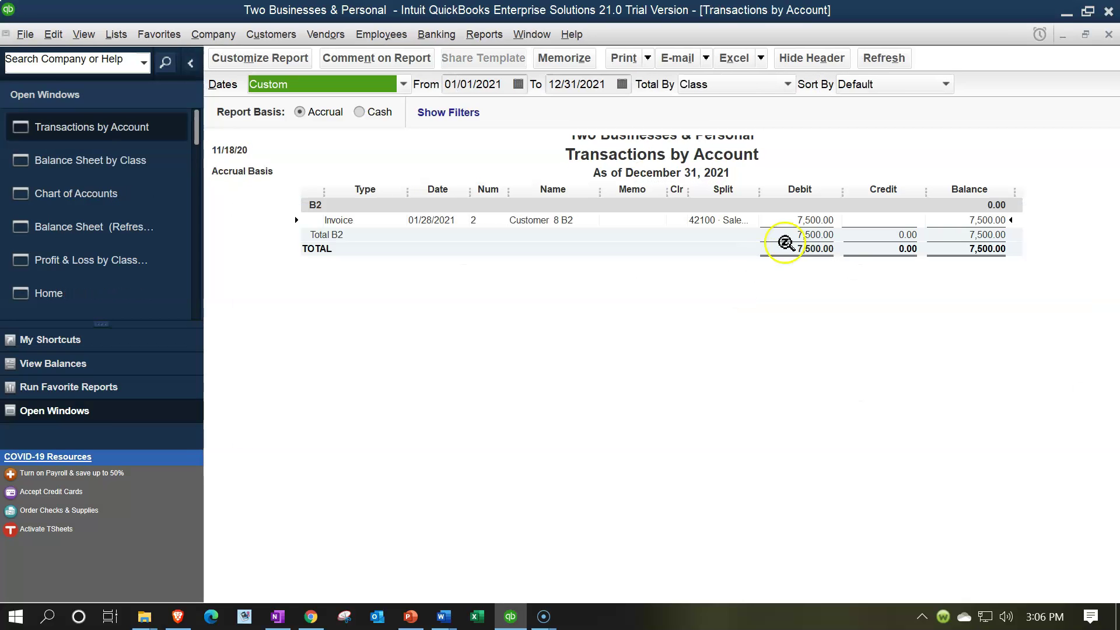
double_click(811, 223)
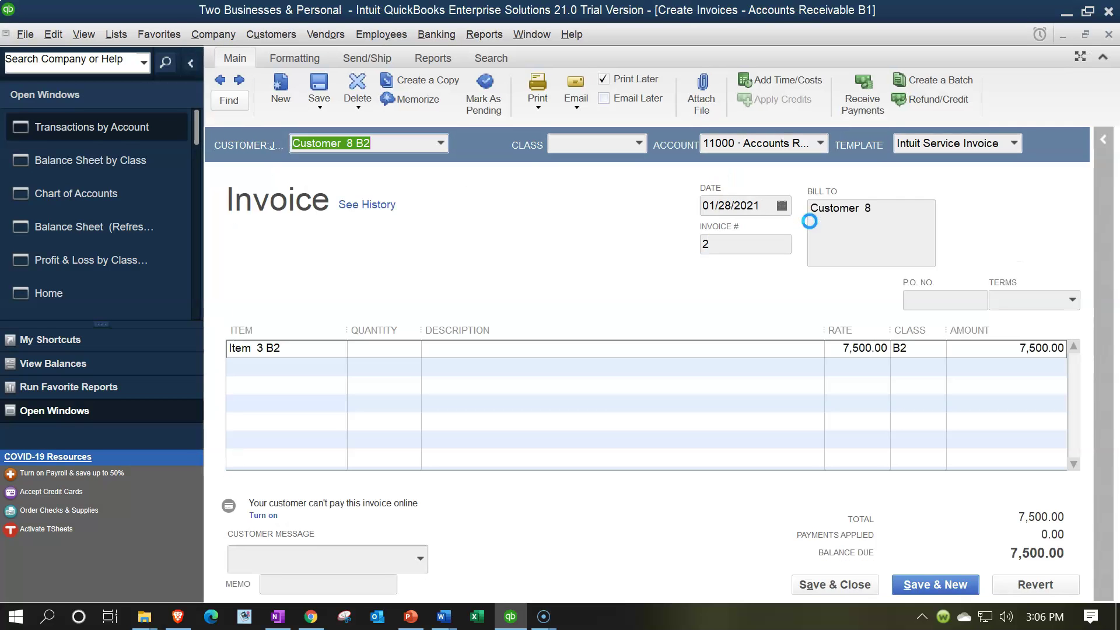
Step: Change the receivable account on the Customer 8 B2 invoice to 12000 Accounts Receivable B2 and record the change
left_click(816, 146)
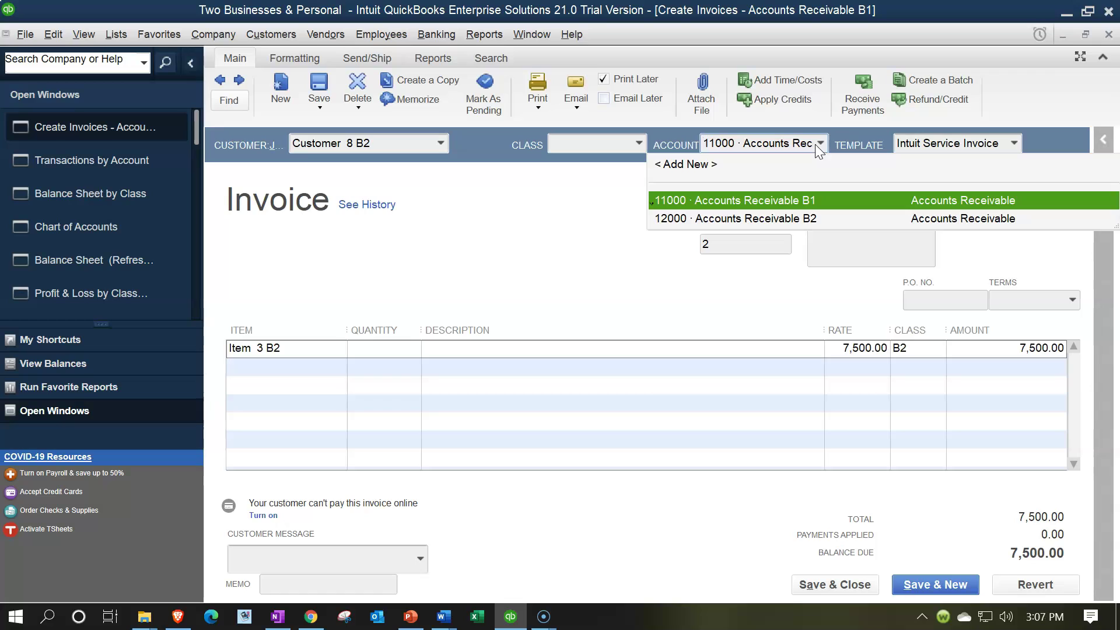
left_click(760, 221)
left_click(760, 219)
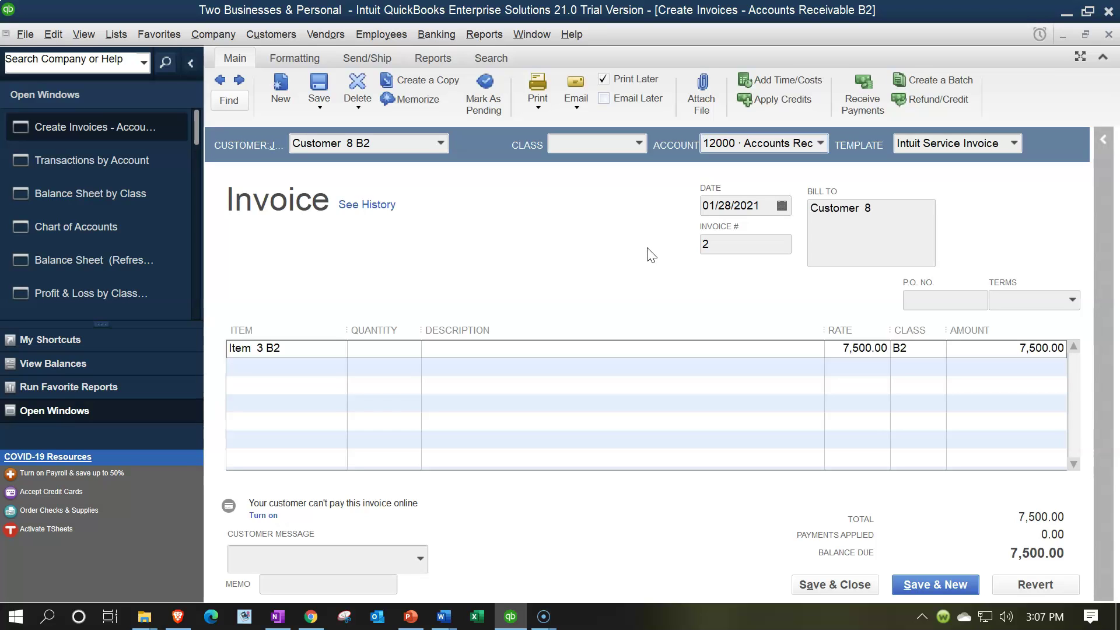
left_click(860, 585)
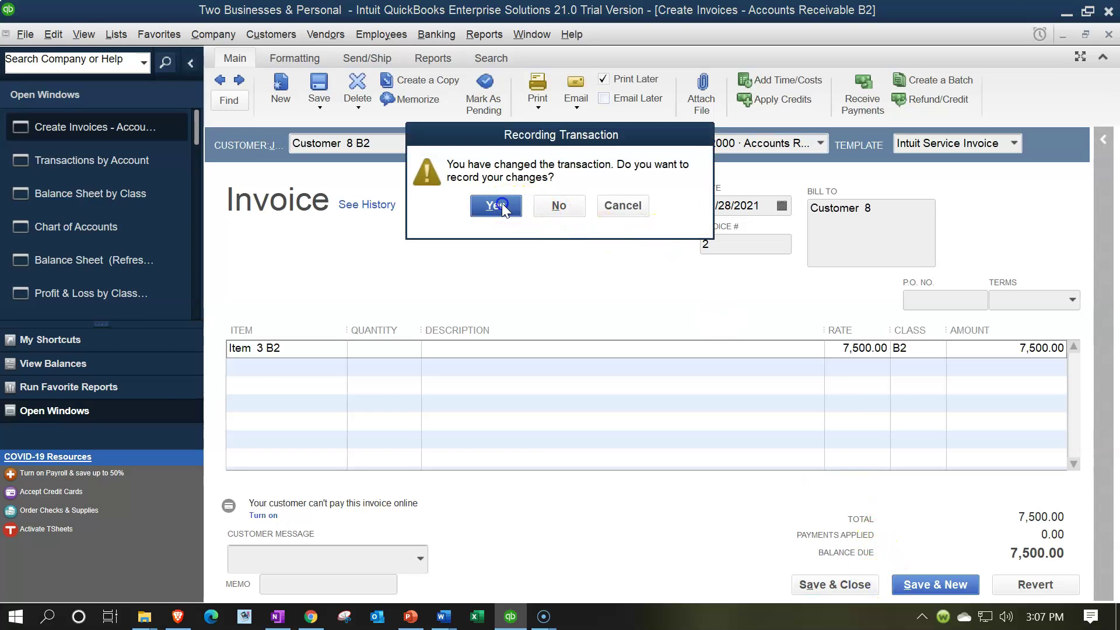
left_click(502, 206)
left_click(541, 244)
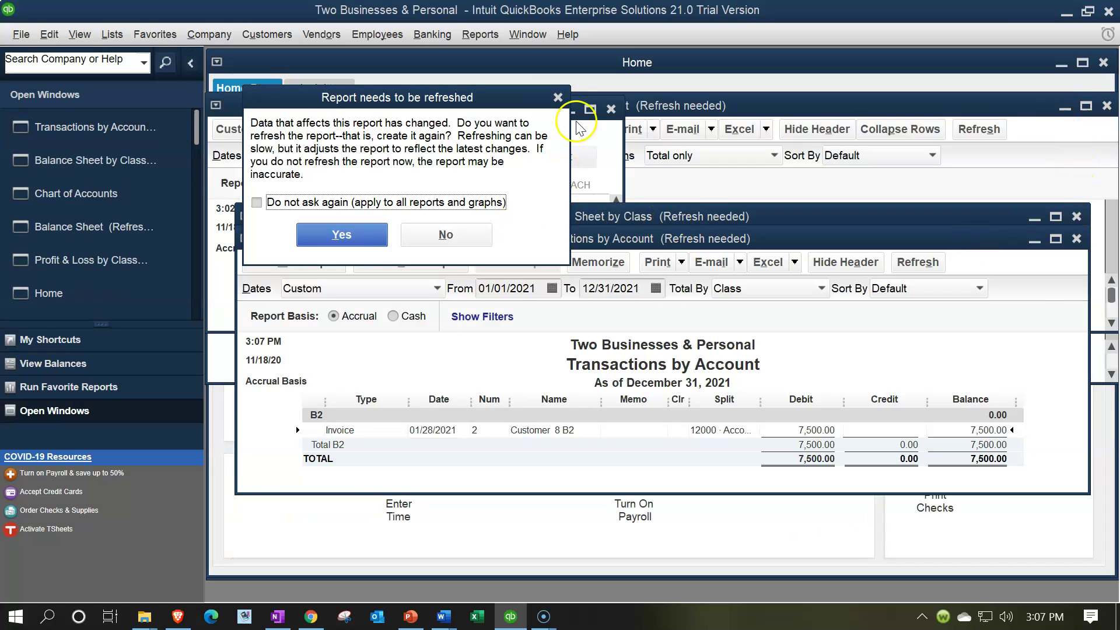
Step: Refresh and close the Transactions by Account report, then refresh Balance Sheet by Class, opting out of further refresh prompts
left_click(342, 235)
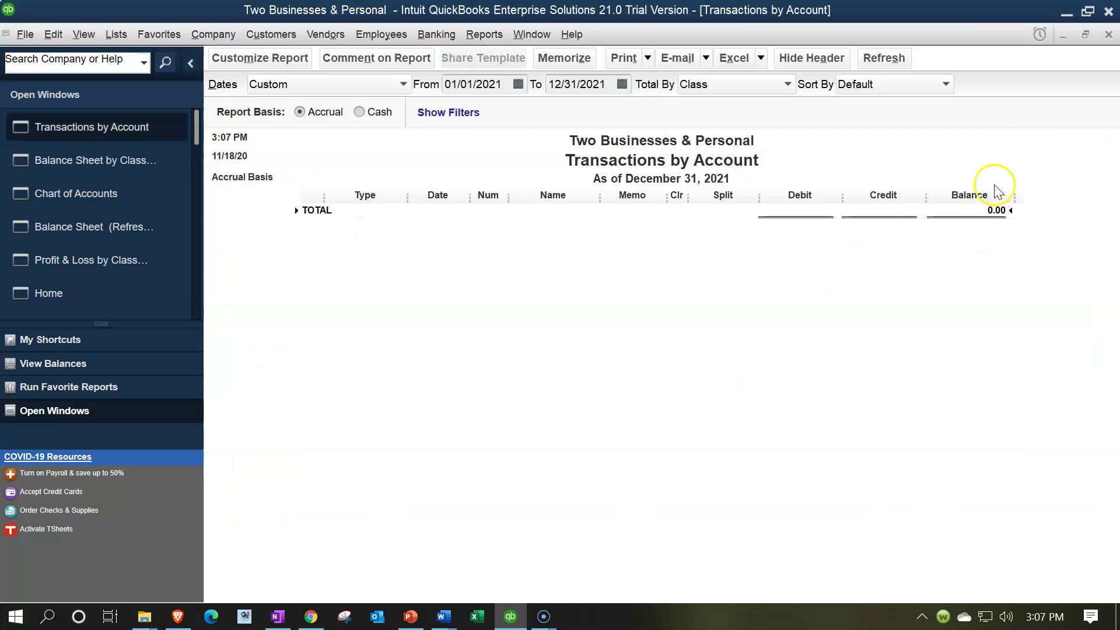
left_click(1107, 36)
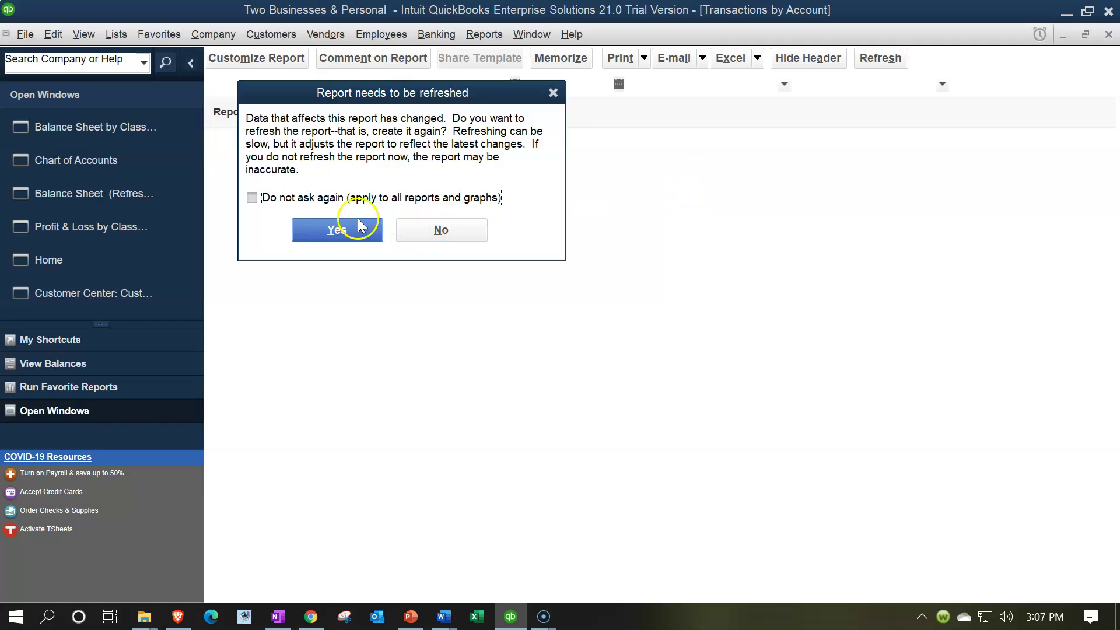
left_click(254, 198)
left_click(327, 230)
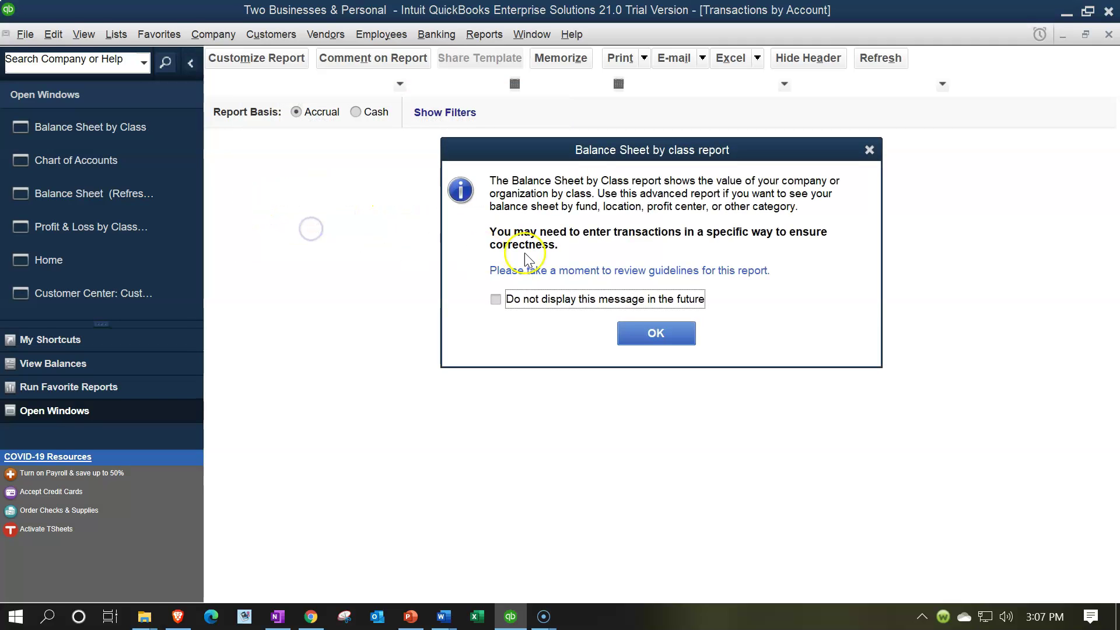
left_click(652, 336)
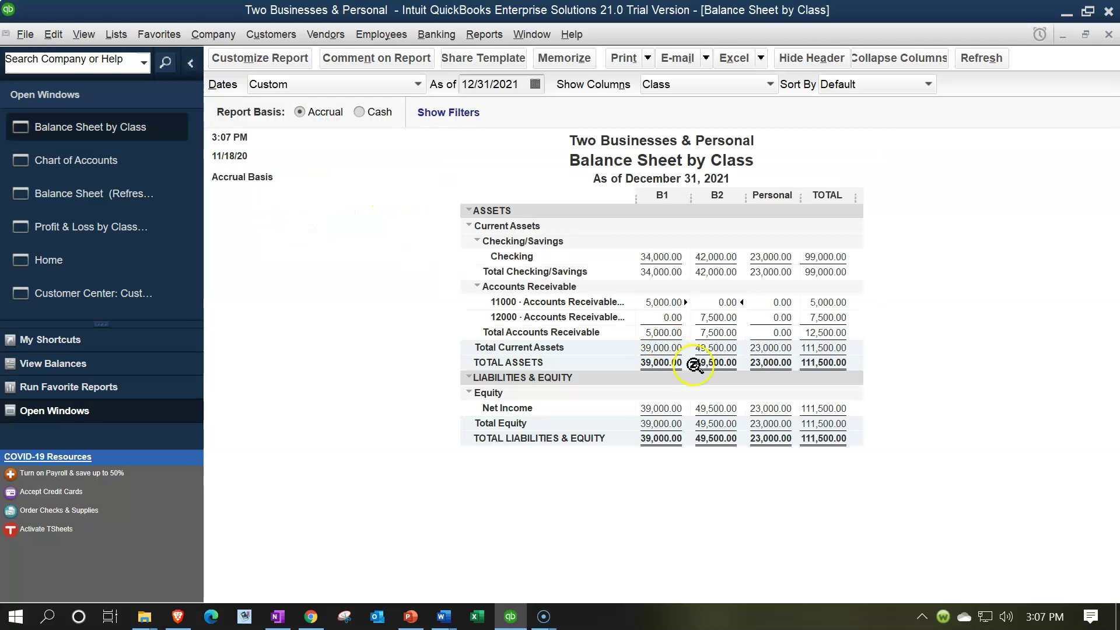
Step: Compare the 11000 Accounts Receivable amount under B1 with the 12000 Accounts Receivable amount under B2
left_click(671, 304)
left_click(708, 318)
left_click(665, 302)
left_click(708, 318)
Step: Open the Customer Balance Detail report from the customers and receivables reports
left_click(484, 35)
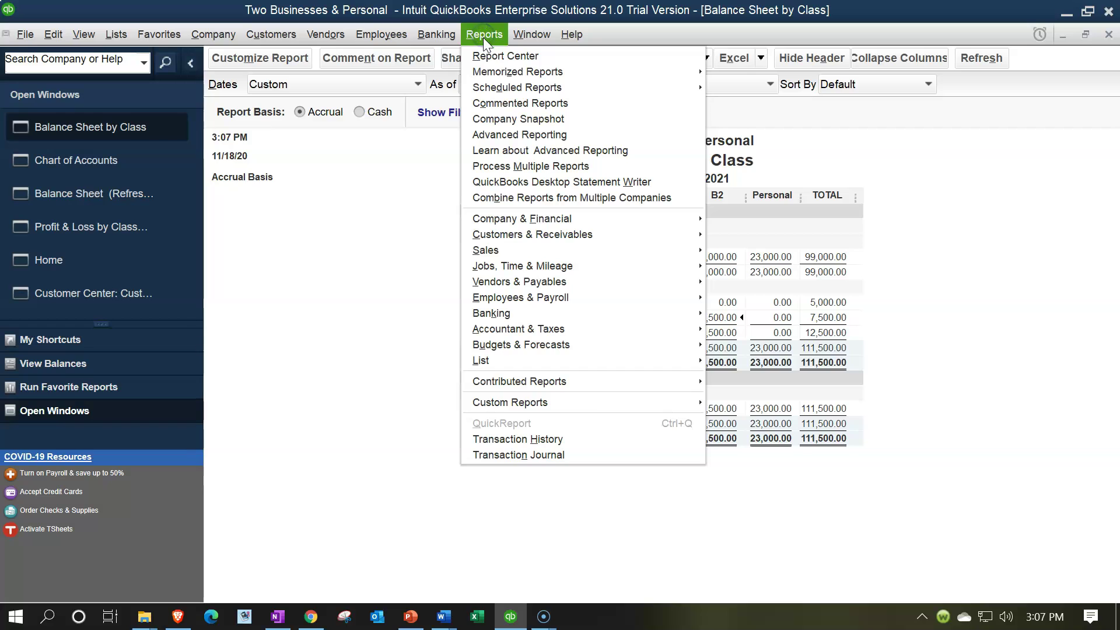
left_click(564, 222)
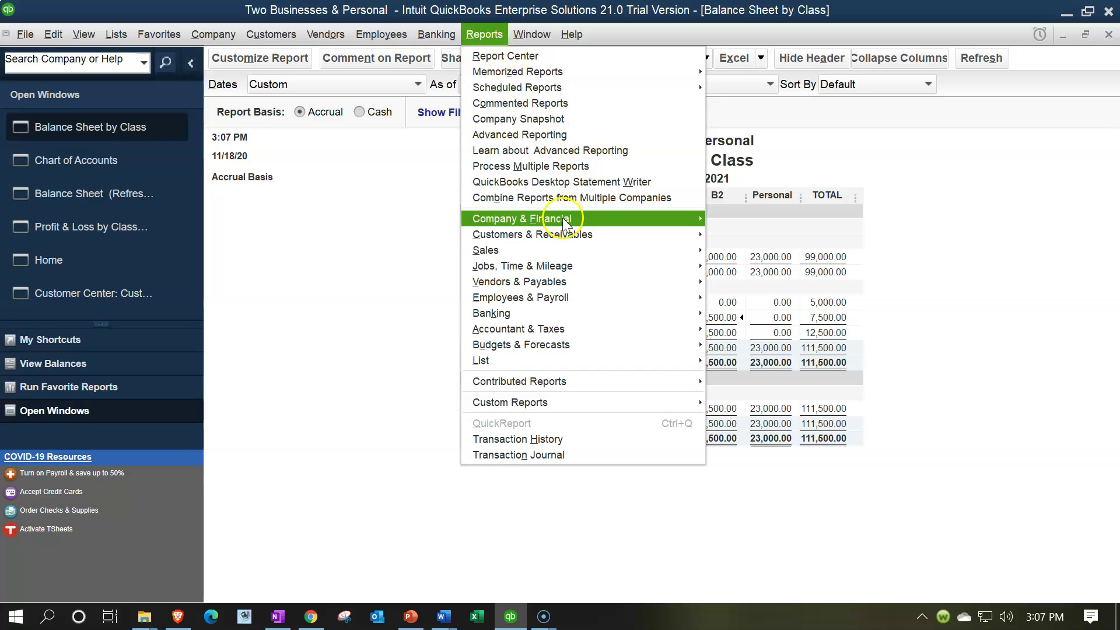
mouse_move(674, 234)
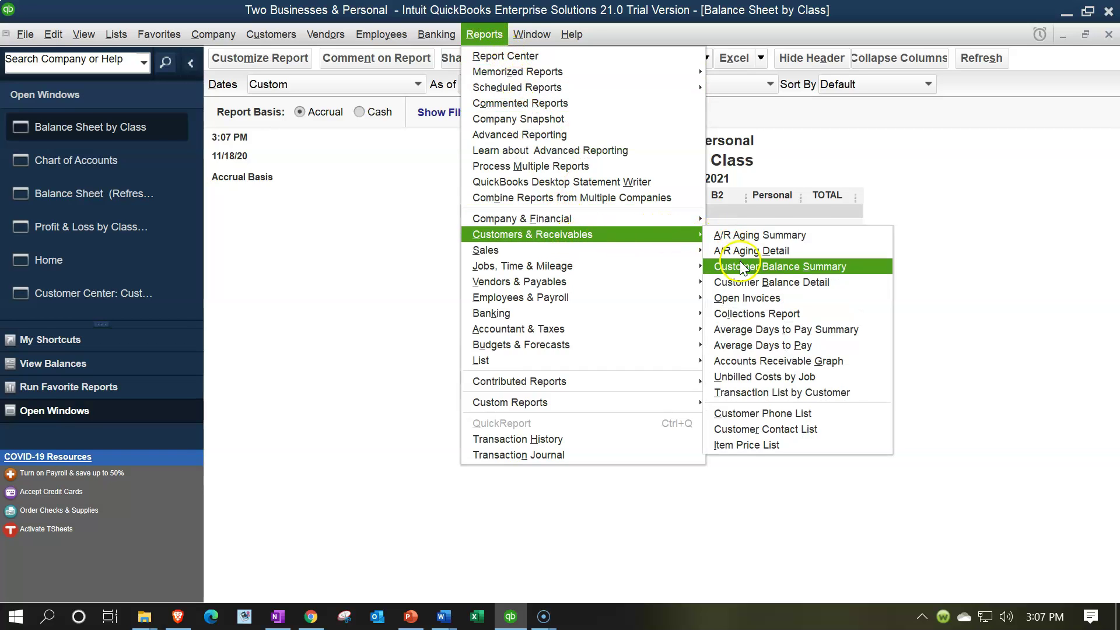
left_click(778, 283)
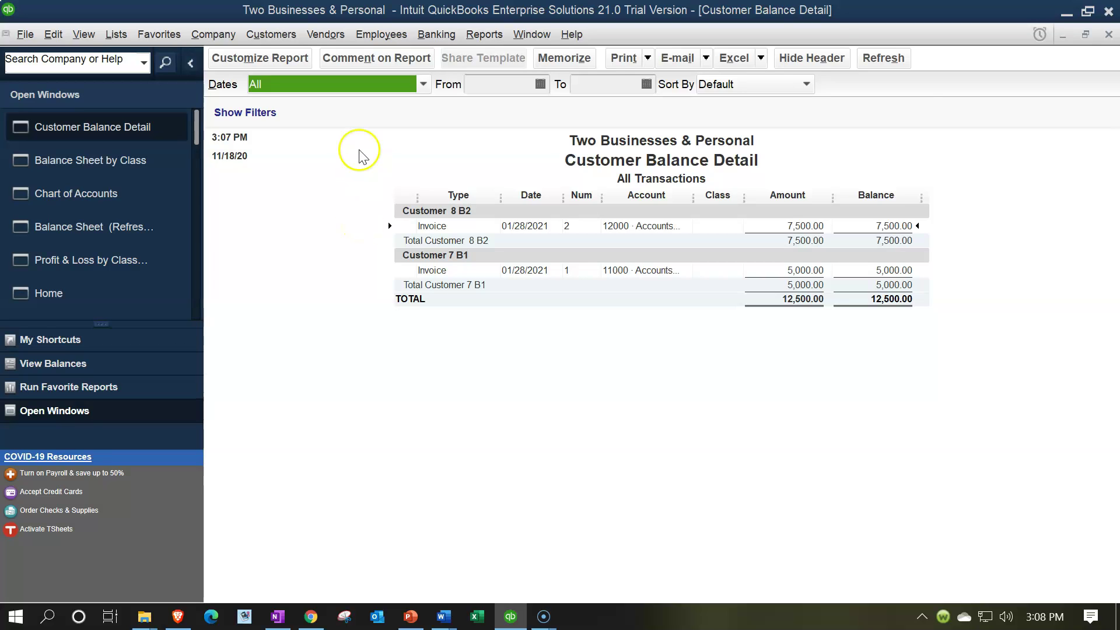
Step: Filter the Customer Balance Detail report to the account 11000 Accounts Receivable B1
left_click(243, 56)
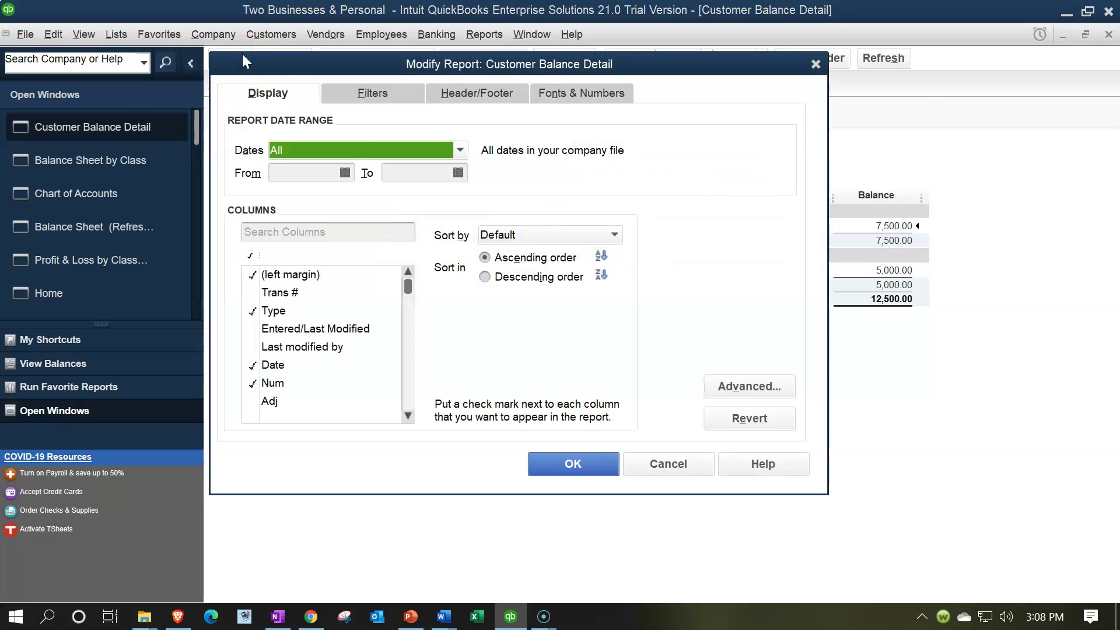
left_click(376, 93)
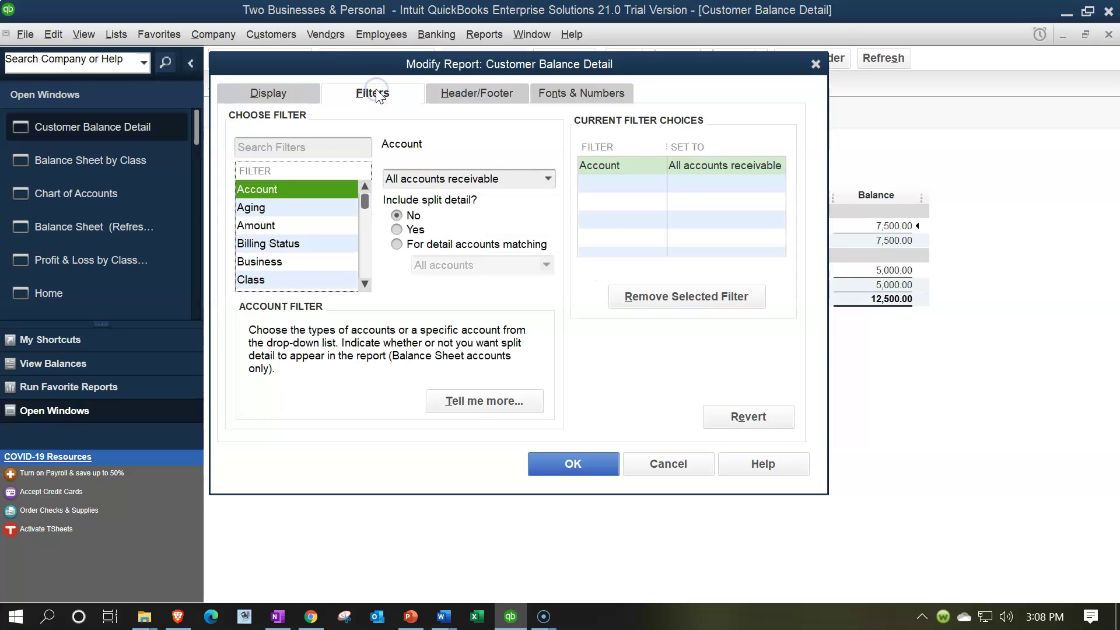
left_click(549, 180)
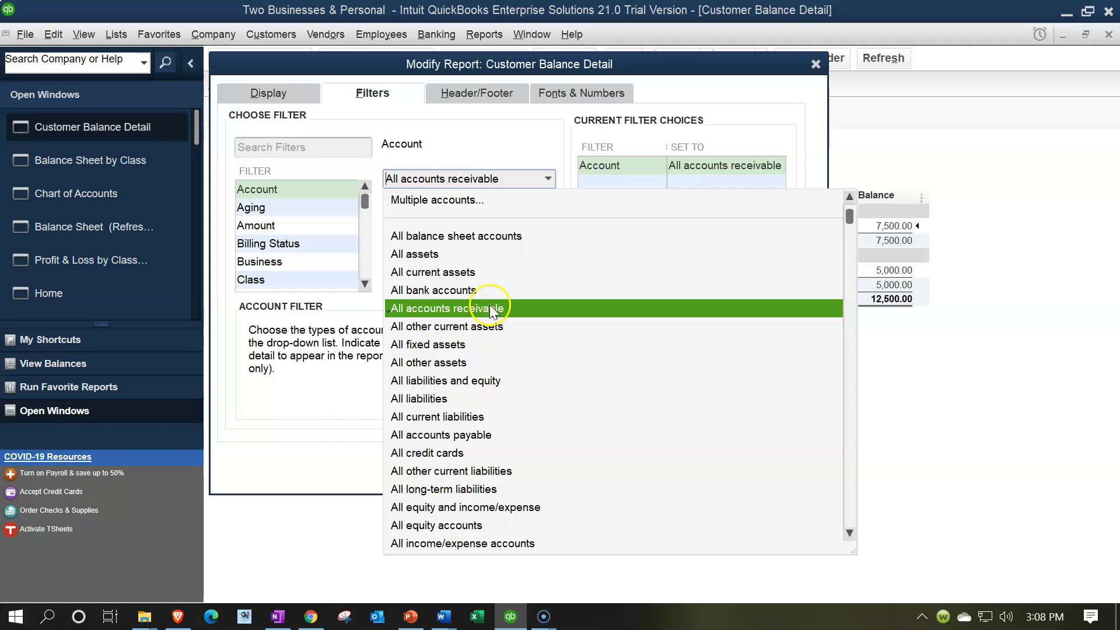
scroll(493, 315, "down", 10)
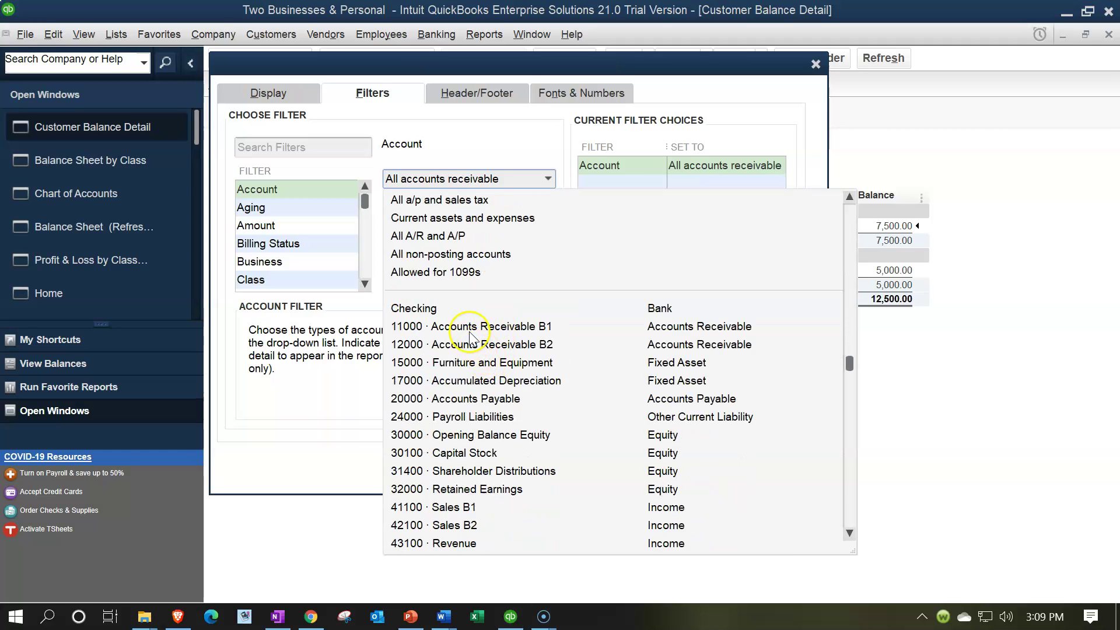
left_click(466, 328)
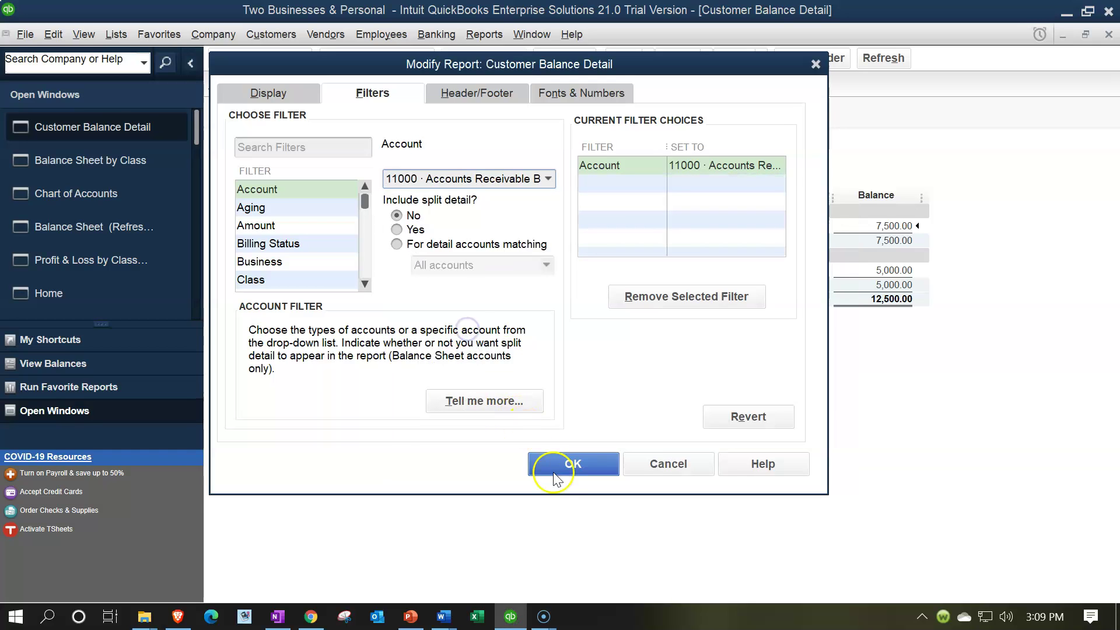
left_click(570, 465)
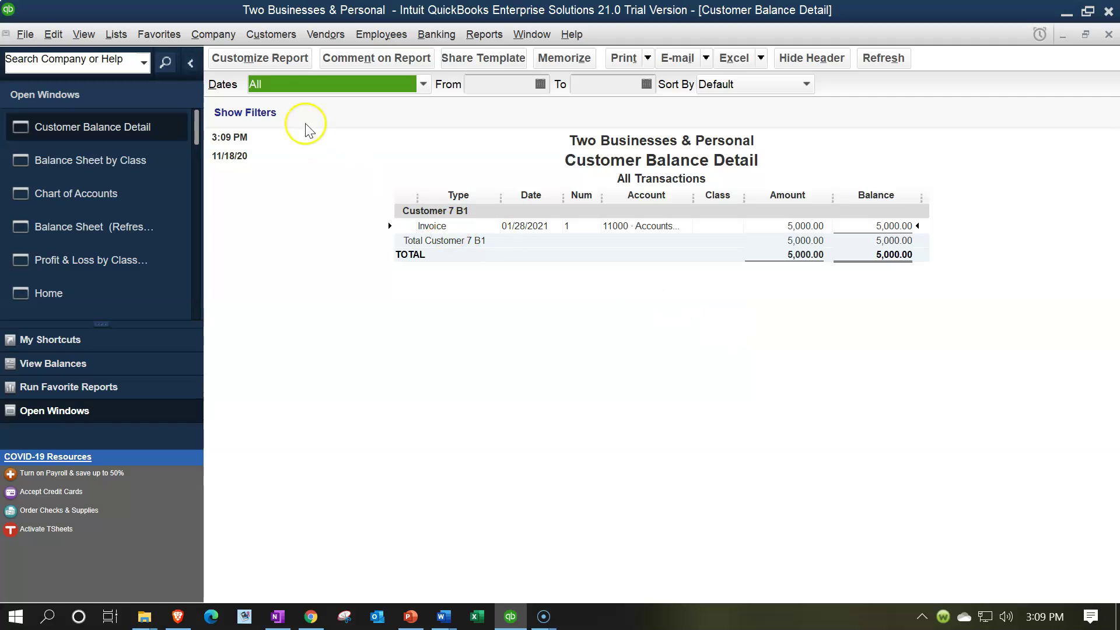
Step: Change the Customer Balance Detail report's account filter to 12000 Accounts Receivable B2
left_click(264, 56)
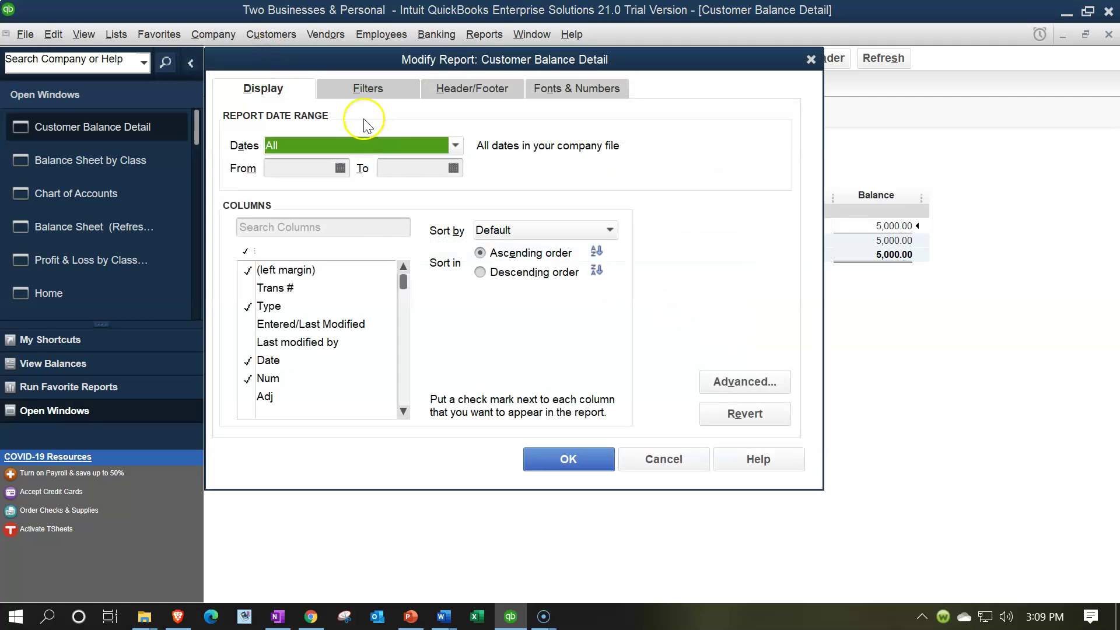
left_click(368, 88)
left_click(544, 173)
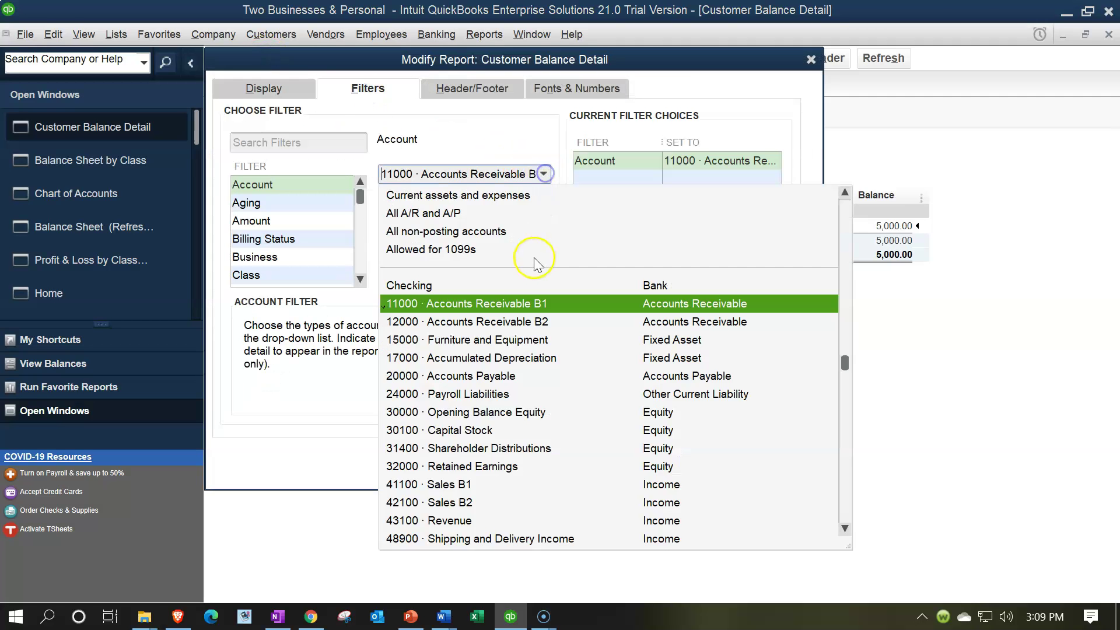
left_click(461, 321)
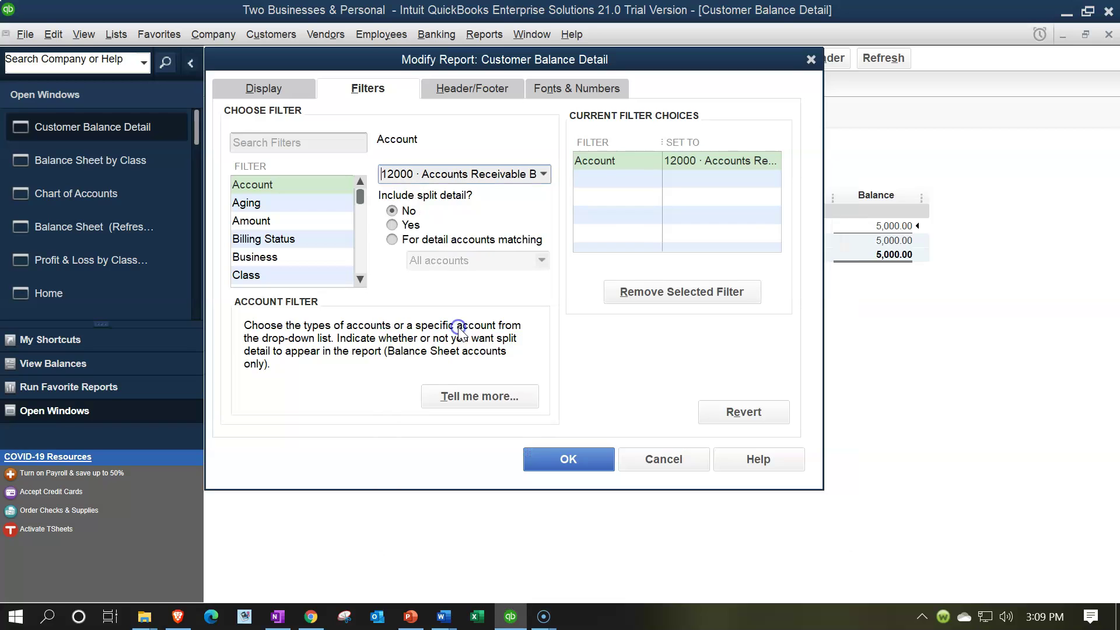
left_click(569, 458)
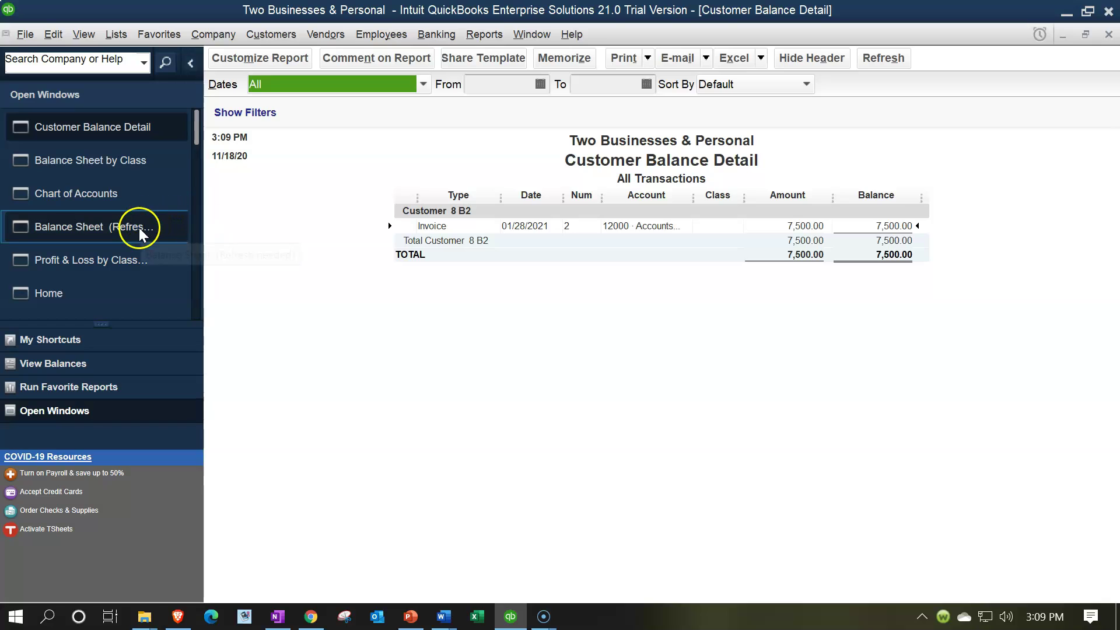
Step: Review the receivable accounts in the Balance Sheet by Class report, and open the Customer Center to view customer balances
left_click(117, 159)
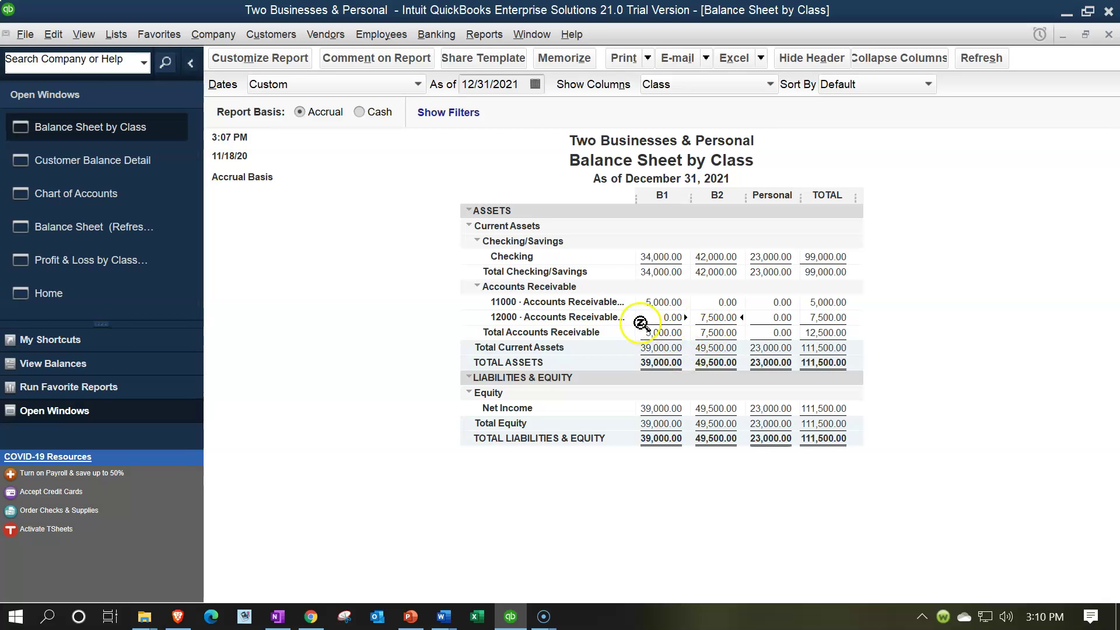
left_click(217, 40)
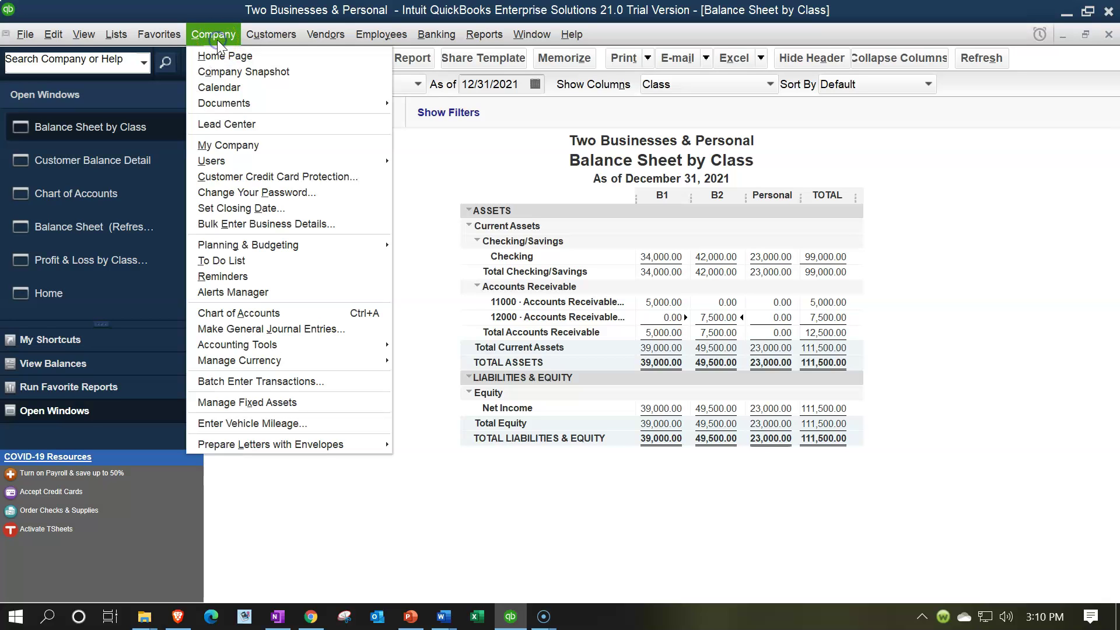
mouse_move(267, 36)
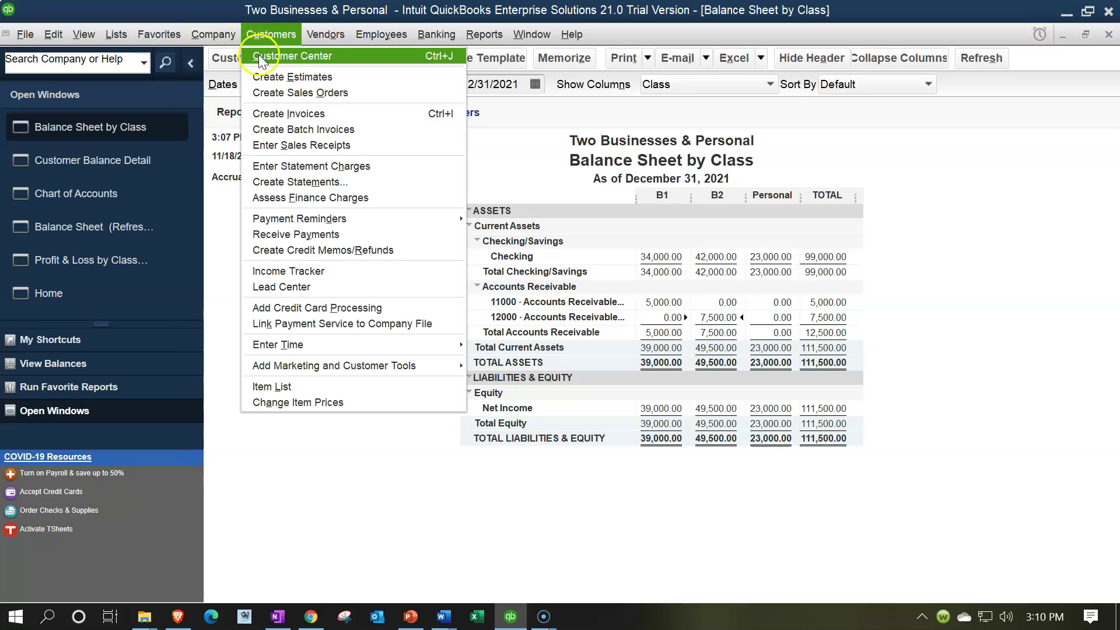
left_click(259, 58)
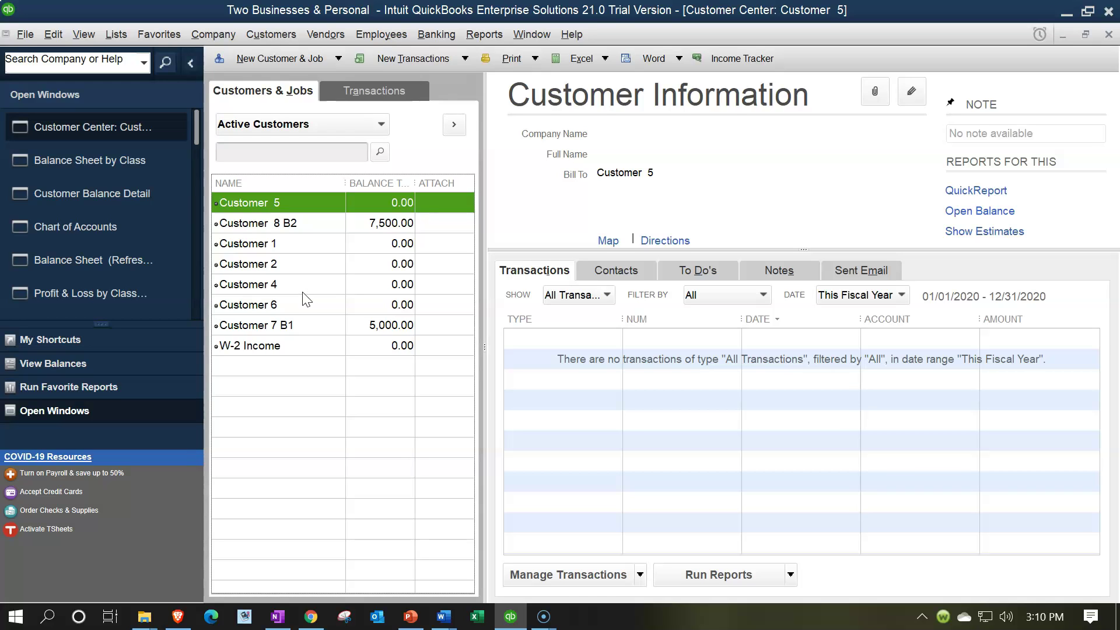
Step: Apply a custom filter to the customer list that searches the custom fields for B1
left_click(379, 124)
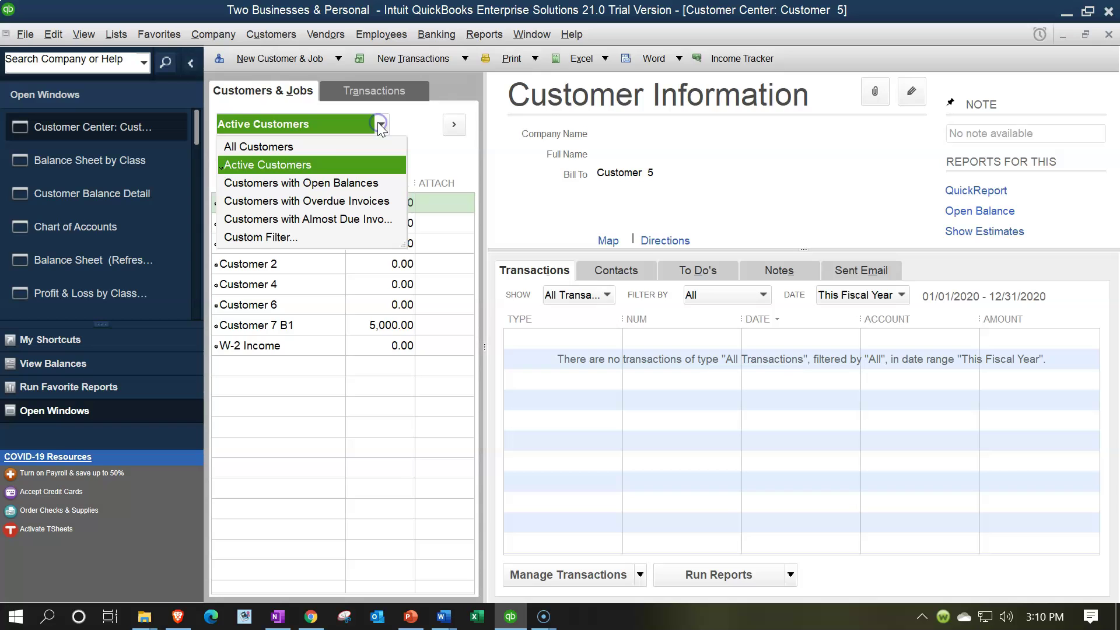
left_click(265, 238)
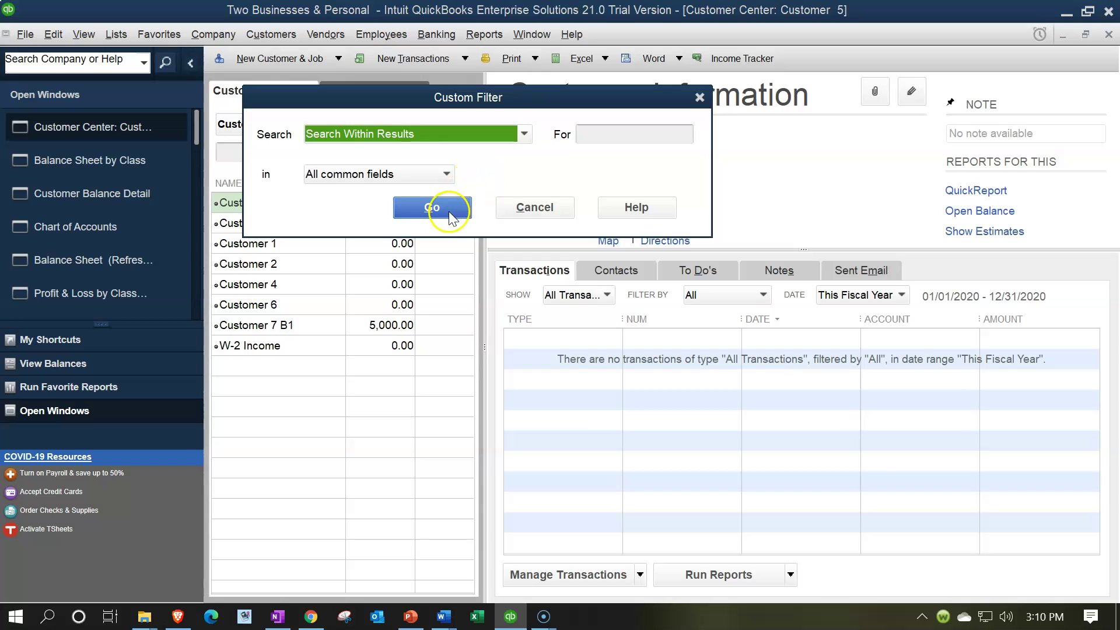
left_click(447, 175)
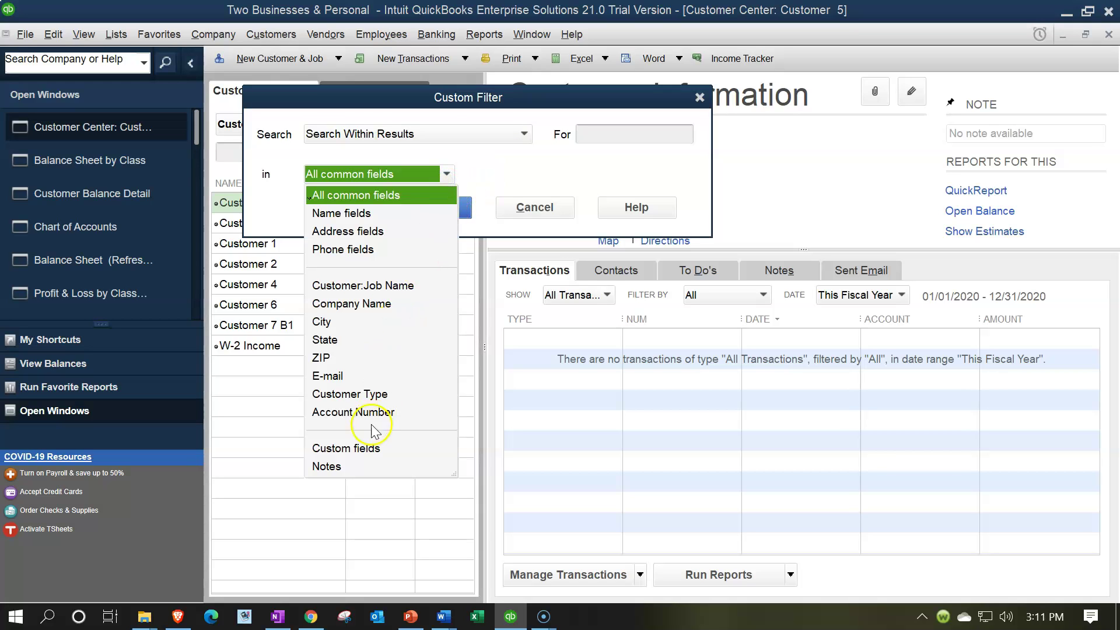
left_click(365, 449)
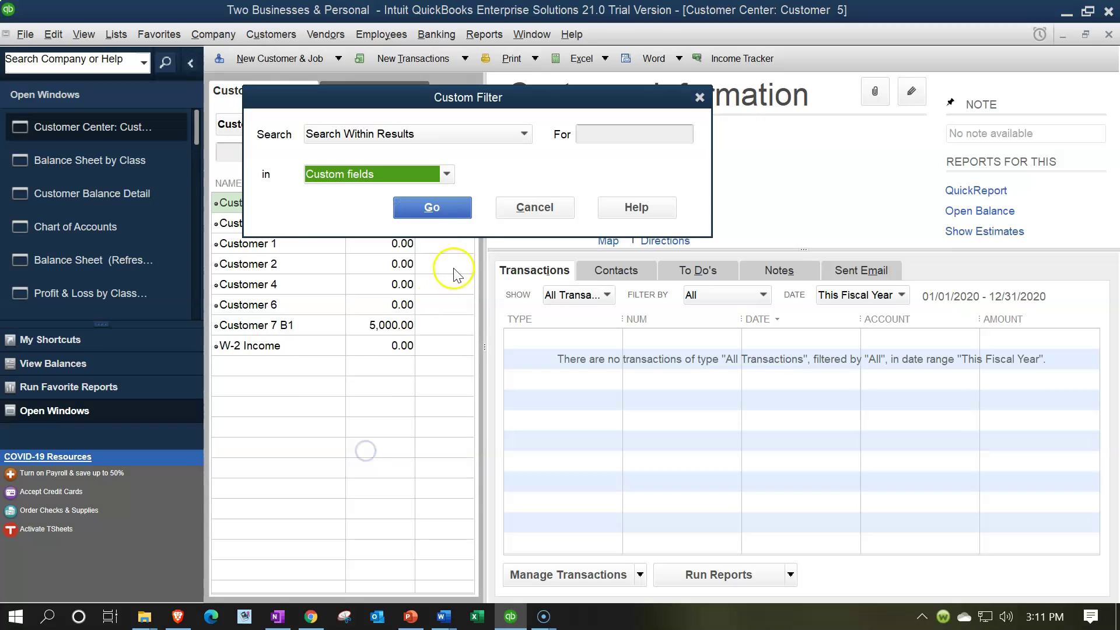
left_click(464, 208)
left_click(324, 152)
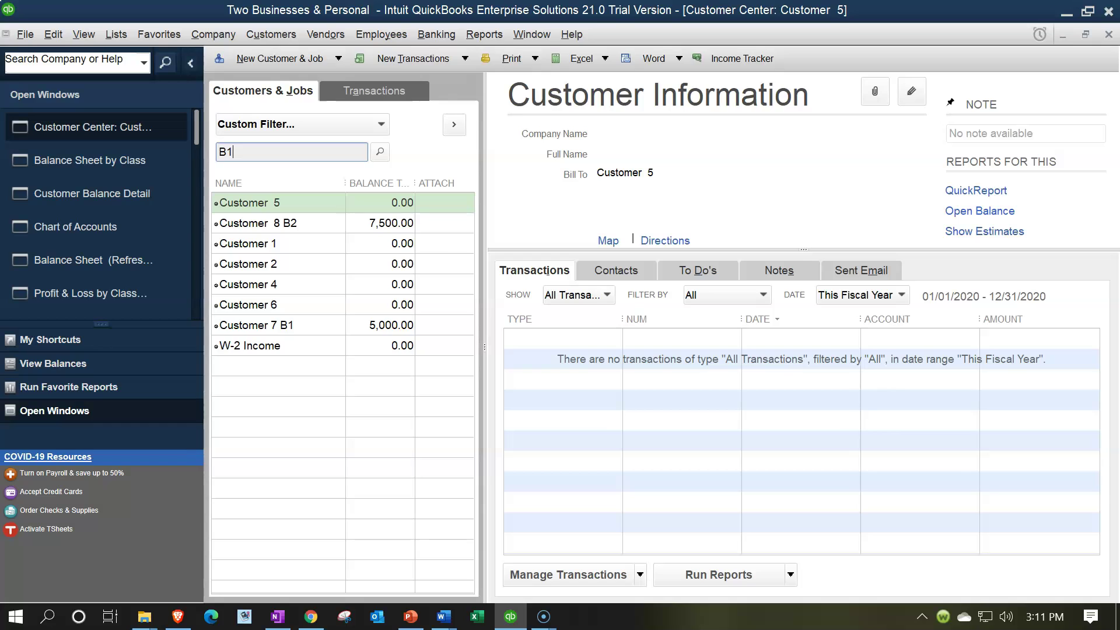
left_click(380, 152)
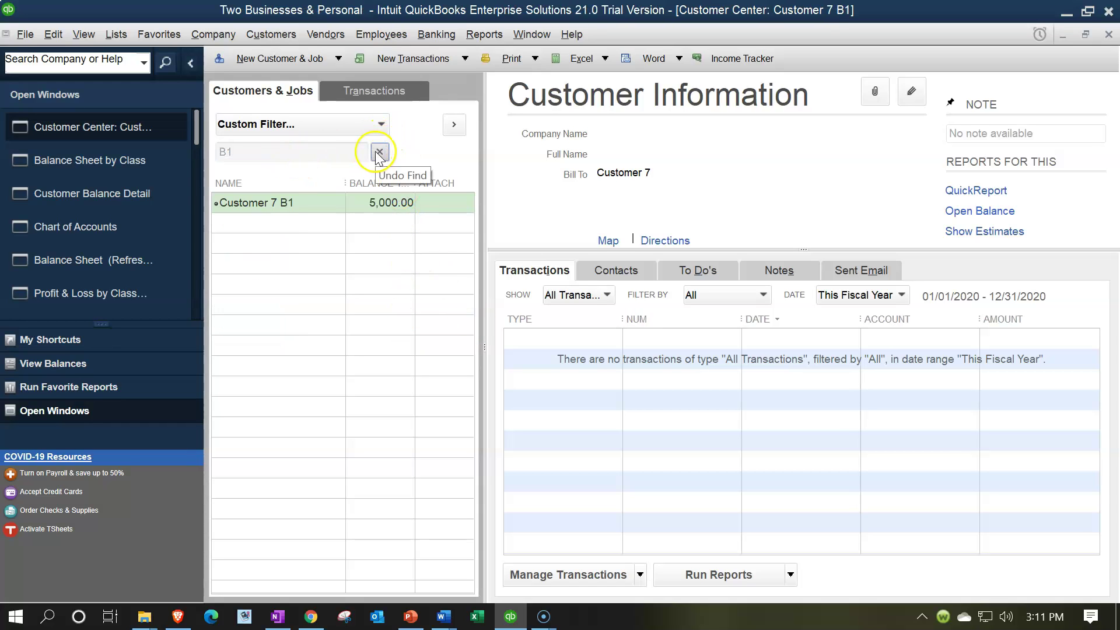
Step: Clear the B1 search and custom-filter the customer list for B2 in the custom fields
left_click(378, 153)
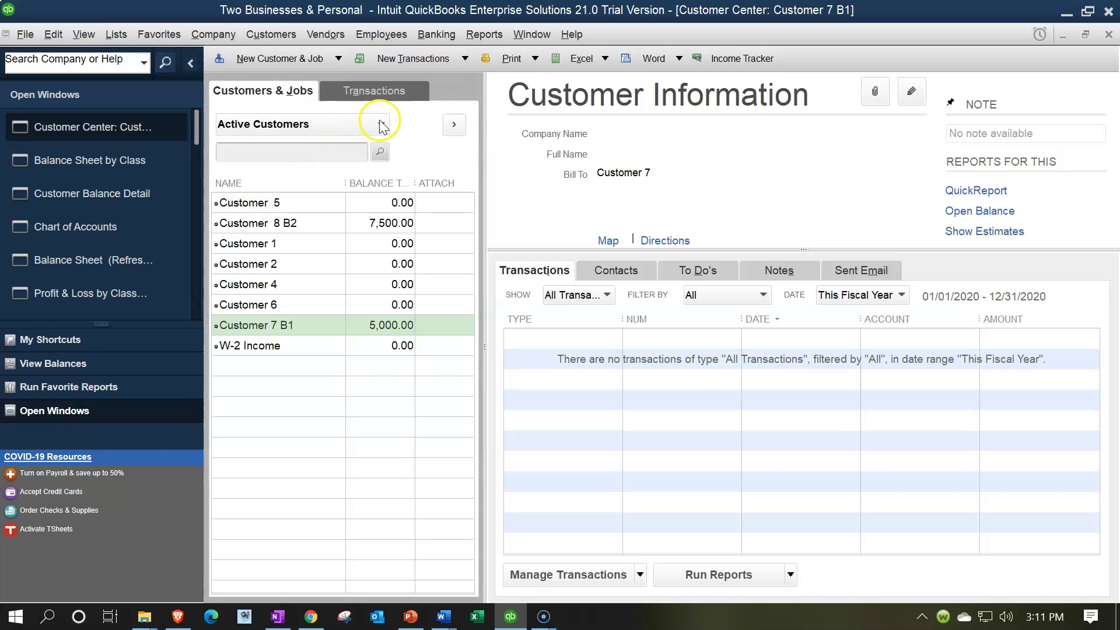
left_click(380, 124)
left_click(320, 236)
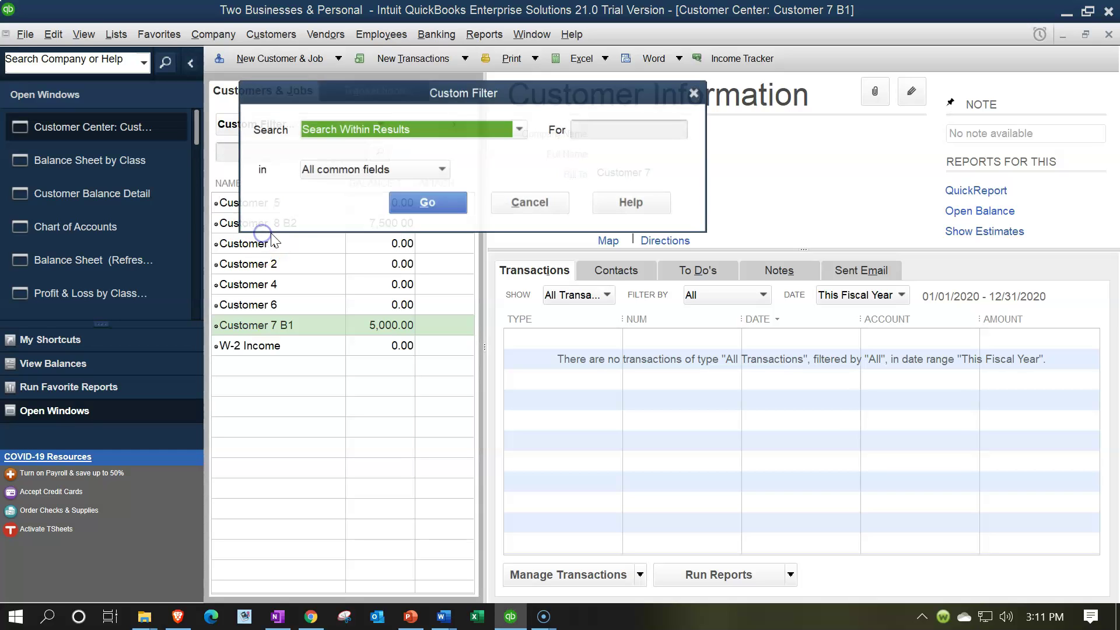
left_click(442, 171)
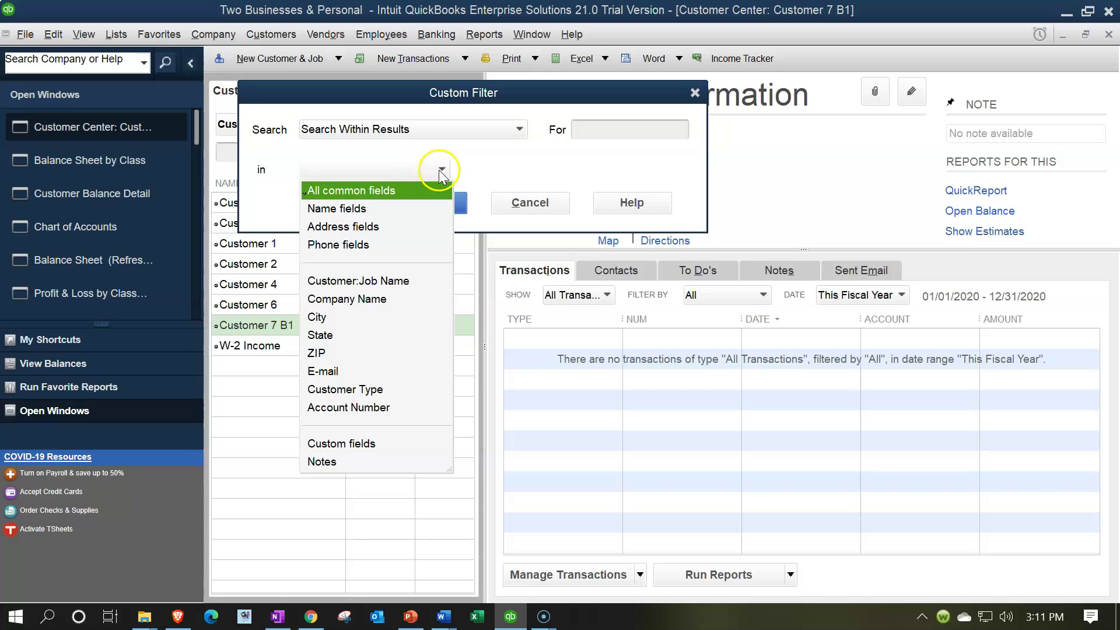
left_click(330, 445)
left_click(614, 124)
type("B2")
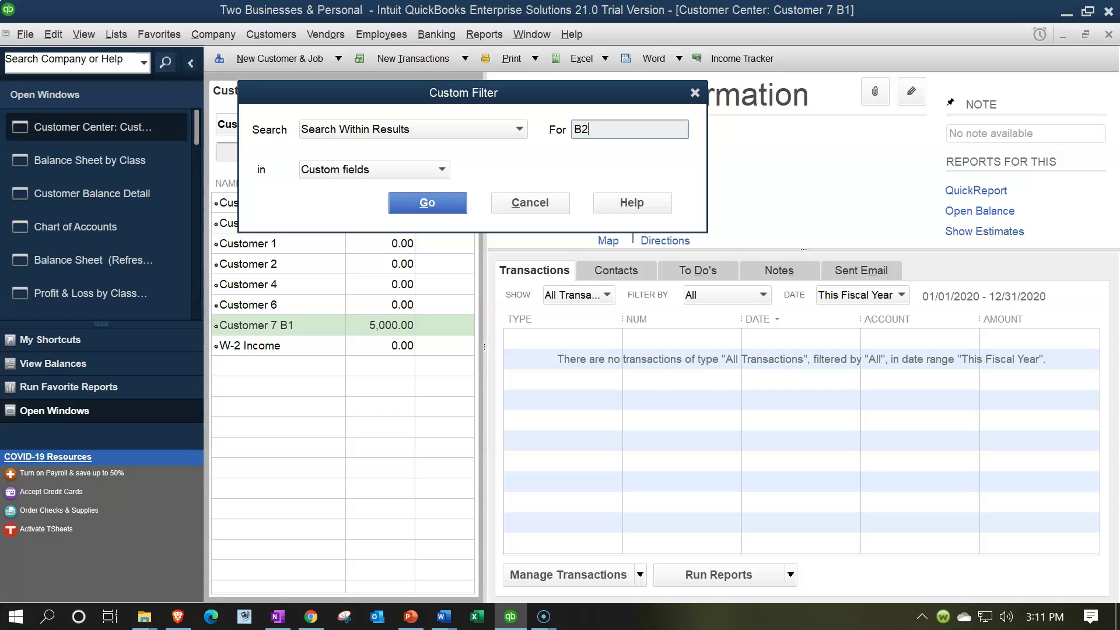
key("Return")
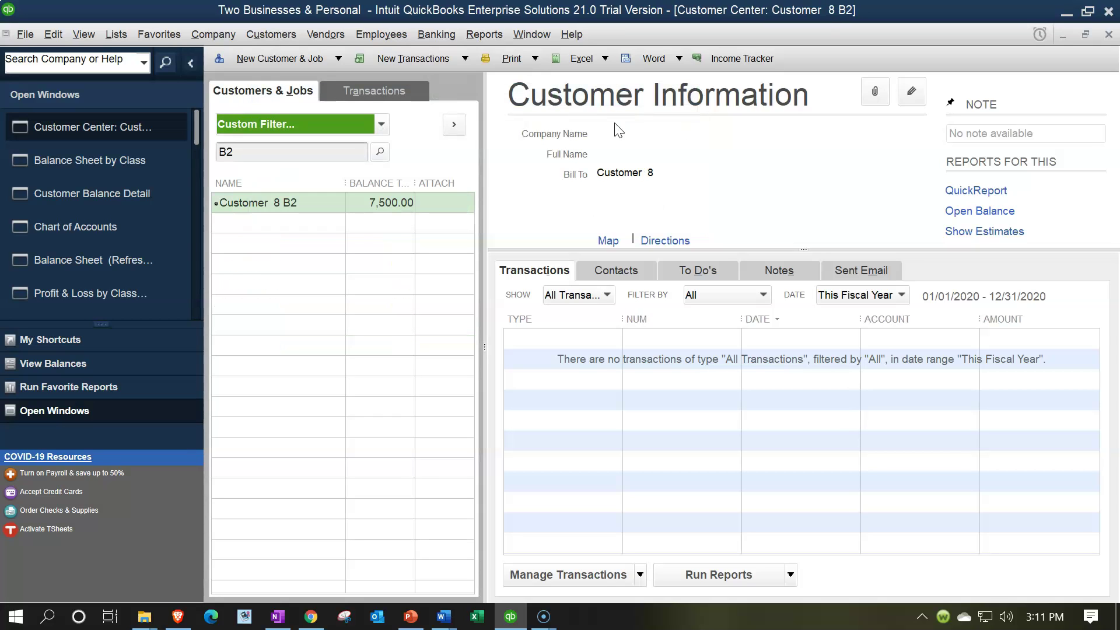
left_click(258, 267)
left_click(987, 139)
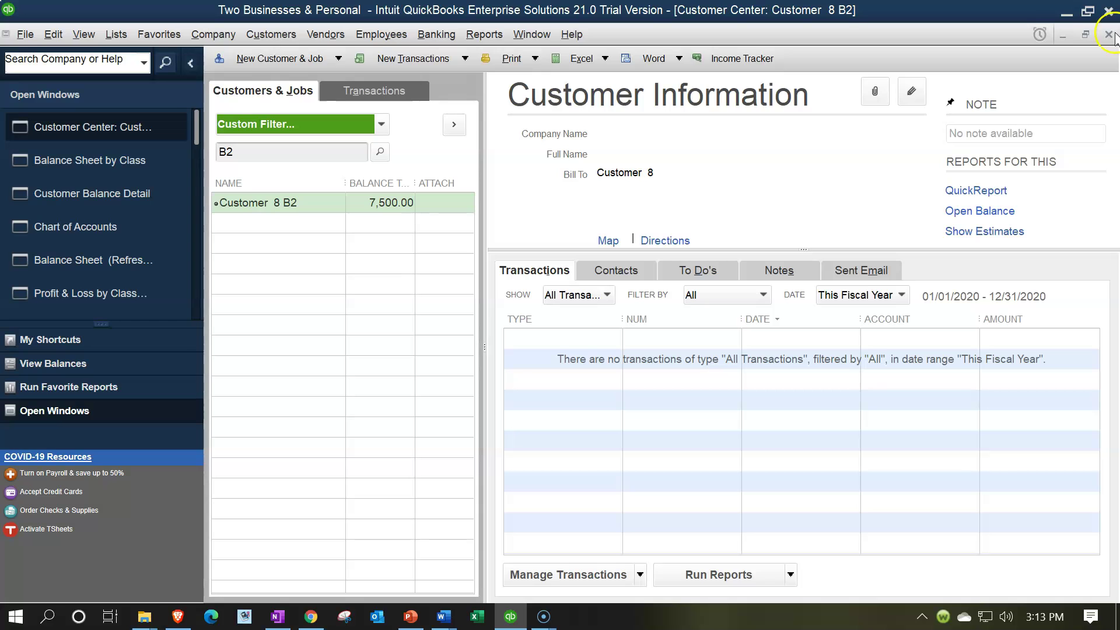
Step: Close the Customer Center and start a new invoice for Customer 8 B2
left_click(1108, 34)
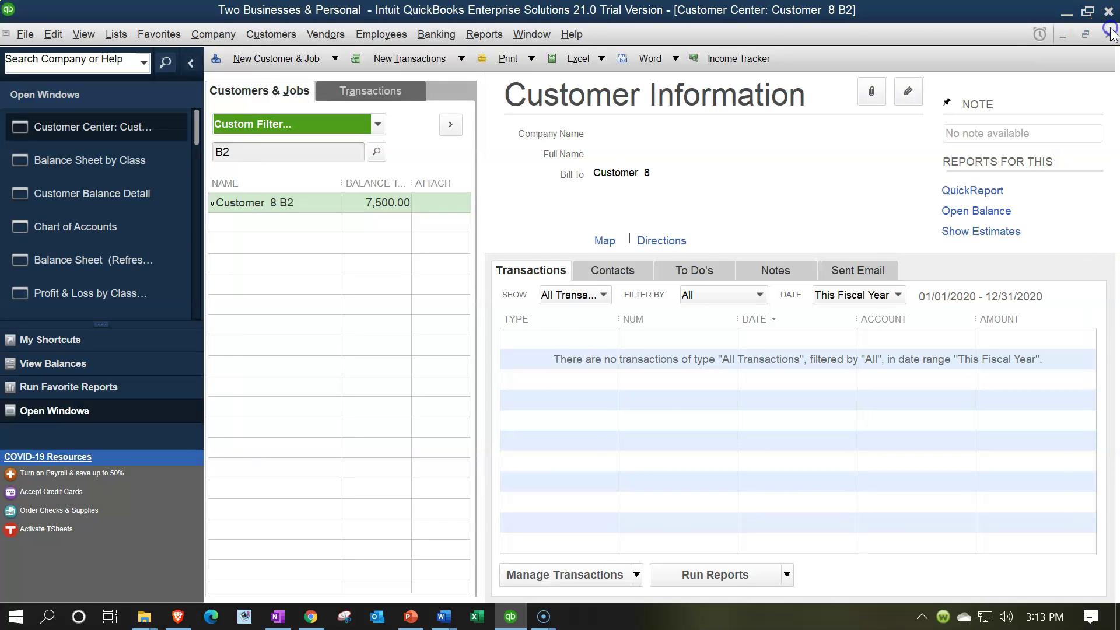
left_click(78, 291)
left_click(394, 347)
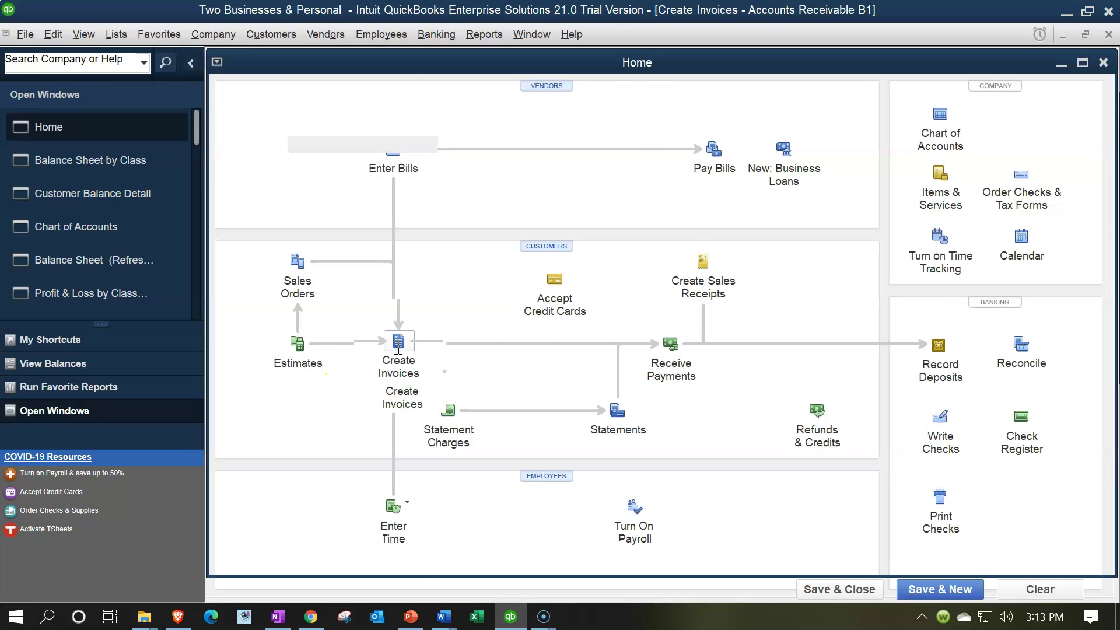
type("Customer ")
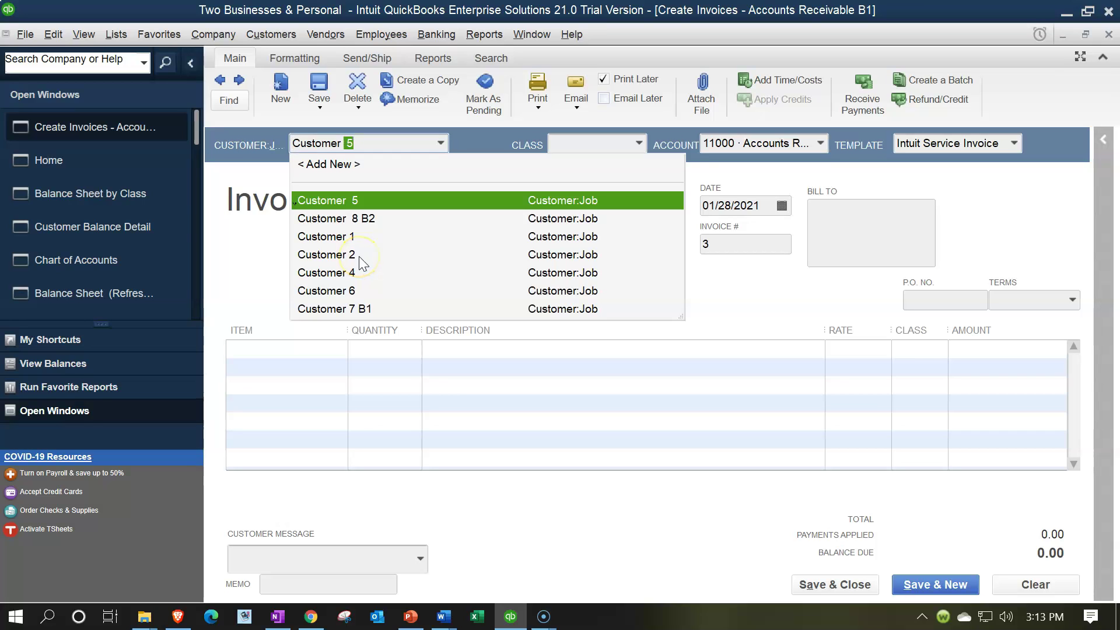
type("8 B2")
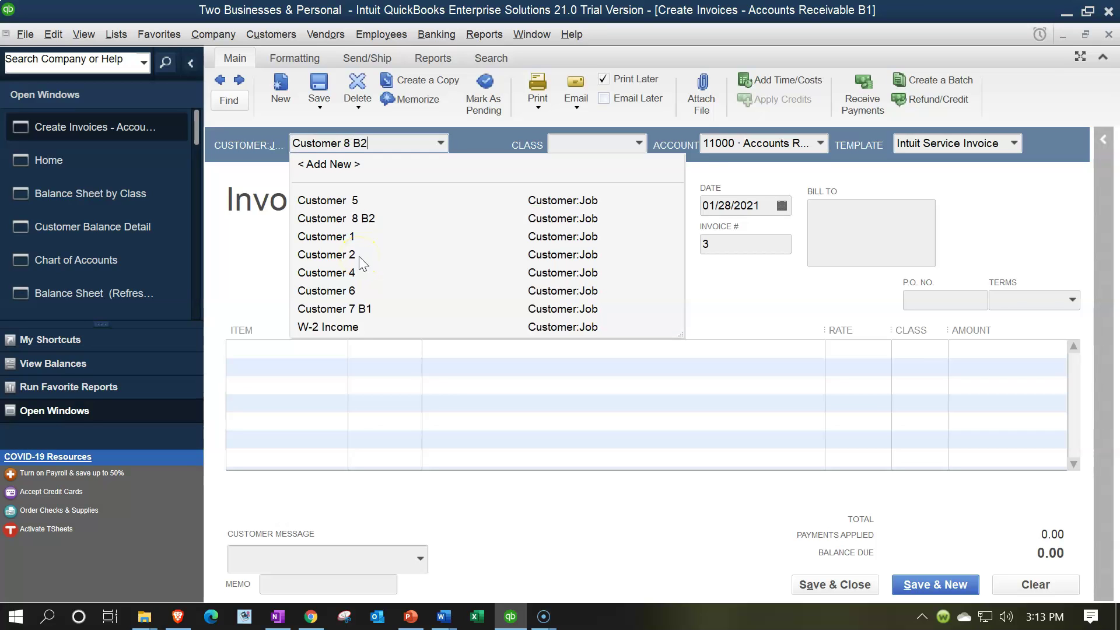
key("Tab")
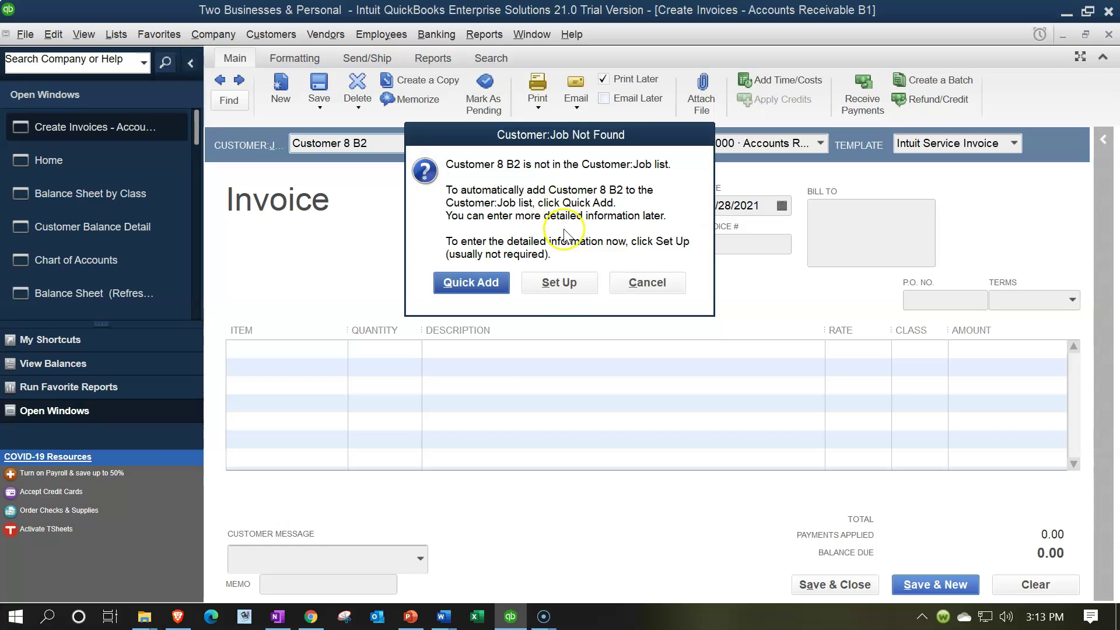
Step: Set up the new customer Customer 8 B2 with Customer 8 as the bill-to name and B2 in the Business custom field
left_click(558, 284)
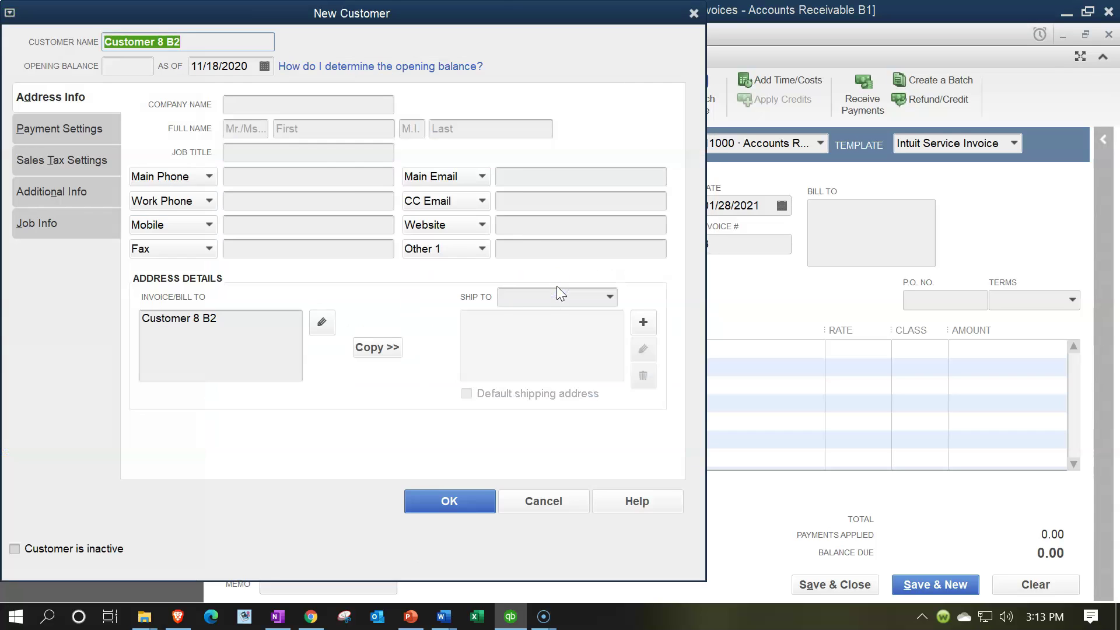
left_click(234, 324)
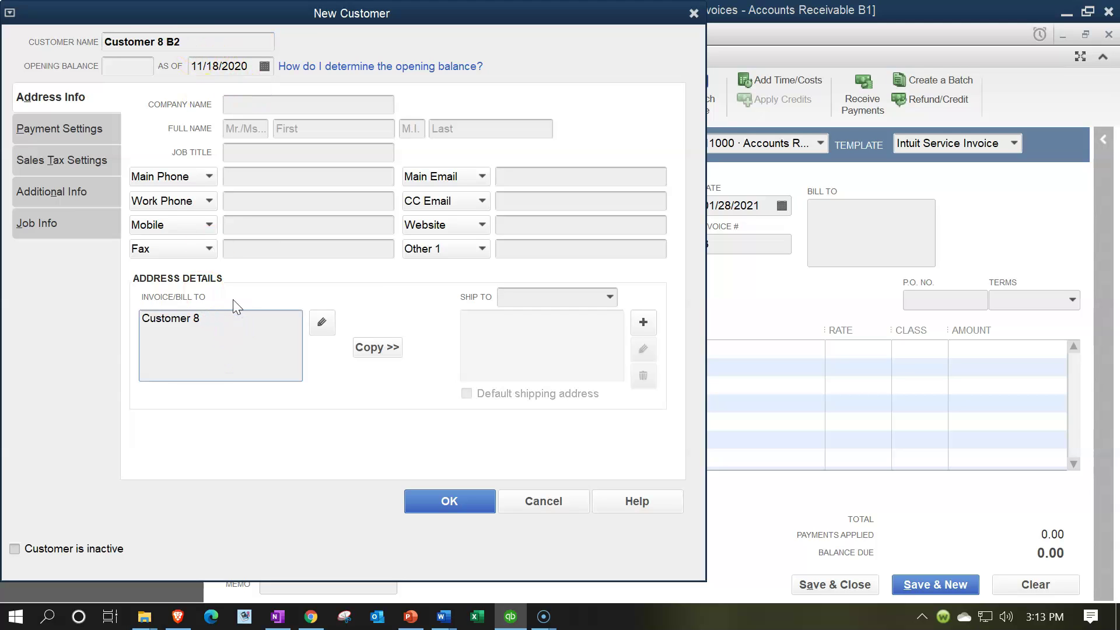
left_click(246, 331)
left_click(34, 191)
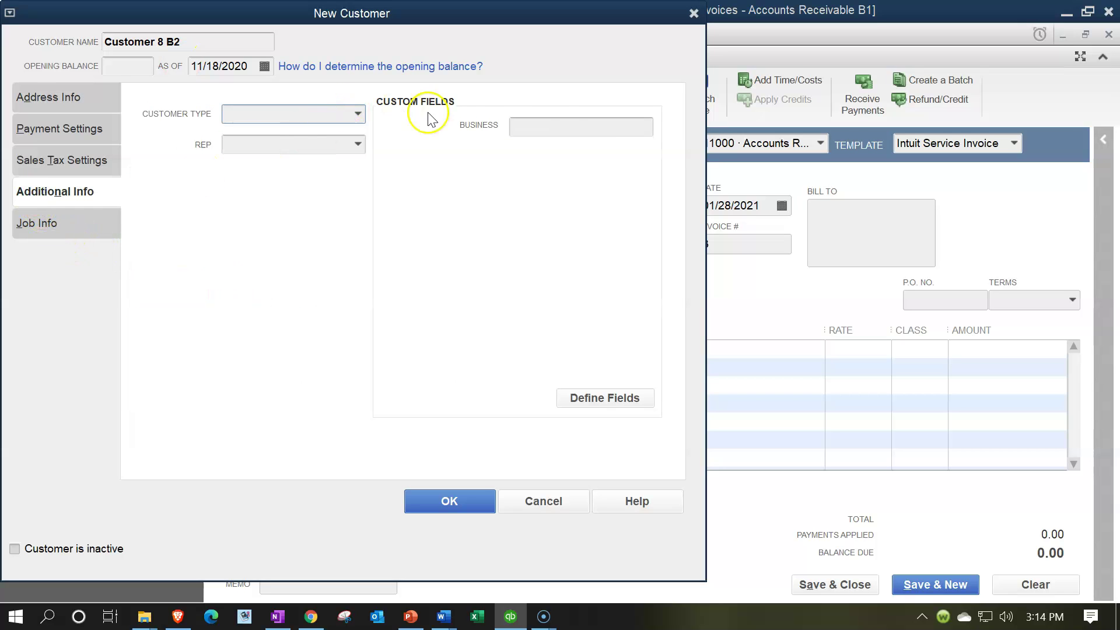
left_click(564, 129)
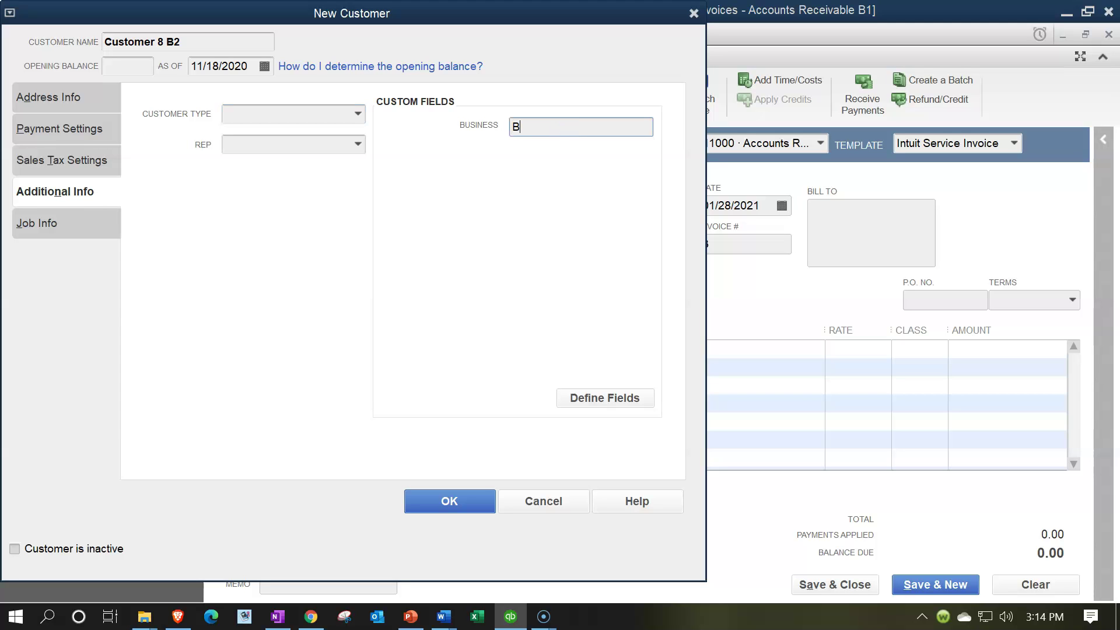
key("Tab")
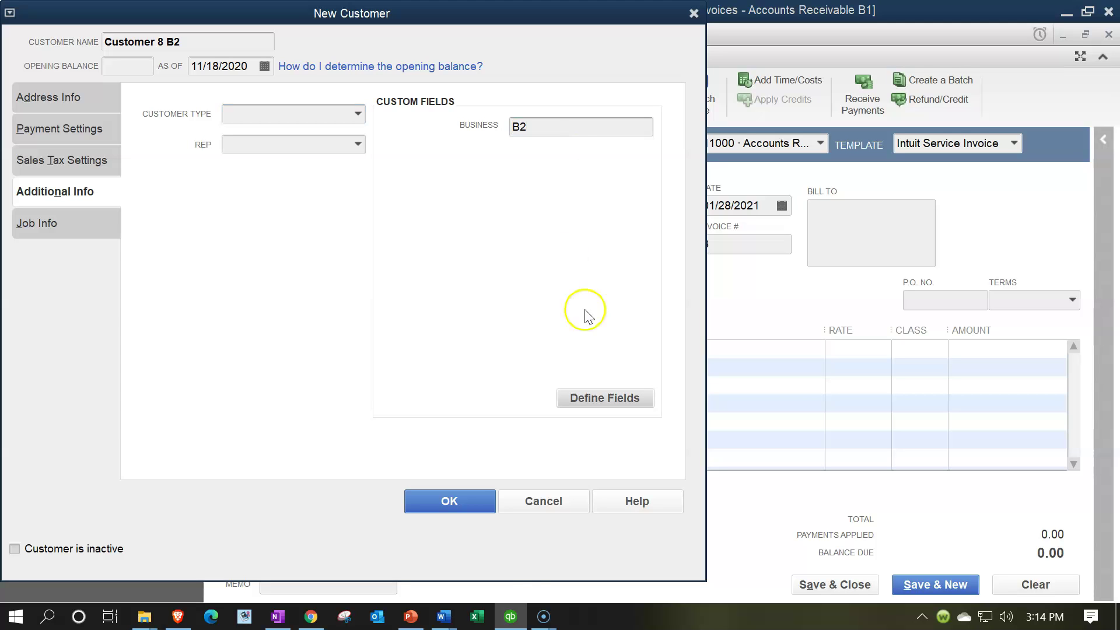
left_click(446, 506)
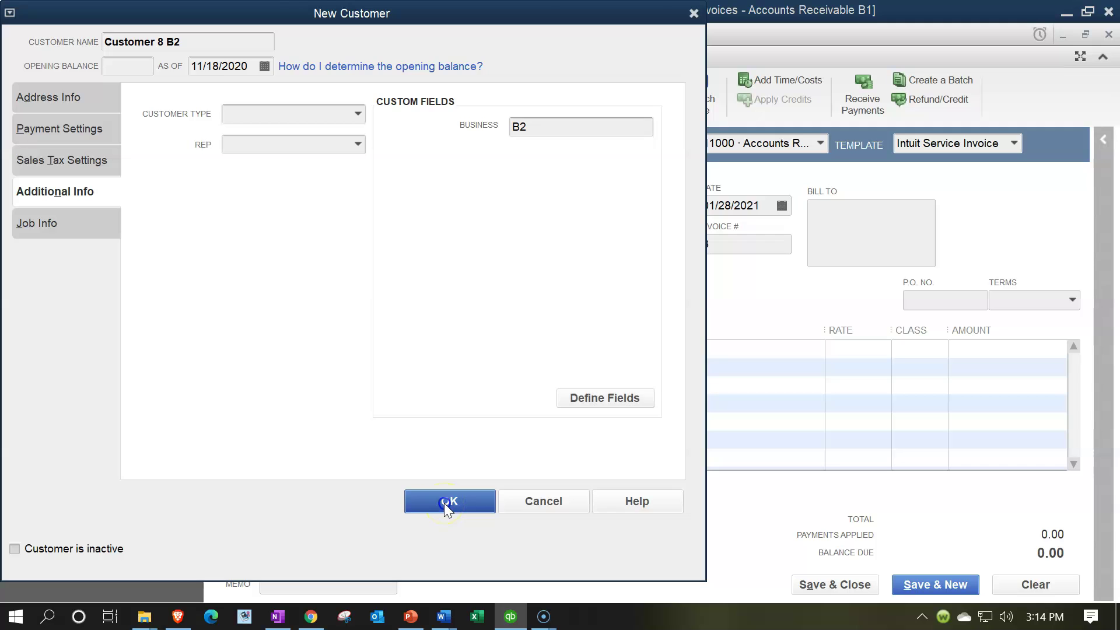
Step: Add Item 3 B2 to the invoice's first line at a rate of 14,000
left_click(273, 348)
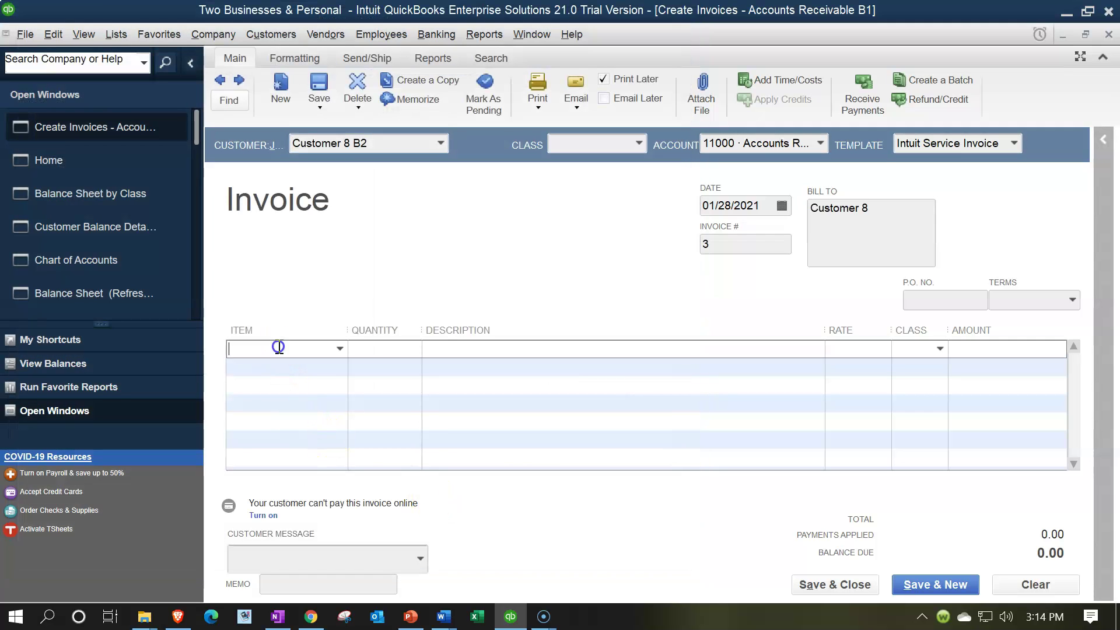
type("Item  3 B2")
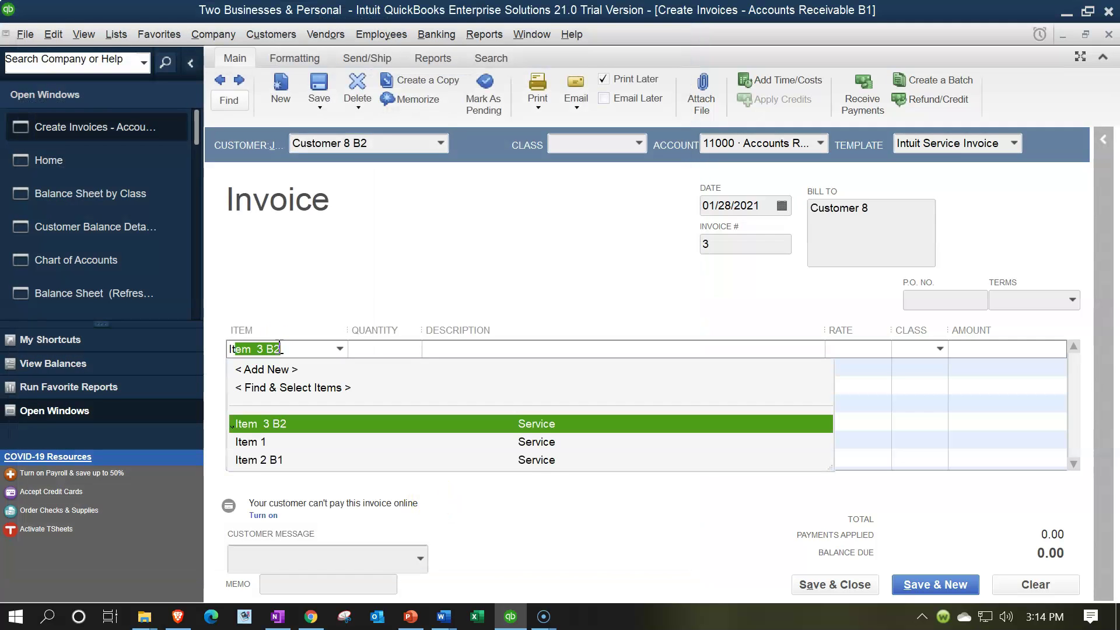
key("Tab")
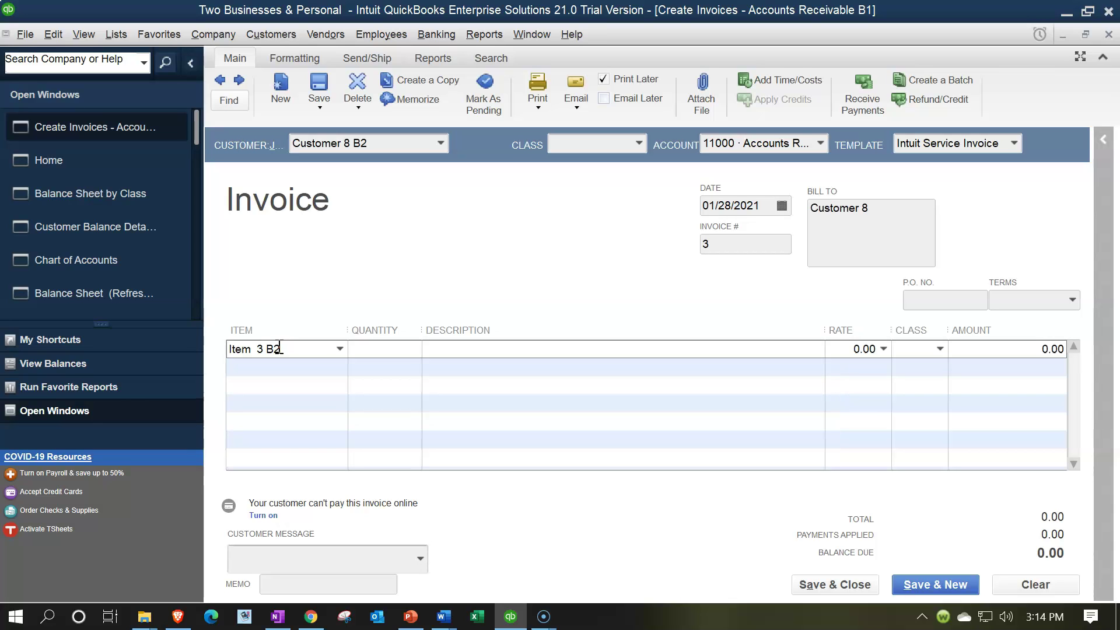
key("Tab")
key("Tab")
type("14,000")
key("Tab")
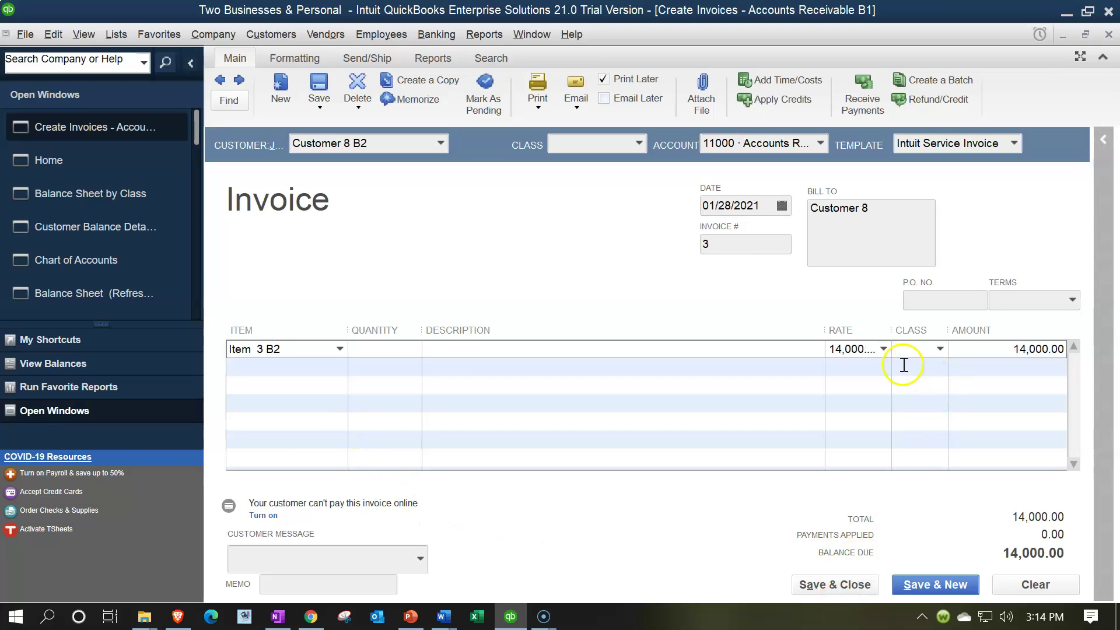
left_click(941, 354)
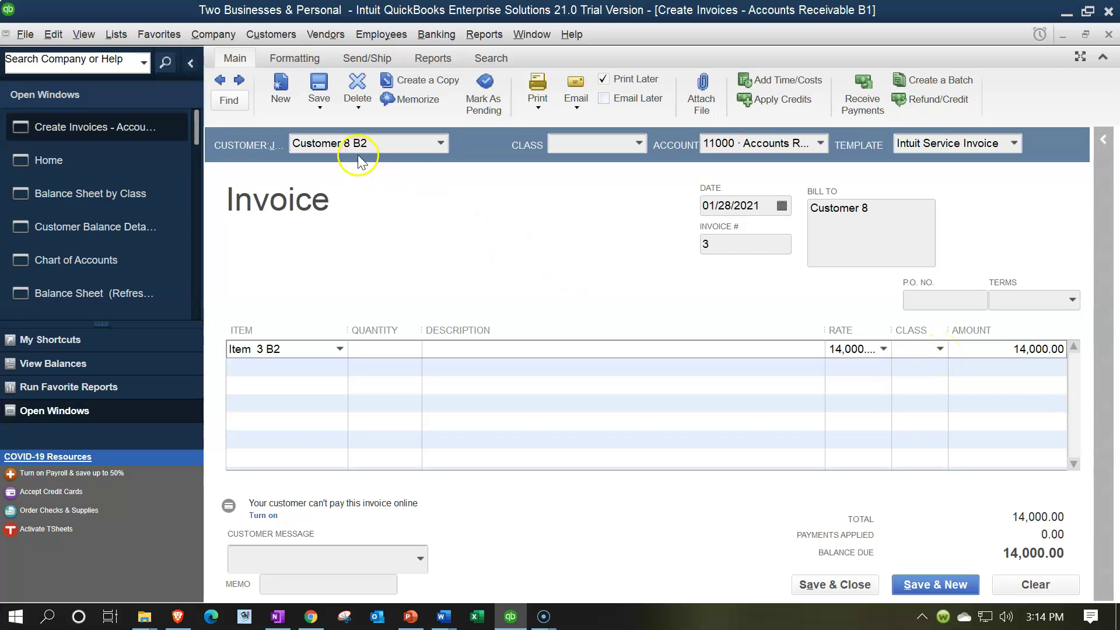
Step: Set the invoice's receivable account to 12000 Accounts Receivable B2
left_click(821, 144)
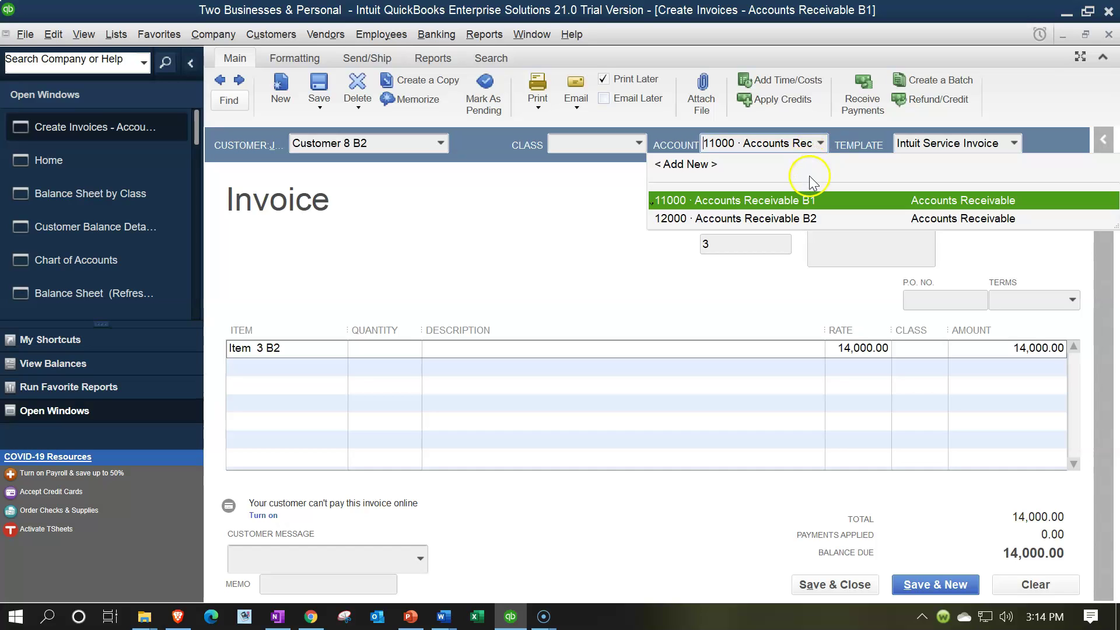
left_click(810, 220)
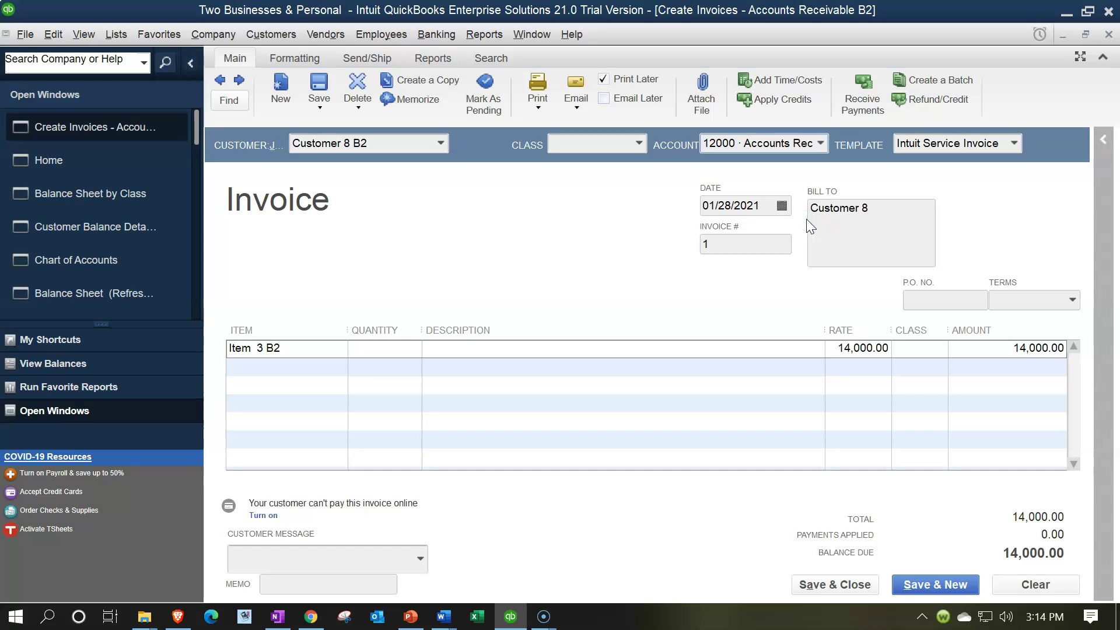
left_click(622, 237)
Step: Assign class B2 to the invoice's item line, then save and close the invoice, accepting its future date
left_click(925, 351)
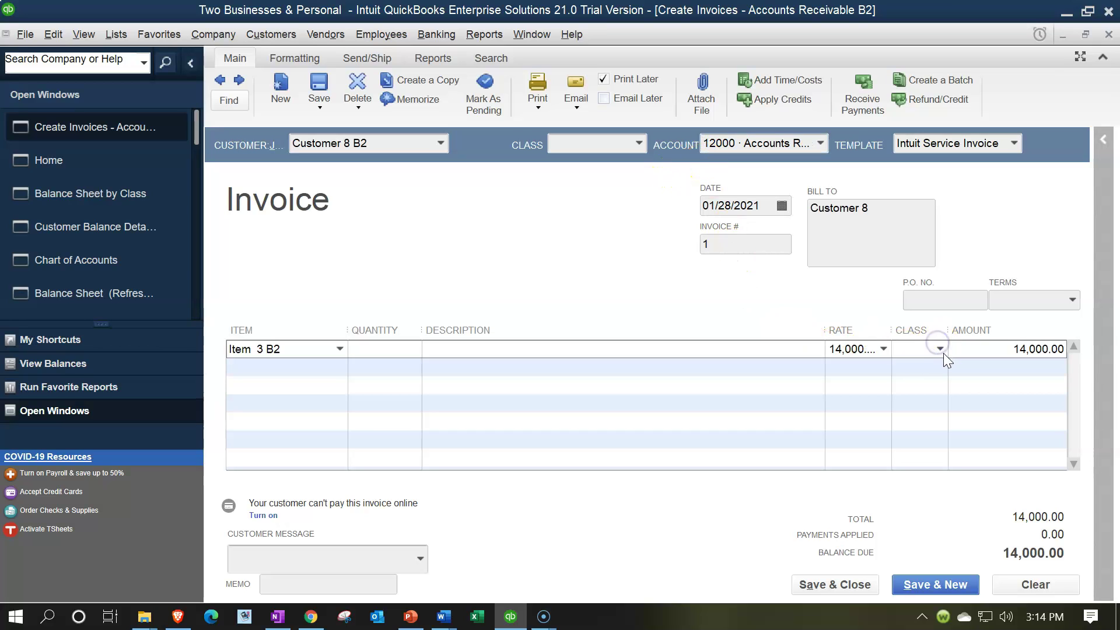
left_click(941, 348)
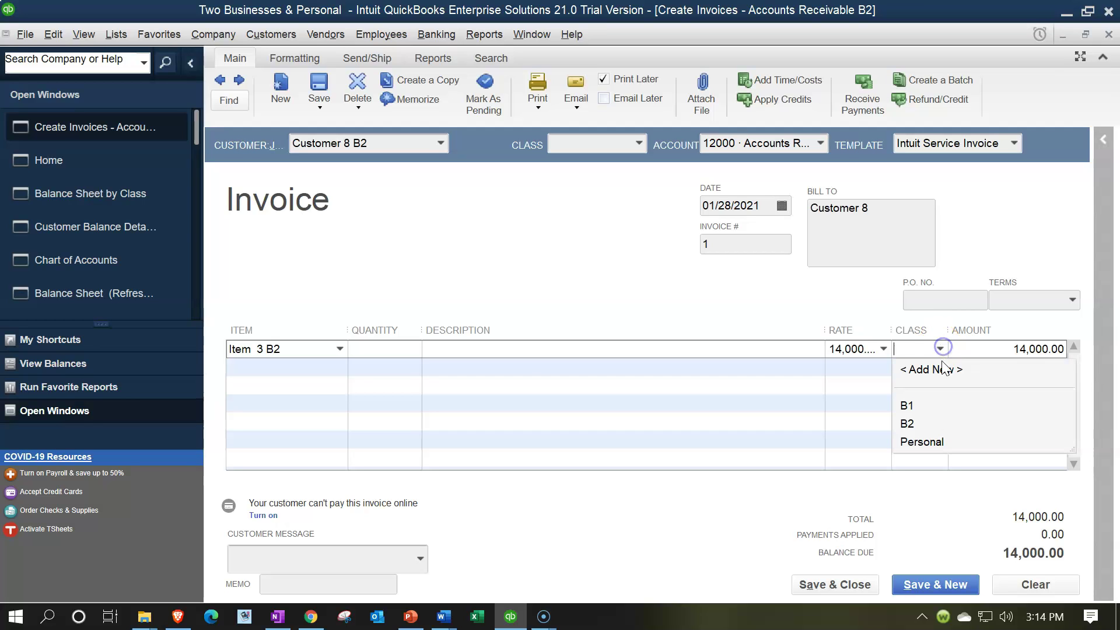
left_click(909, 424)
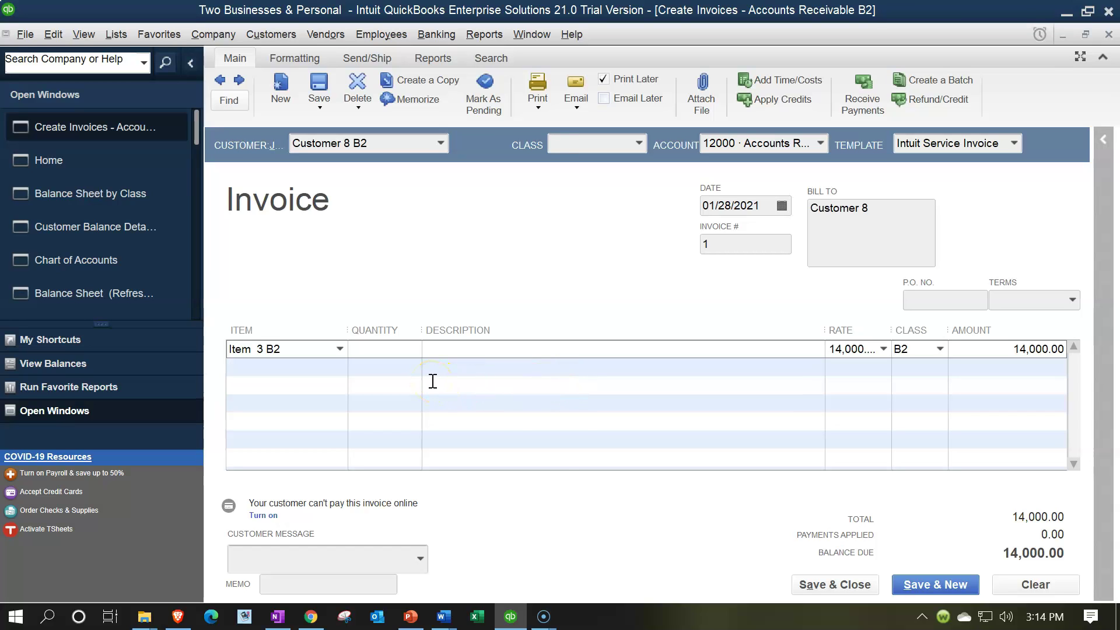
left_click(833, 584)
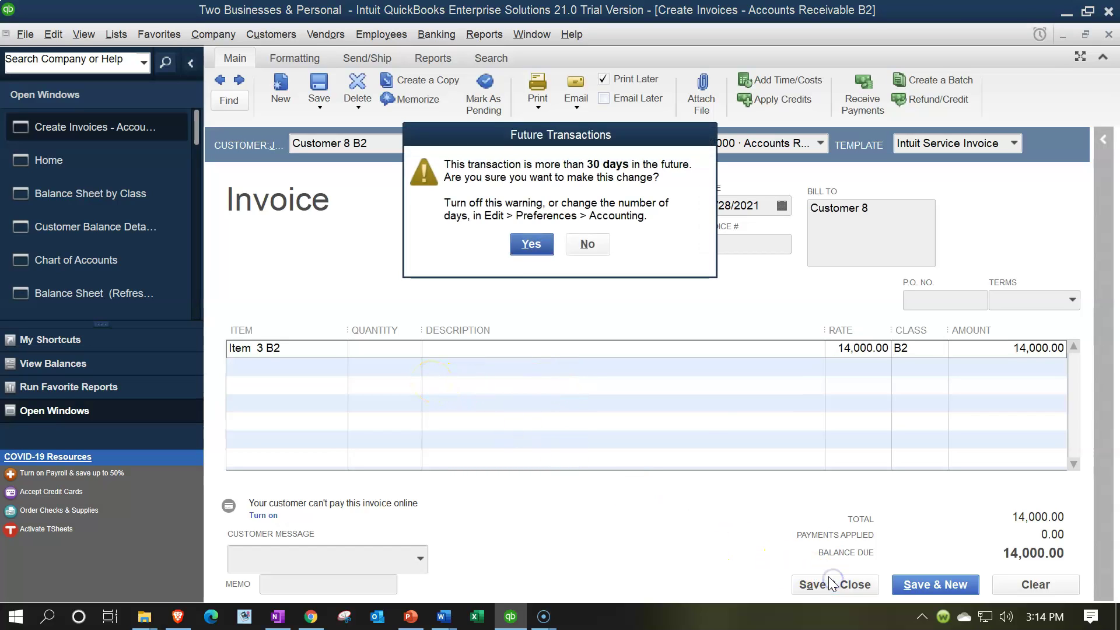
left_click(529, 243)
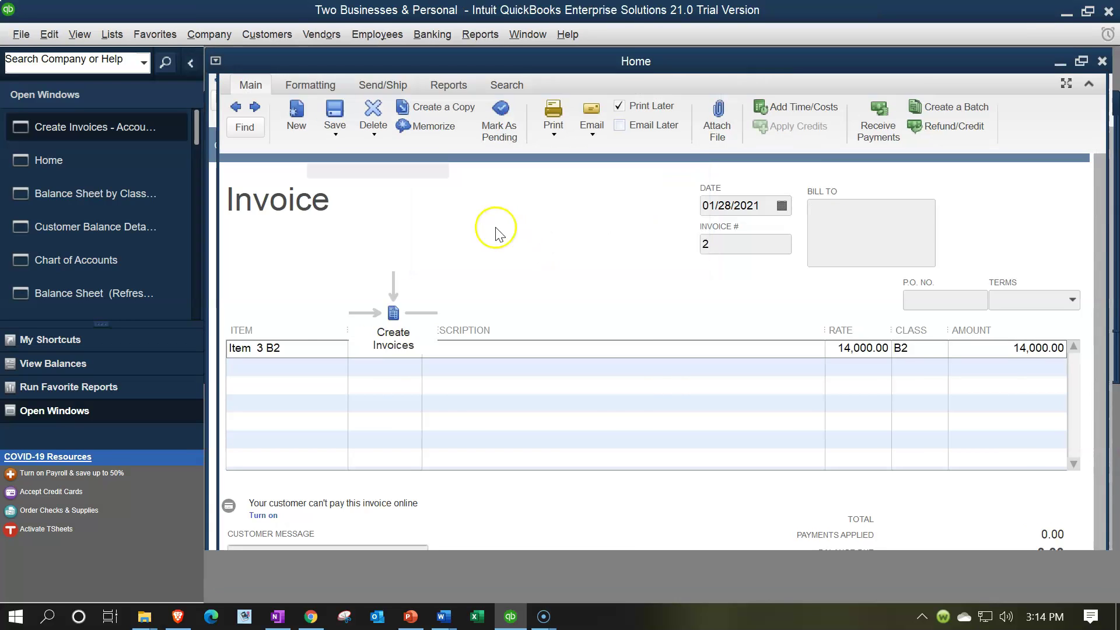
Step: Start a new invoice for Customer 8 B2, keeping 12000 Accounts Receivable B2 as its receivable account
left_click(402, 350)
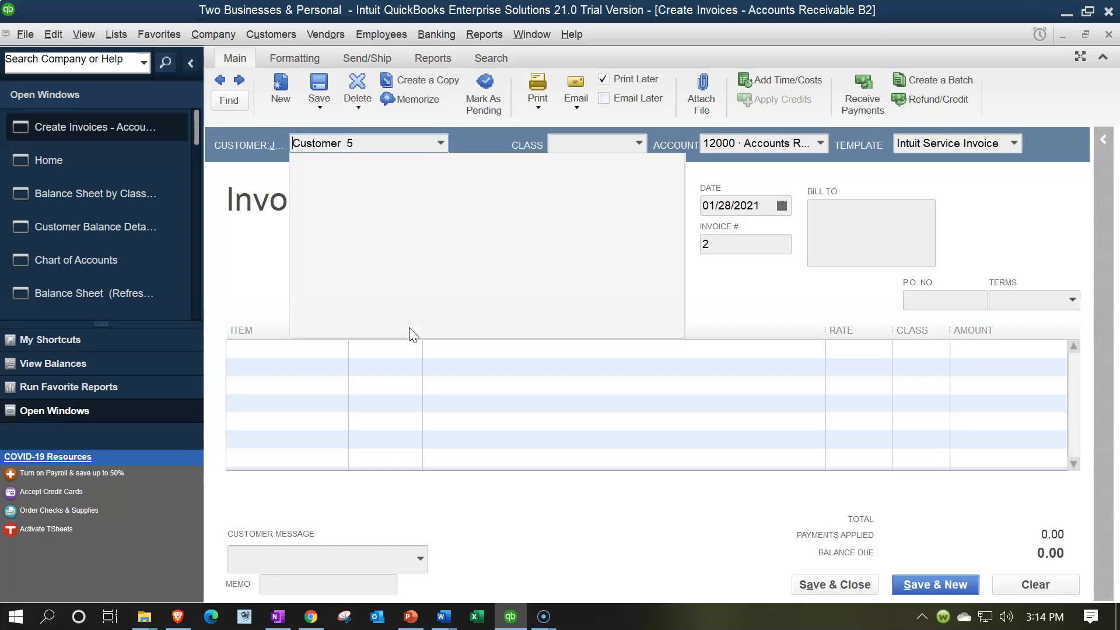
type("Cus")
key("Down")
key("Down")
key("Down")
key("Down")
key("Down")
key("Down")
key("Down")
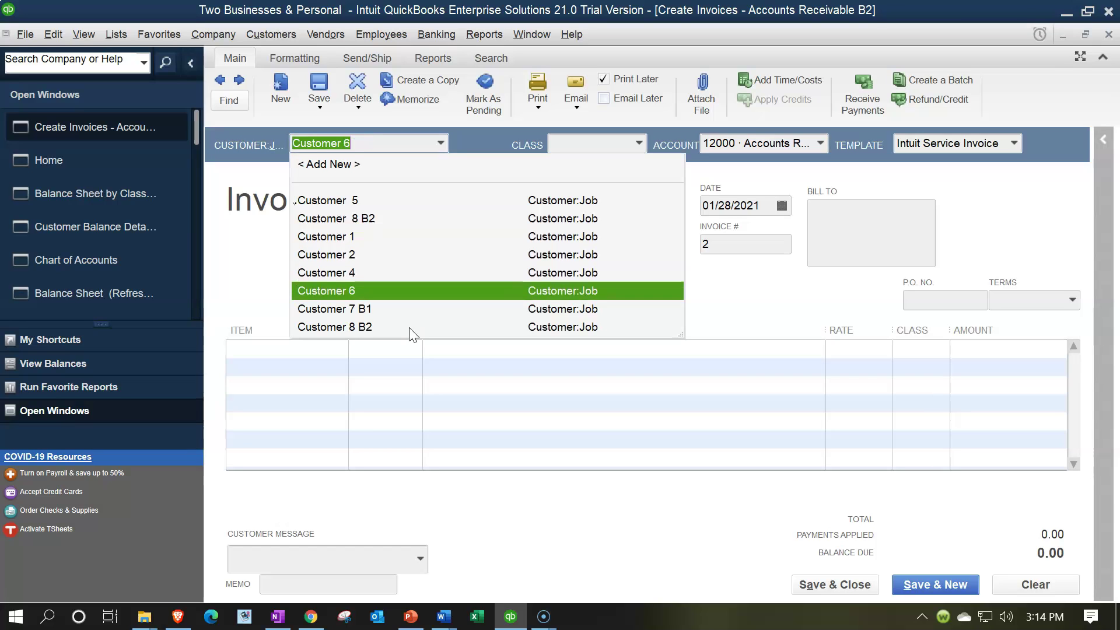
left_click(408, 328)
key("Tab")
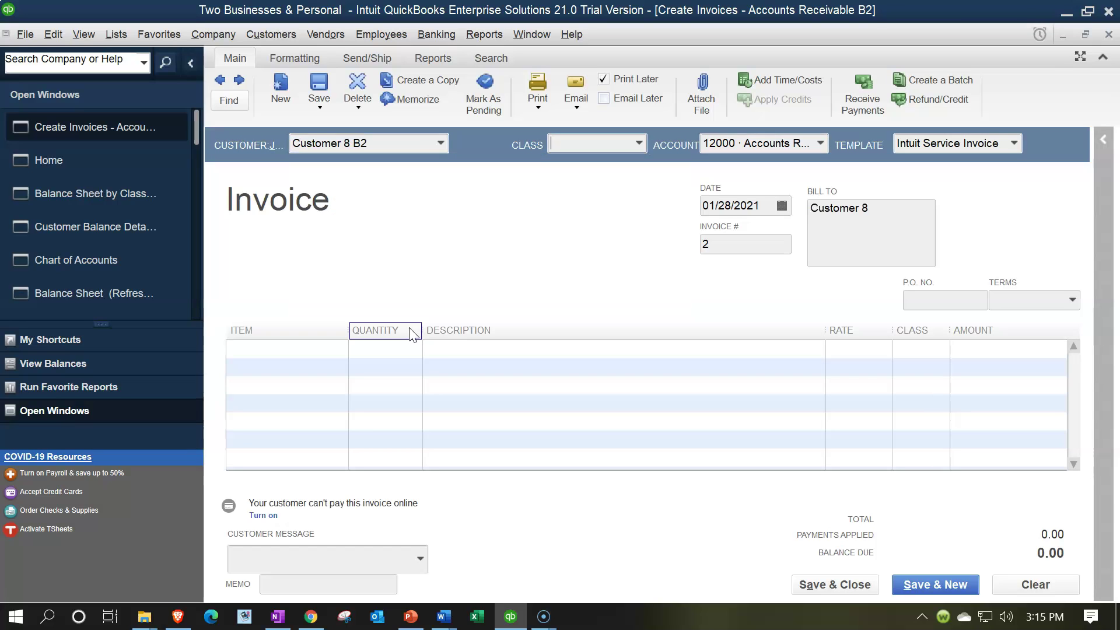
key("Tab")
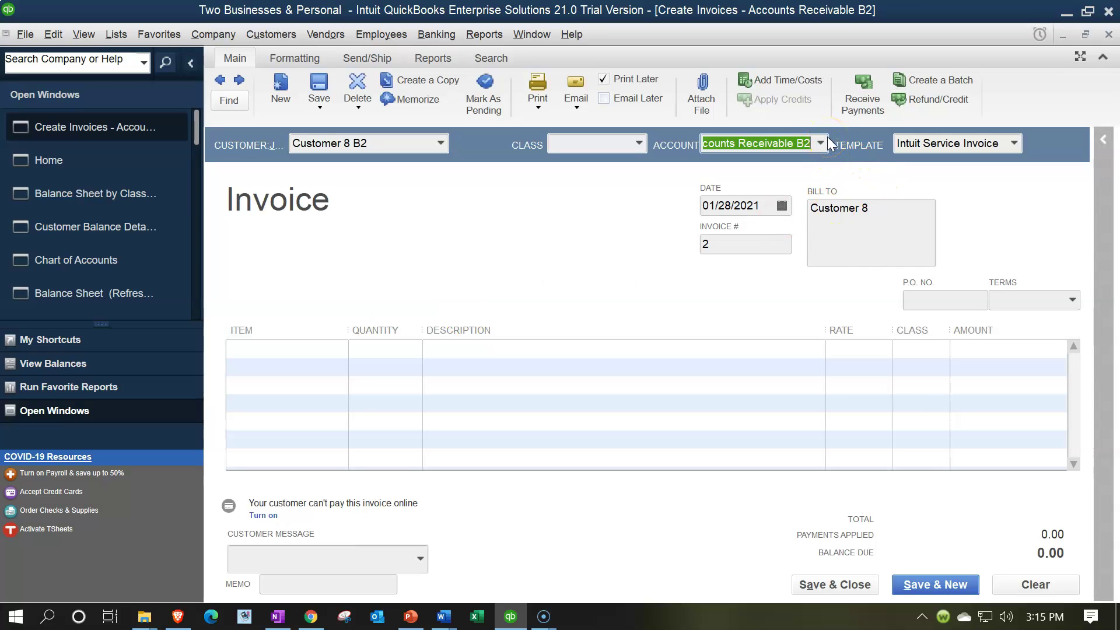
key("Tab")
key("Tab")
key("Tab")
key("Tab")
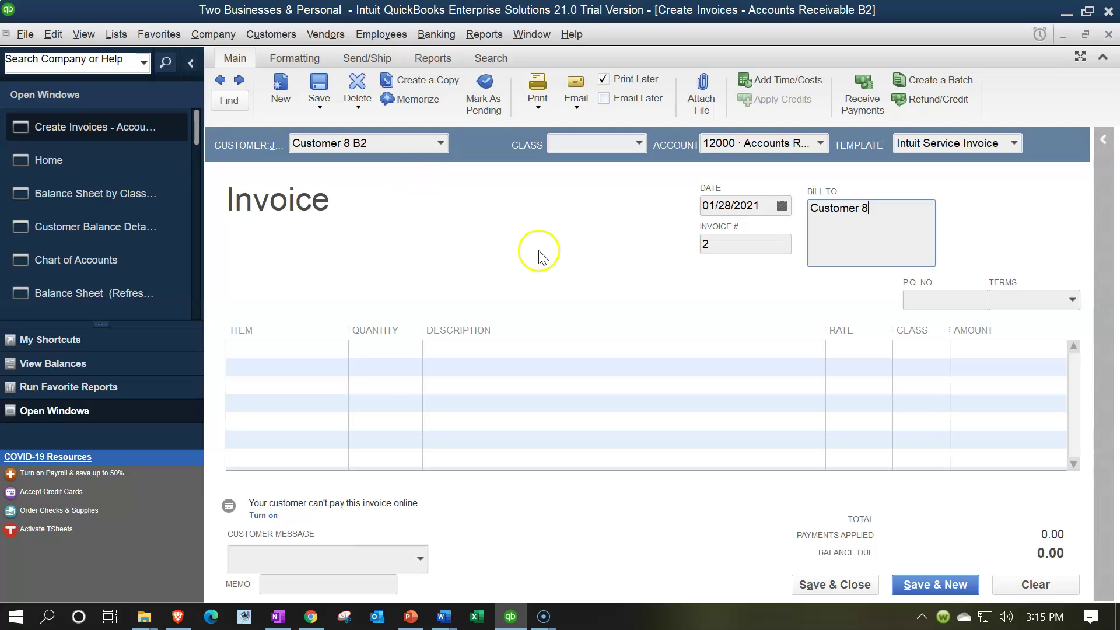
Step: Add Item 3 B2 to the invoice's first line at a rate of 5,000, leaving the class blank
left_click(298, 349)
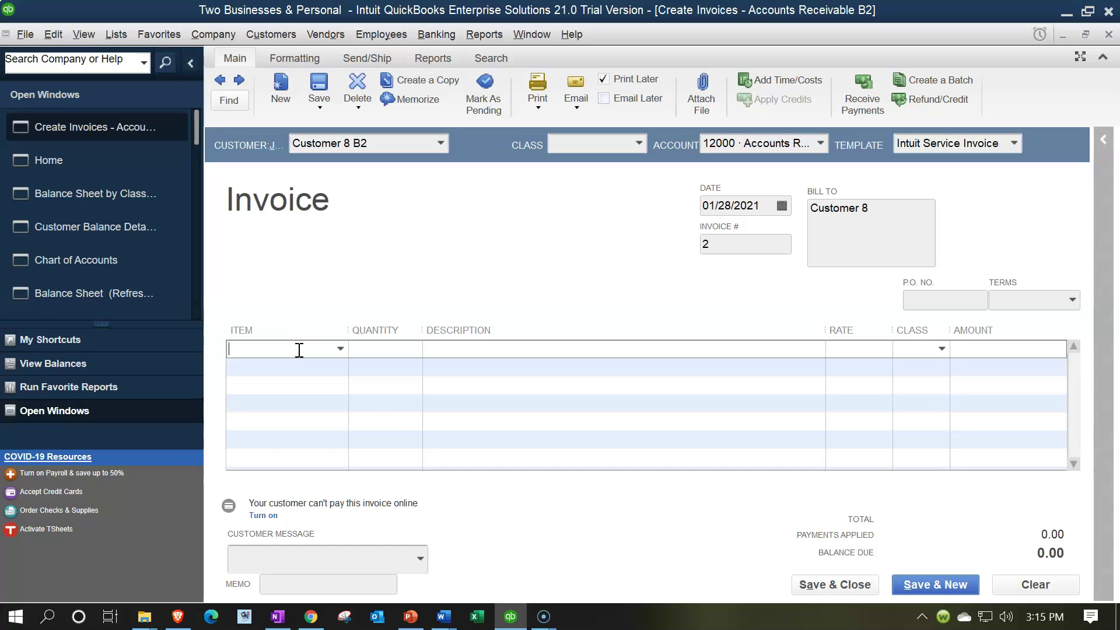
type("Item  3 B2")
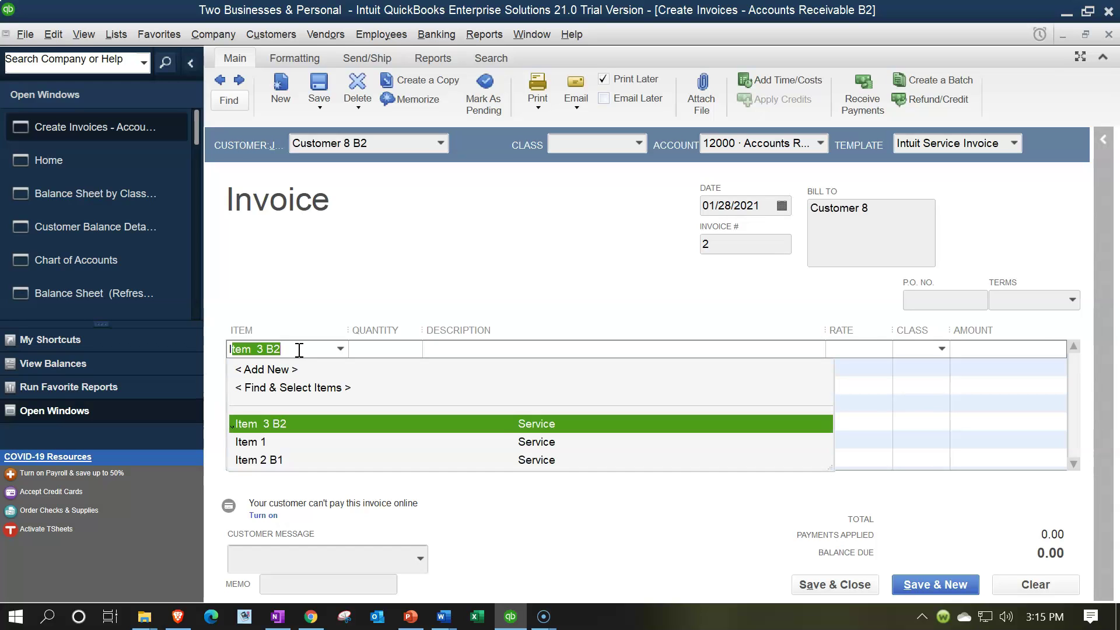
key("Tab")
key("Tab")
key("Tab")
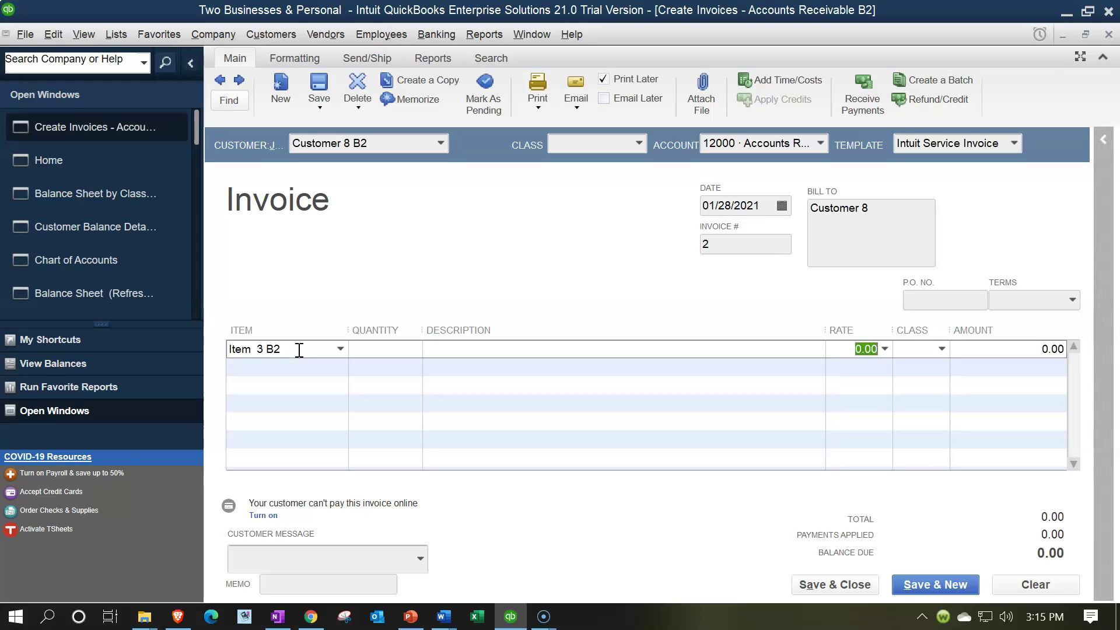
type("5000")
key("Tab")
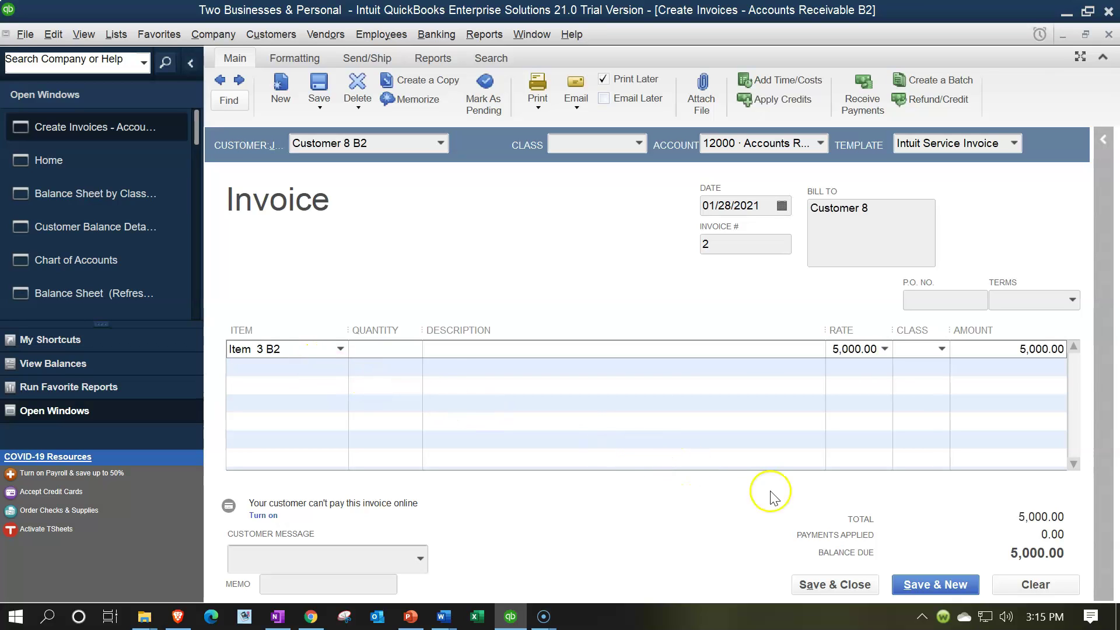
Step: Save the invoice without a class and start a new one, accepting the future date and keeping the duplicate invoice number
left_click(908, 586)
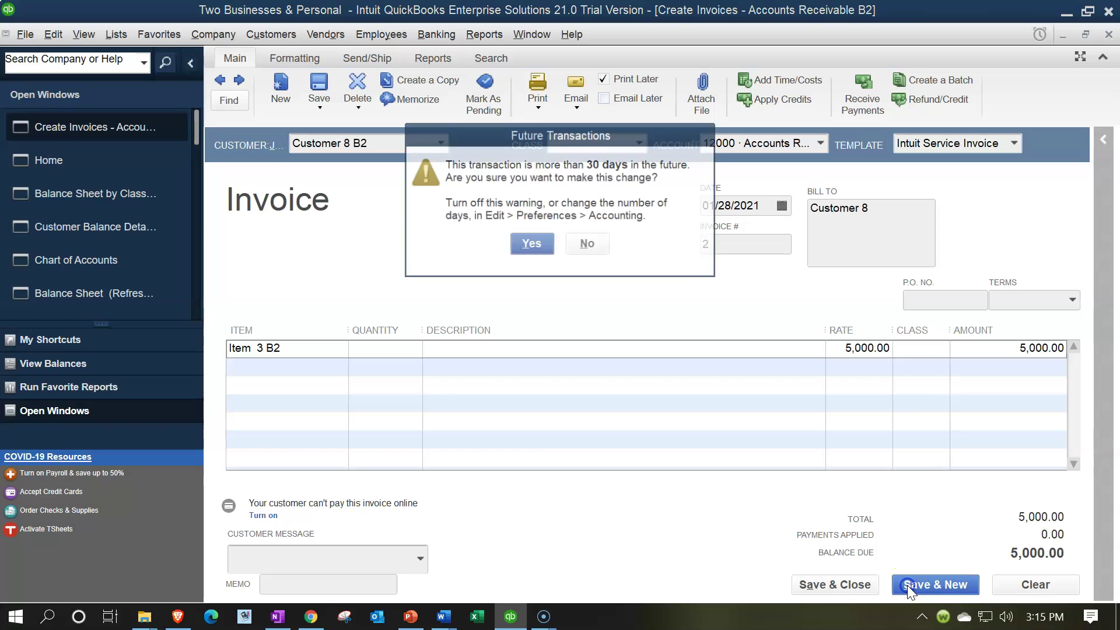
left_click(530, 244)
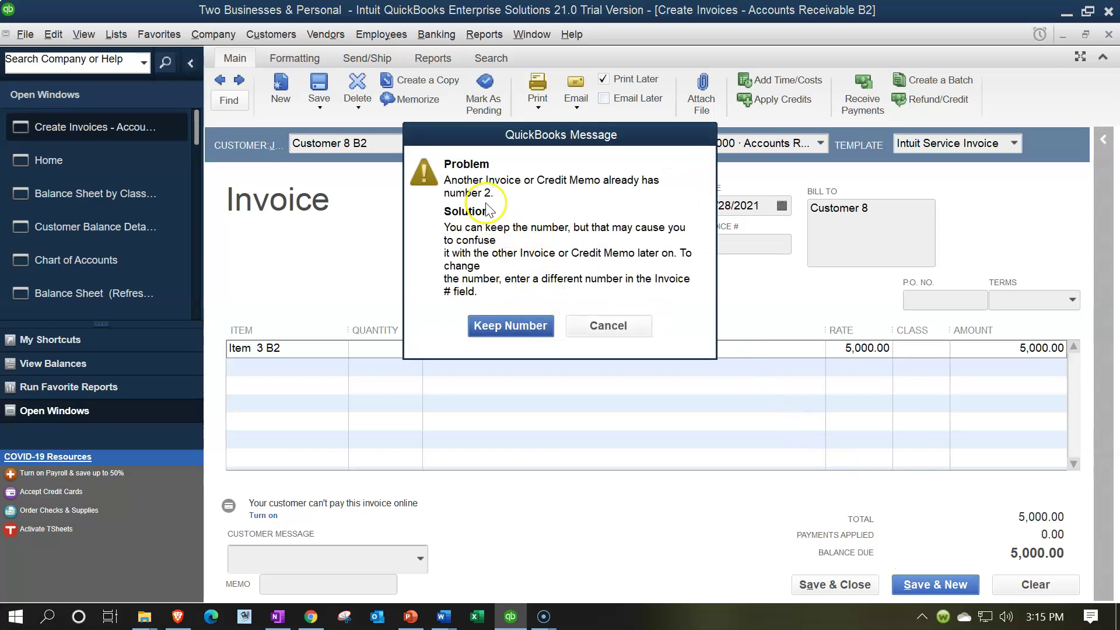
left_click(527, 325)
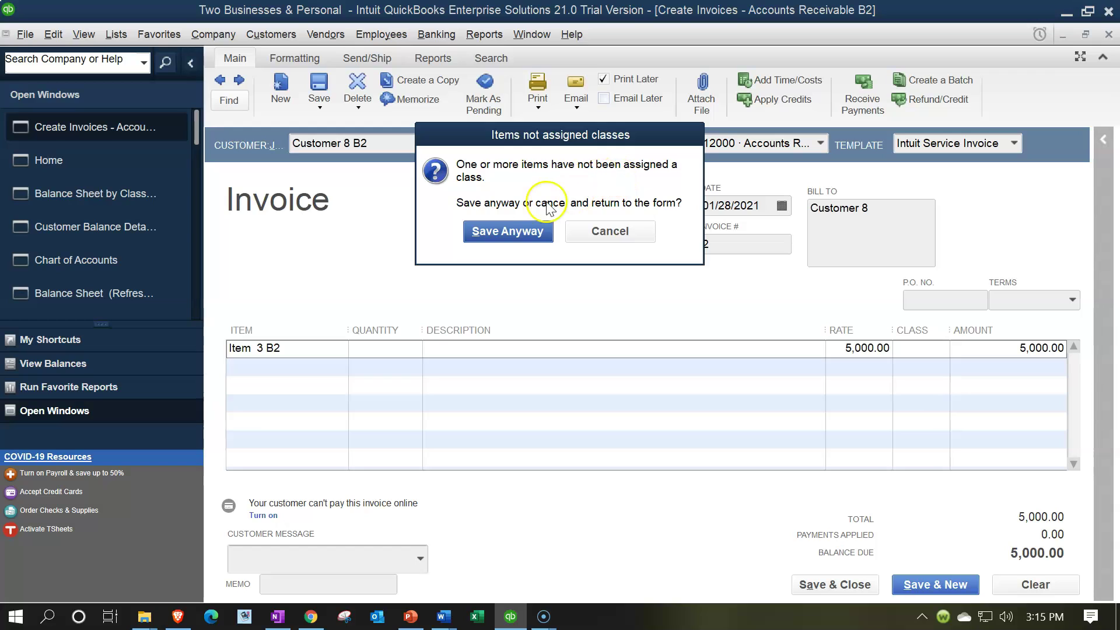
left_click(524, 231)
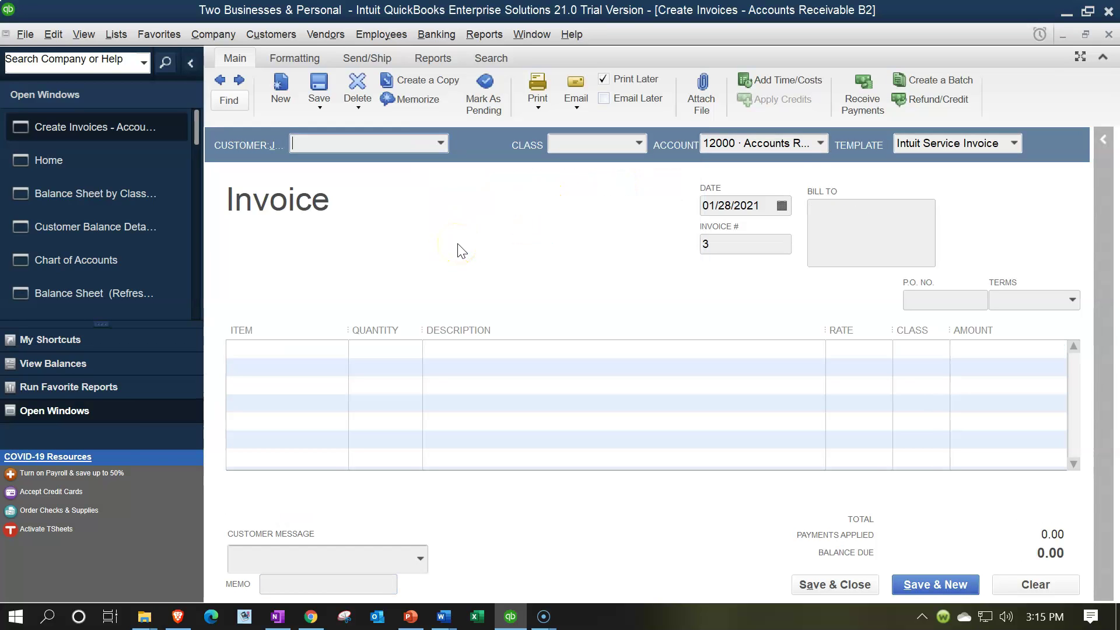
Step: Select Customer 7 B1 on the new invoice and set its receivable account to 11000 Accounts Receivable B1
type("C")
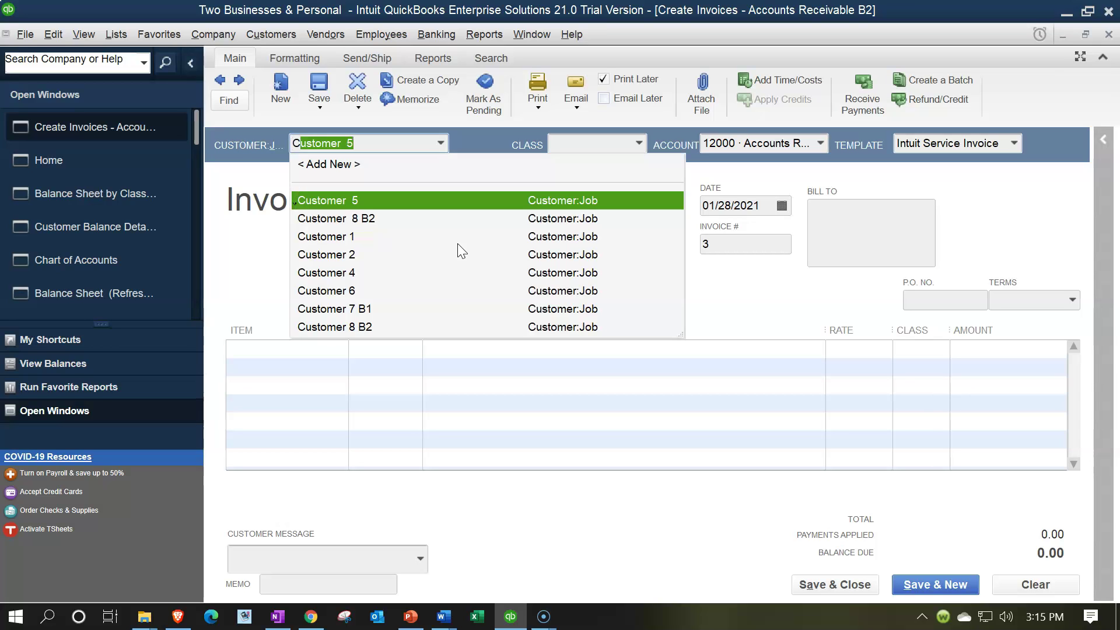
type("ustomer")
key("Down")
key("Down")
key("Down")
key("Down")
key("Down")
key("Down")
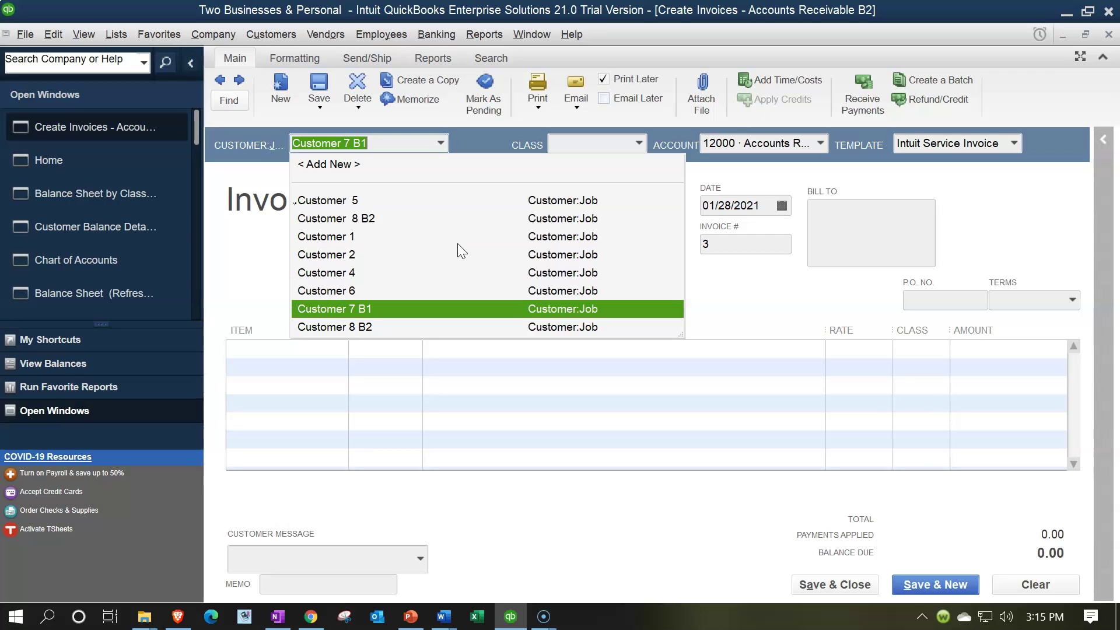
key("Tab")
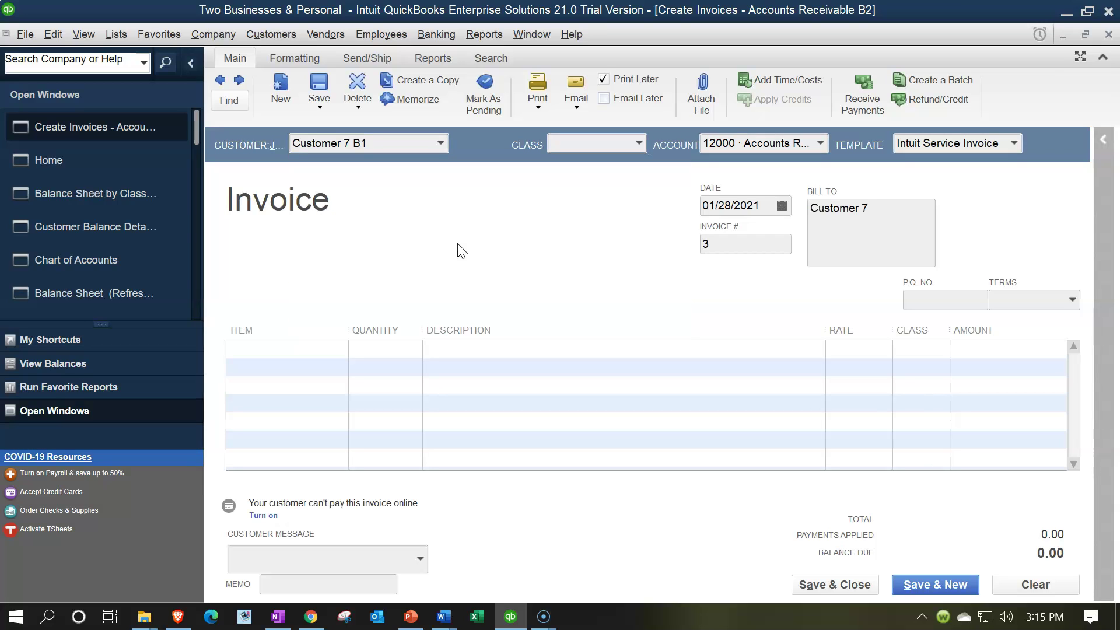
key("Tab")
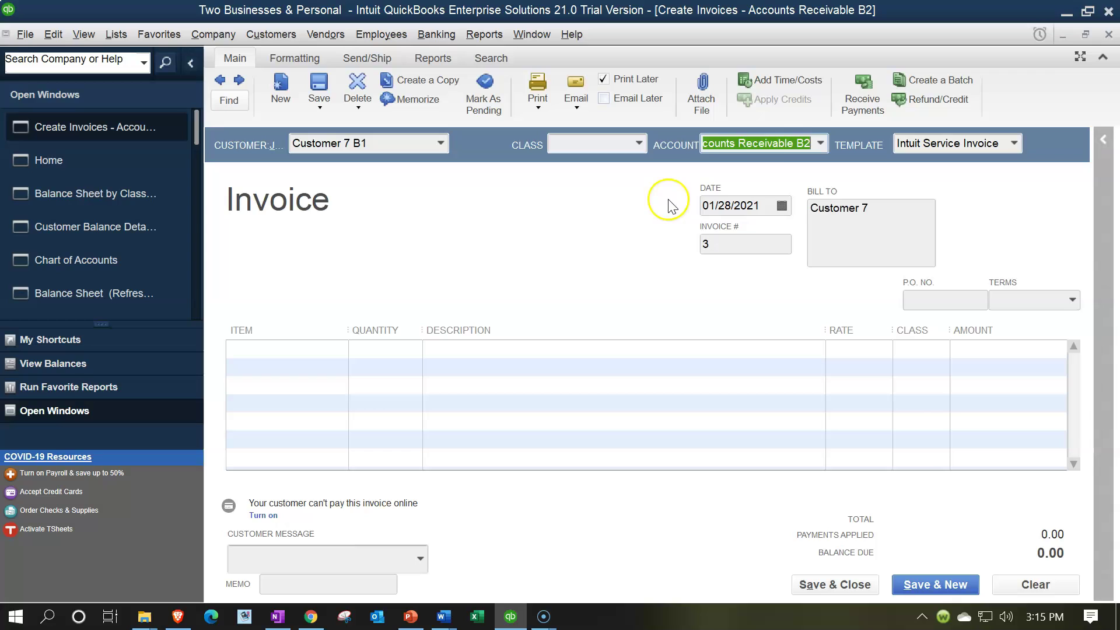
left_click(821, 146)
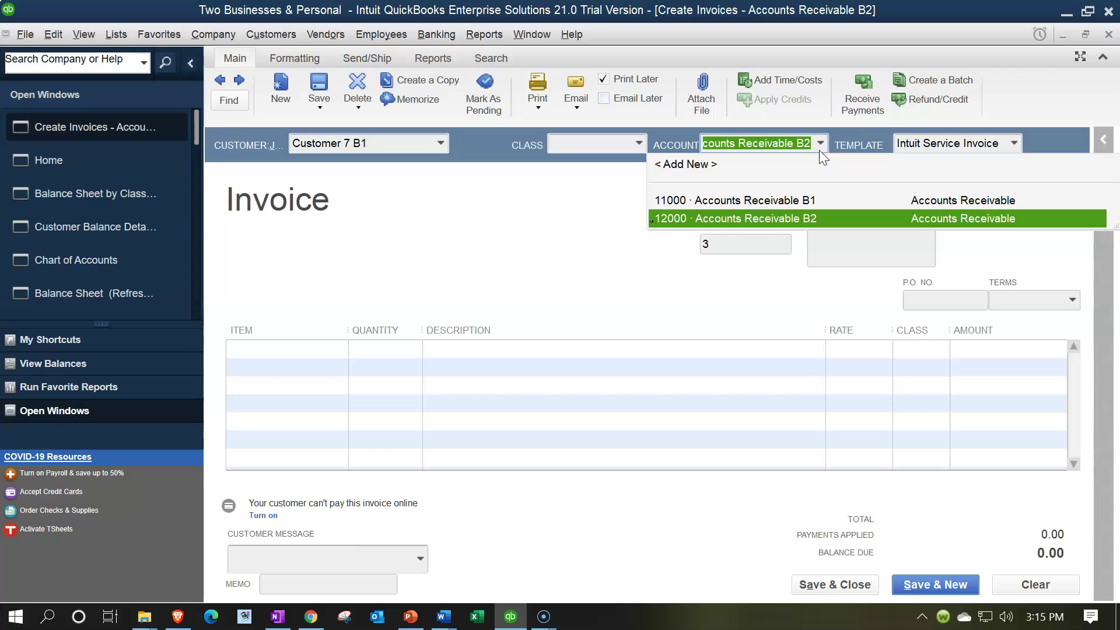
left_click(765, 198)
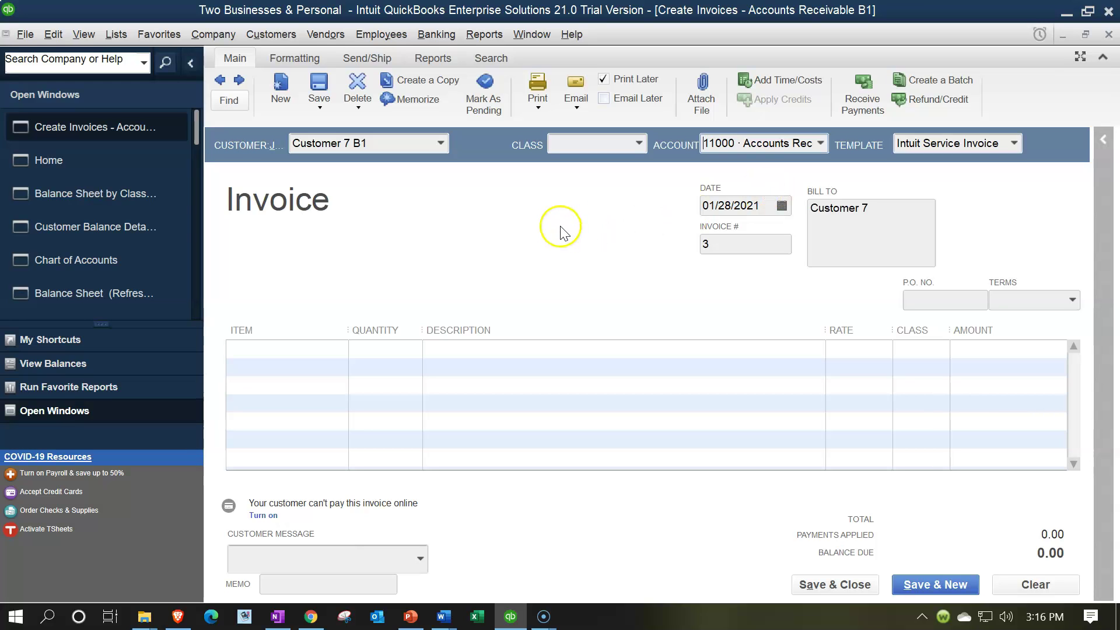
Step: Add Item 2 B1 to the invoice's first line at a rate of 19,000, leaving the class blank
key("Tab")
key("Tab")
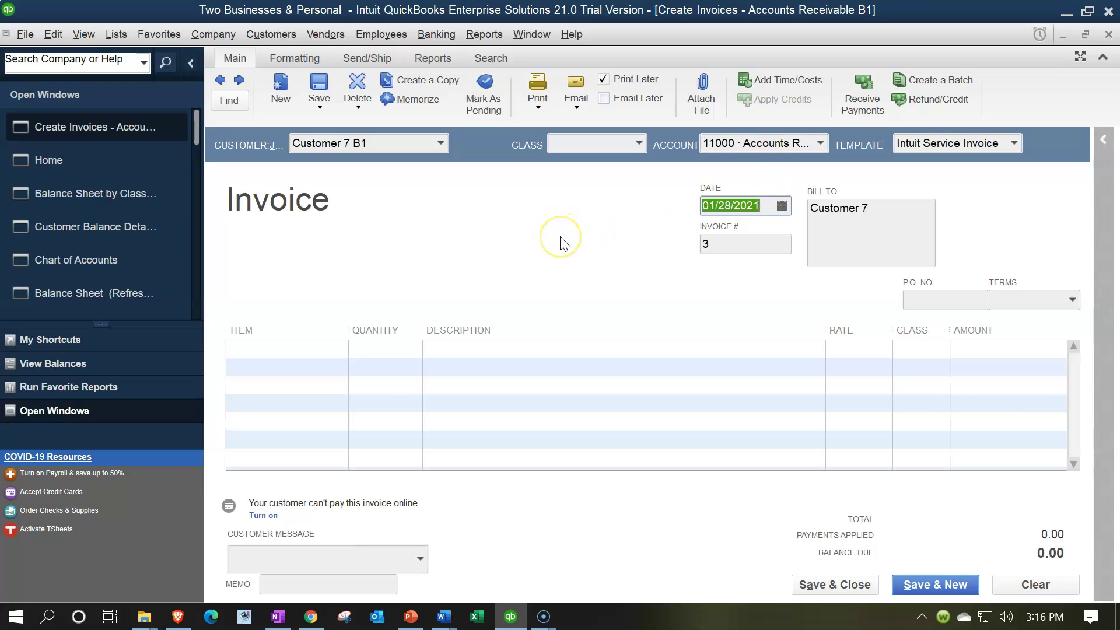
key("Tab")
key("Tab")
key("Tab")
key("Tab")
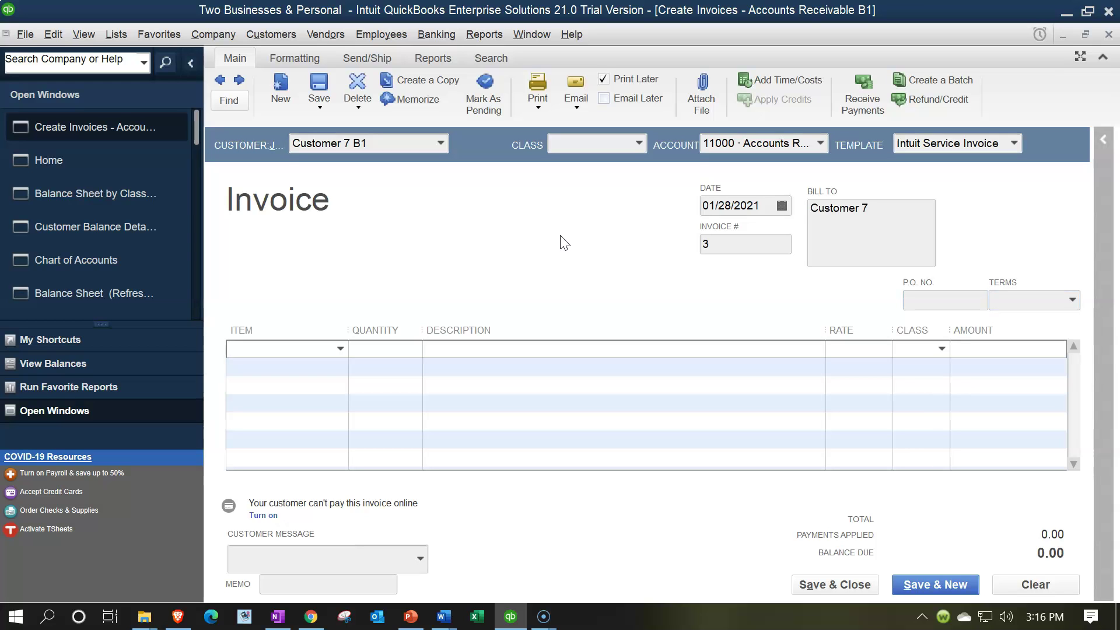
key("alt+Down")
key("Down")
key("Down")
key("Return")
key("Tab")
key("Tab")
key("Tab")
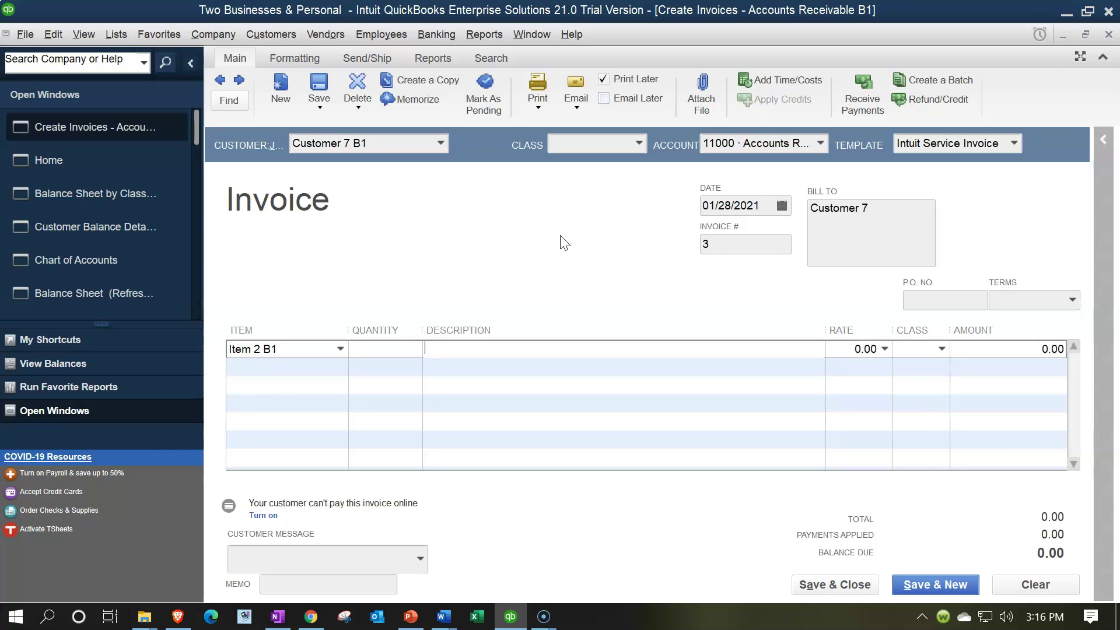
type("19000")
key("Tab")
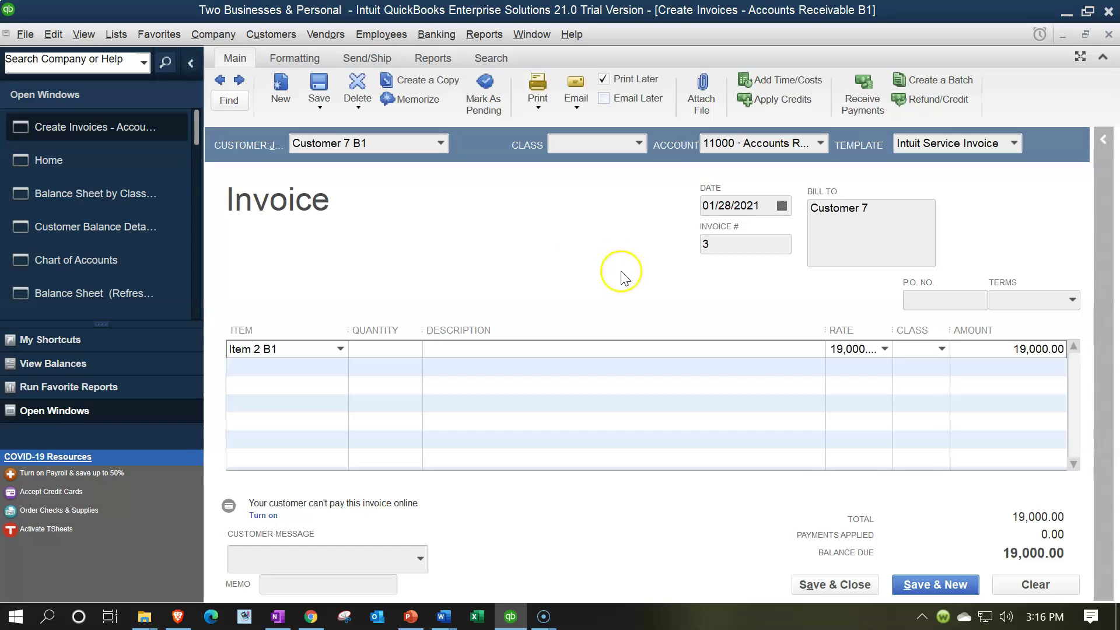
Step: Save and close the invoice, accepting its future date and the missing class
left_click(848, 587)
left_click(532, 243)
left_click(527, 236)
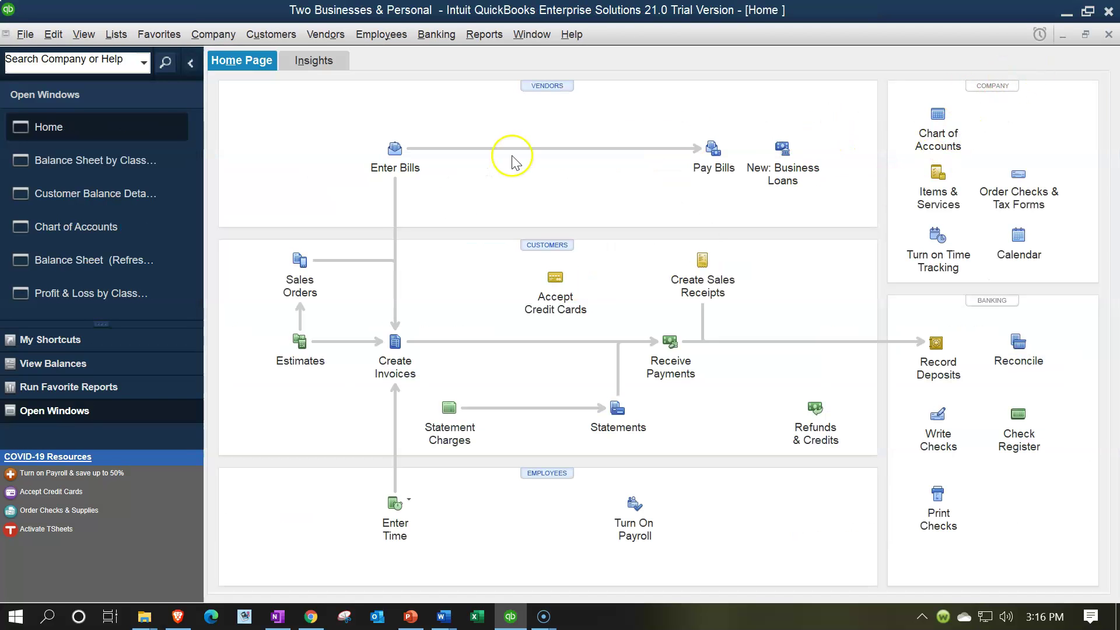
Step: In the Profit & Loss by Class report, drill into the unclassified Sales B1 amount and open its Customer 7 B1 invoice
left_click(112, 300)
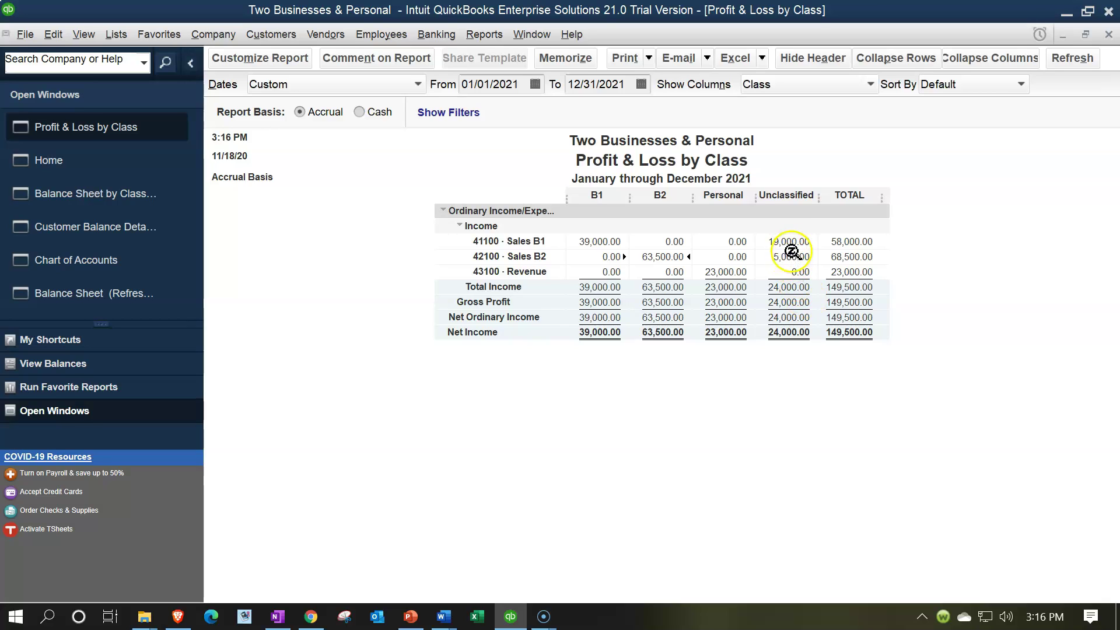
double_click(797, 243)
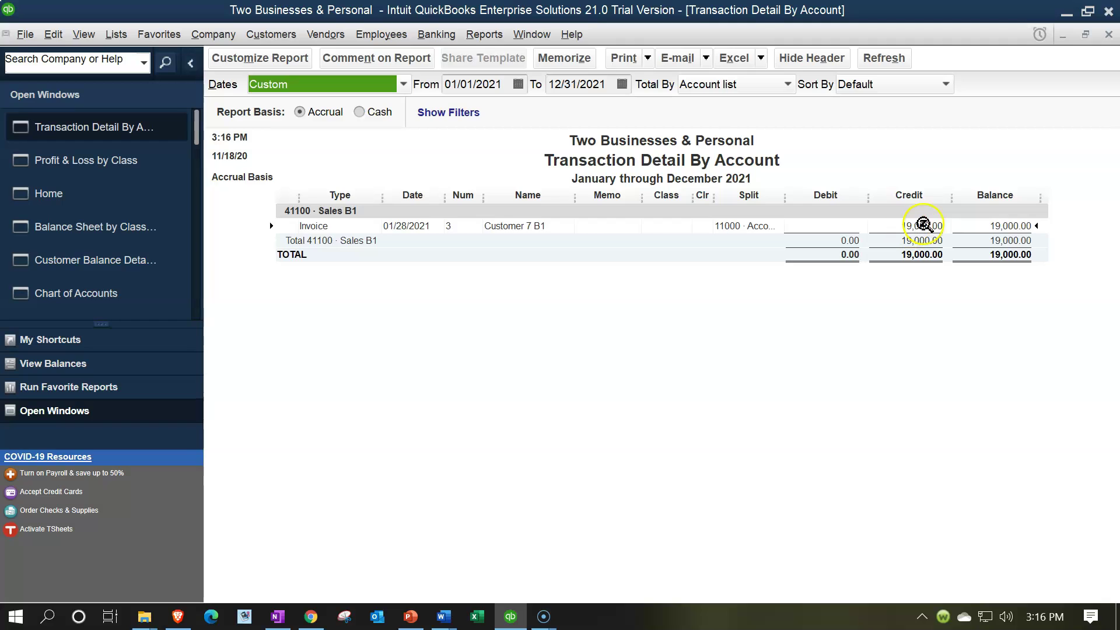
double_click(909, 227)
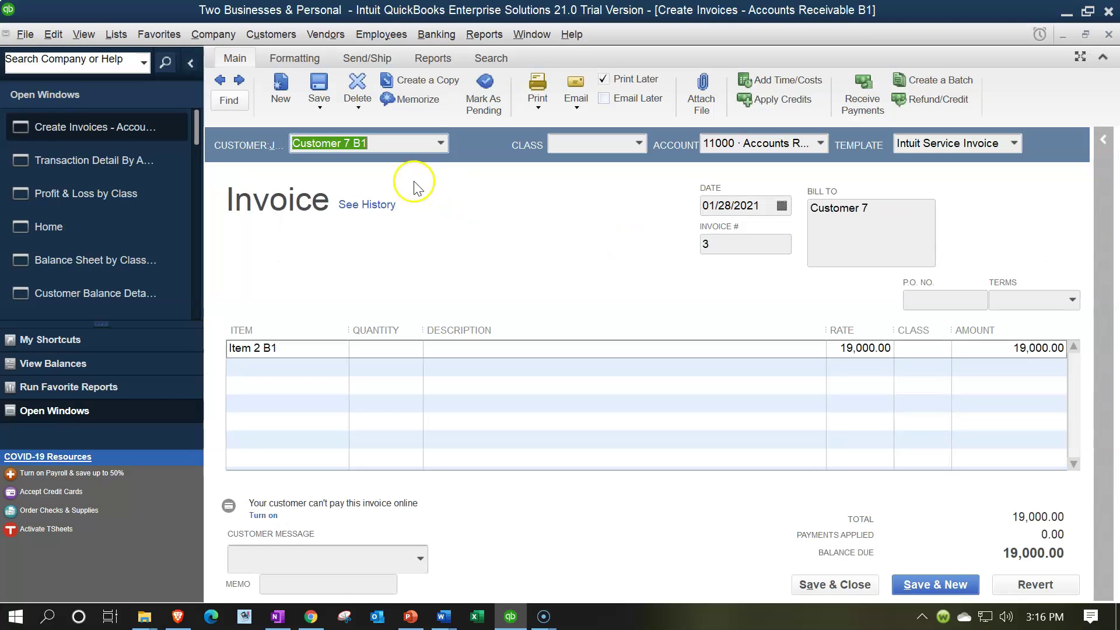
Step: Assign class B1 to the Item 2 B1 line, save the changed invoice with its future date, and close the transaction detail report
left_click(293, 355)
left_click(910, 354)
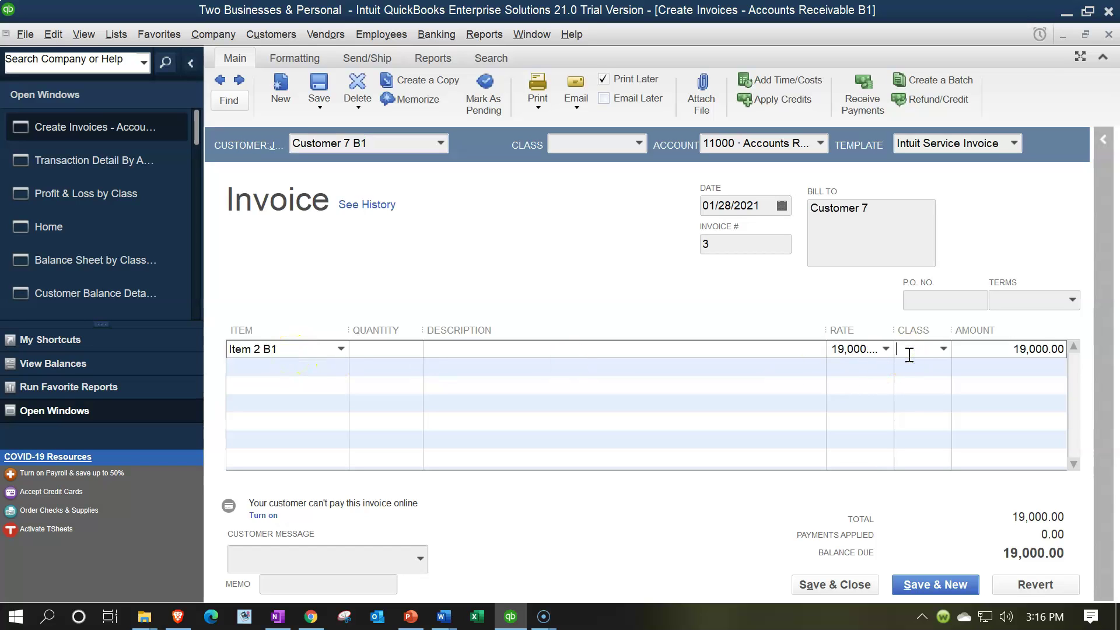
type("B1")
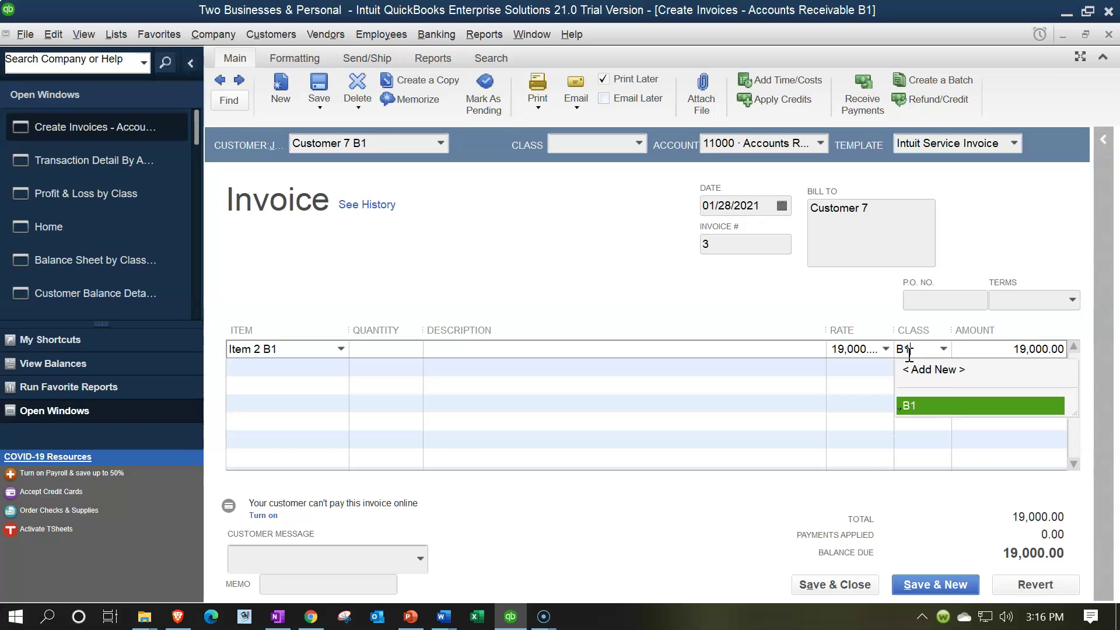
key("Tab")
left_click(865, 586)
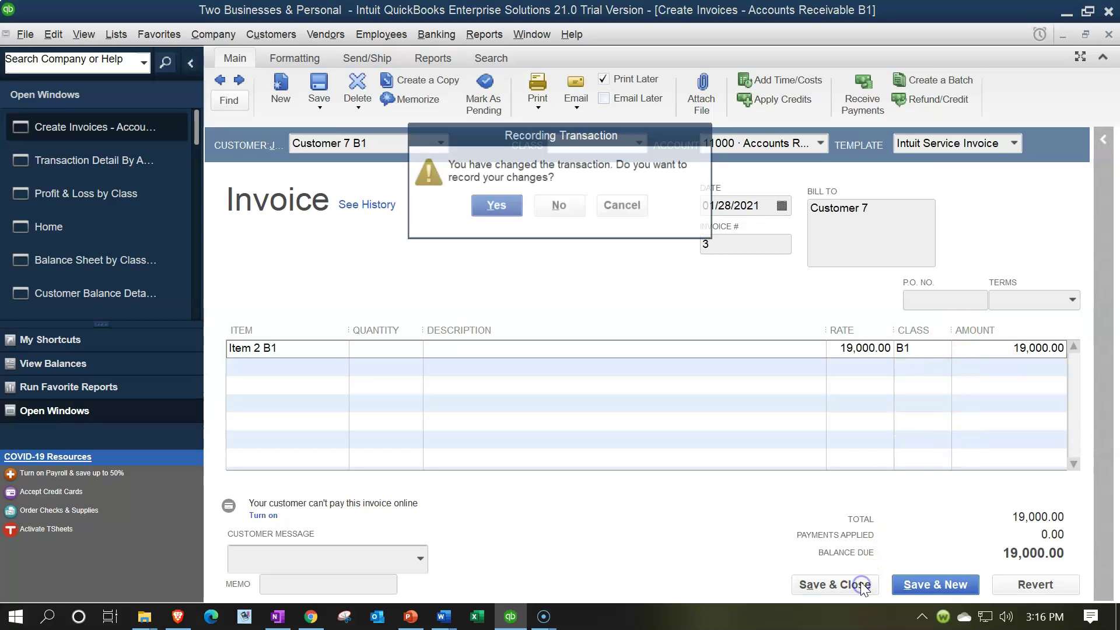
left_click(503, 205)
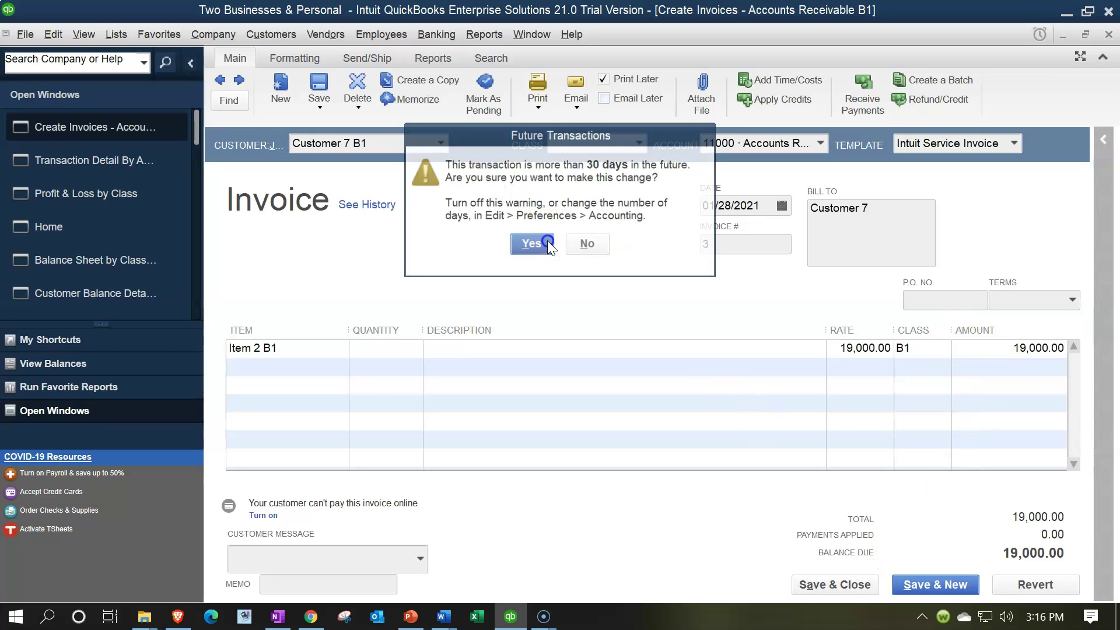
left_click(548, 240)
left_click(1109, 35)
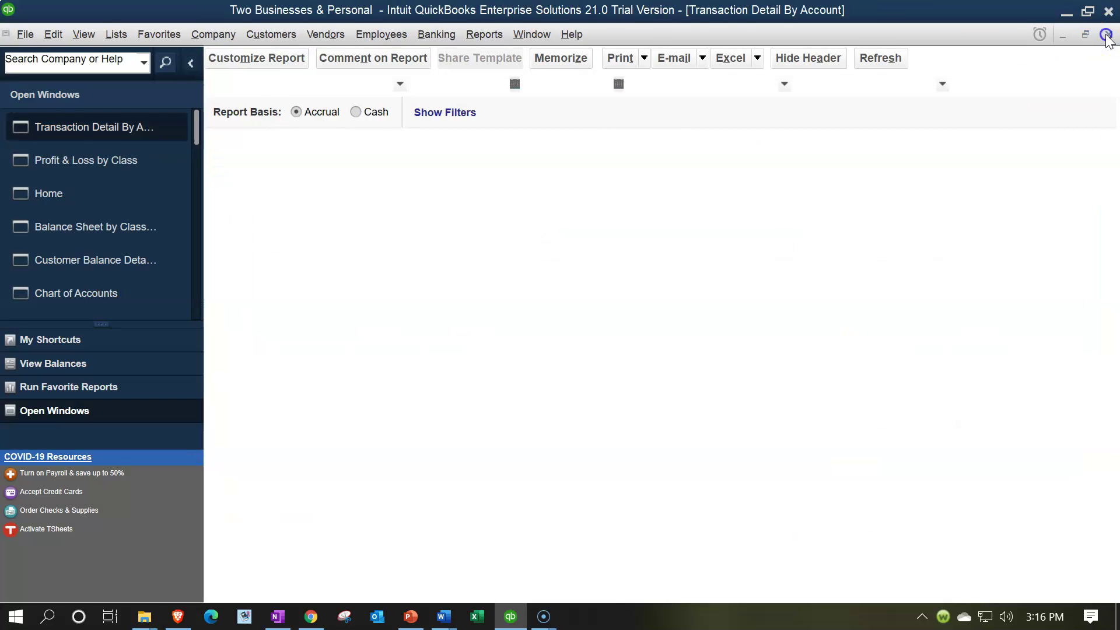
Step: In the Profit & Loss by Class report, drill into the unclassified Sales B2 amount and open its Customer 8 B2 invoice
left_click(791, 262)
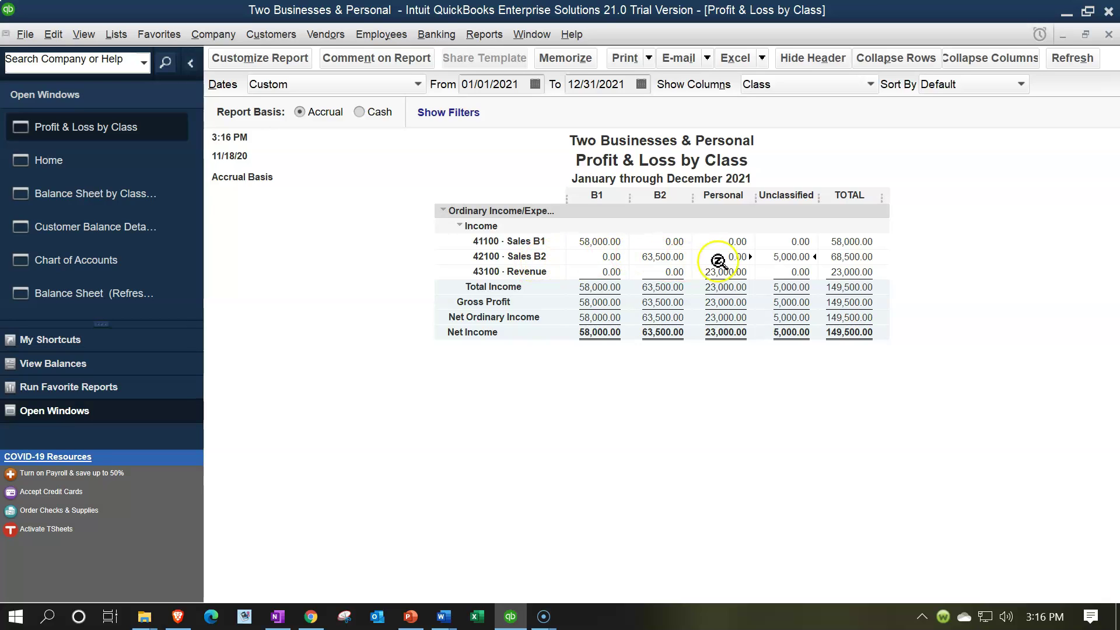
double_click(784, 260)
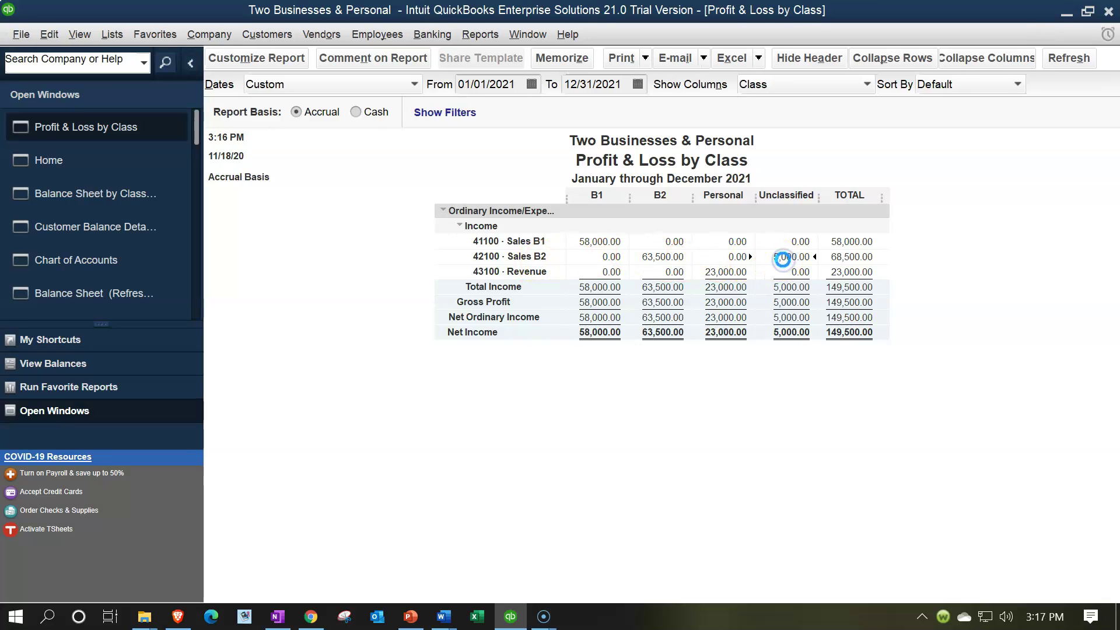
double_click(912, 228)
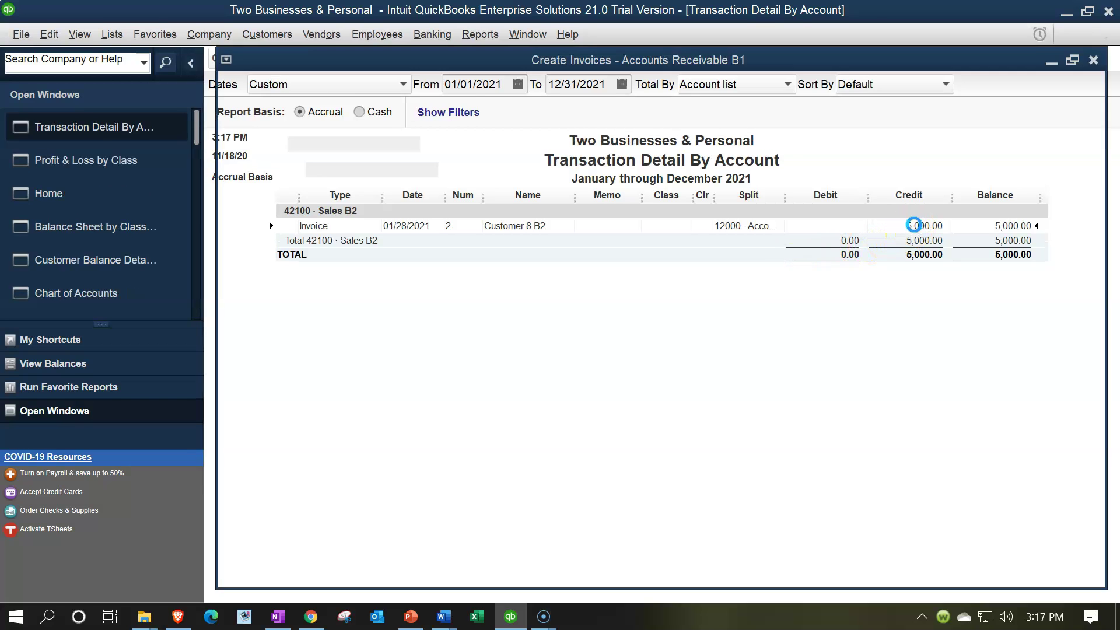
Step: Assign class B2 to the Item 3 B2 line, save the changed invoice with its future date, and close the transaction detail report
left_click(938, 356)
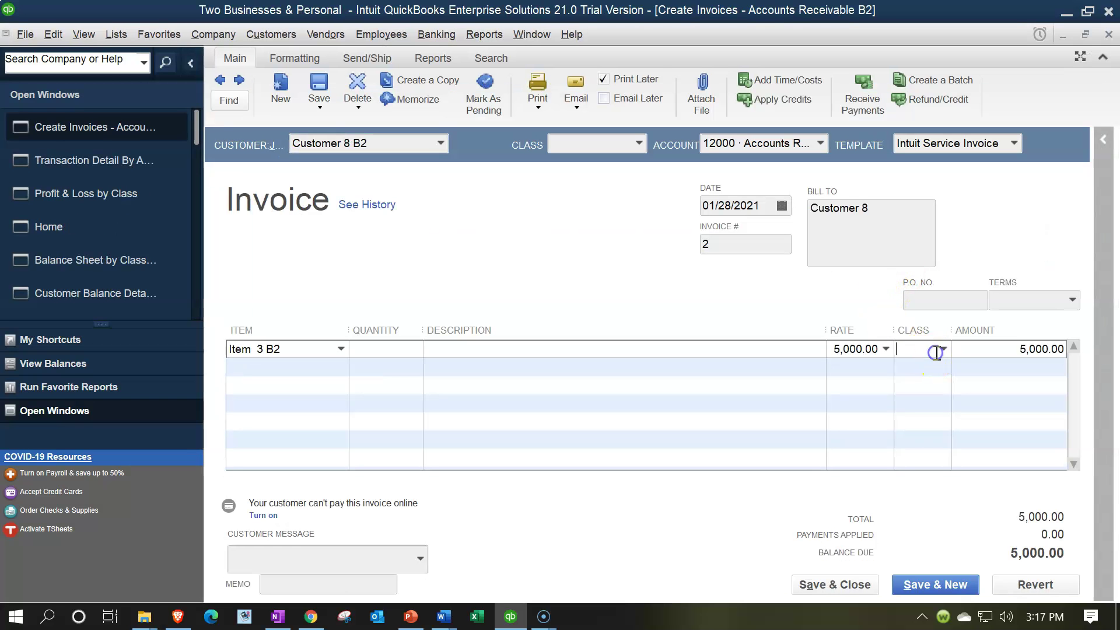
type("B")
type("2")
key("Tab")
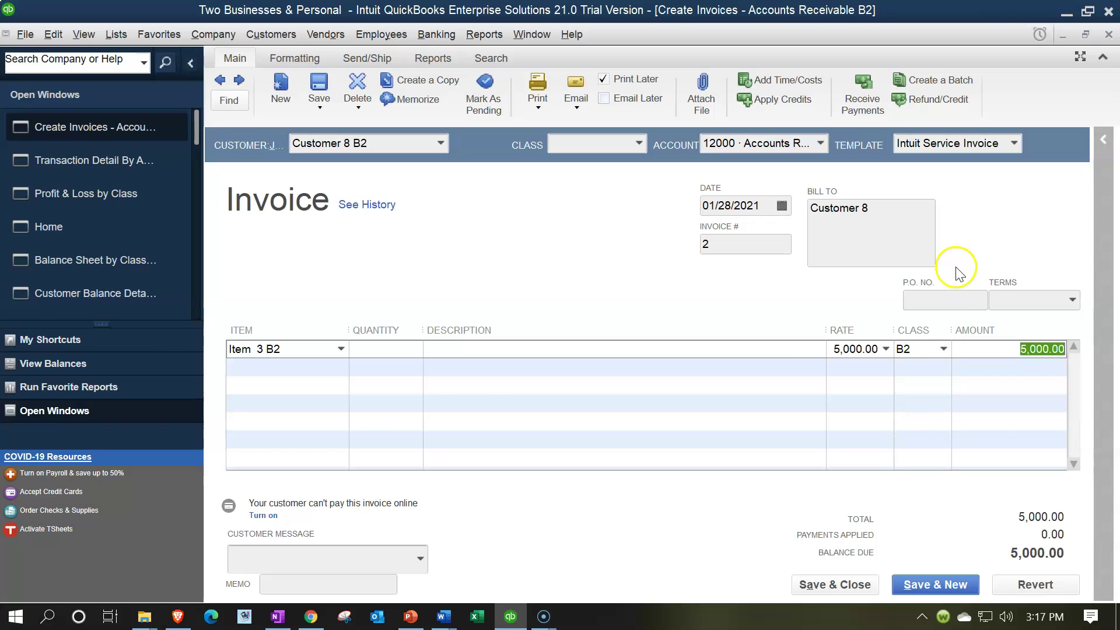
left_click(849, 591)
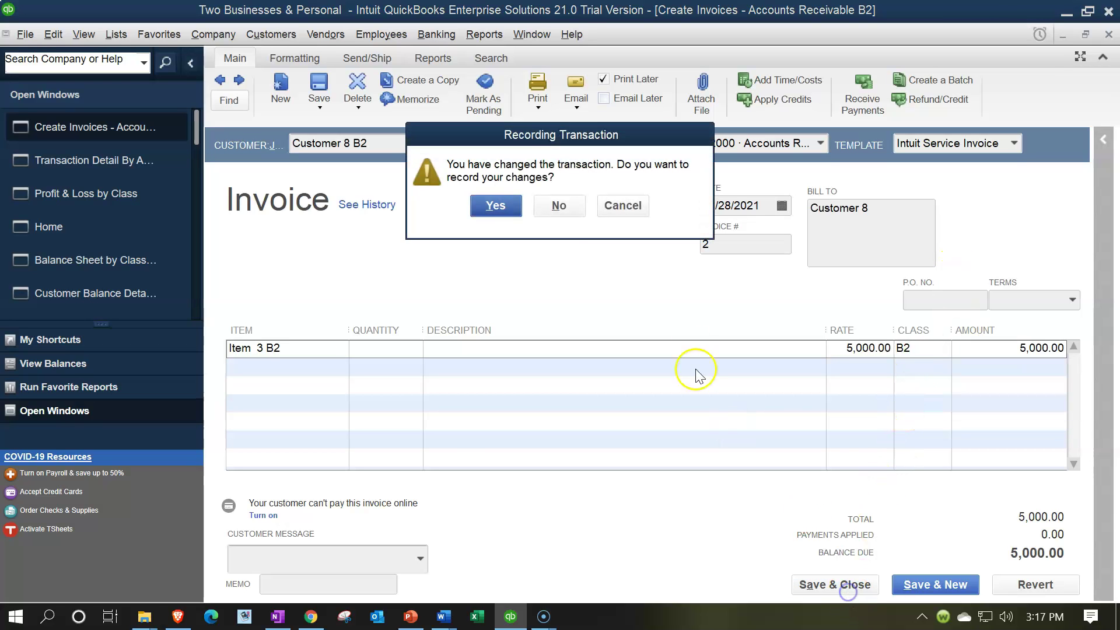
left_click(495, 205)
left_click(526, 243)
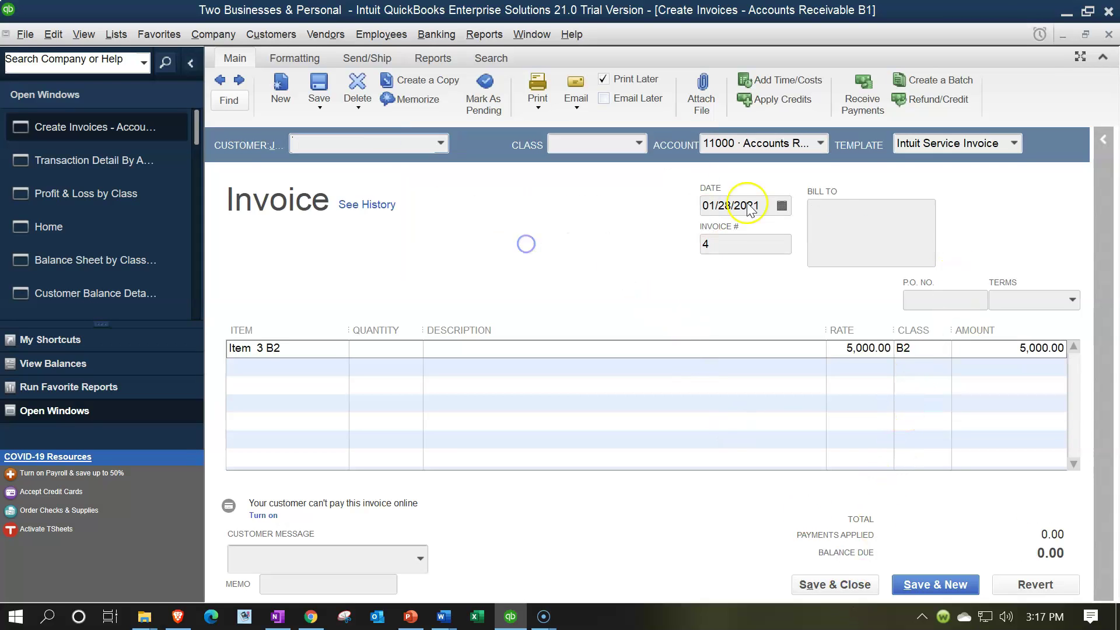
left_click(1108, 34)
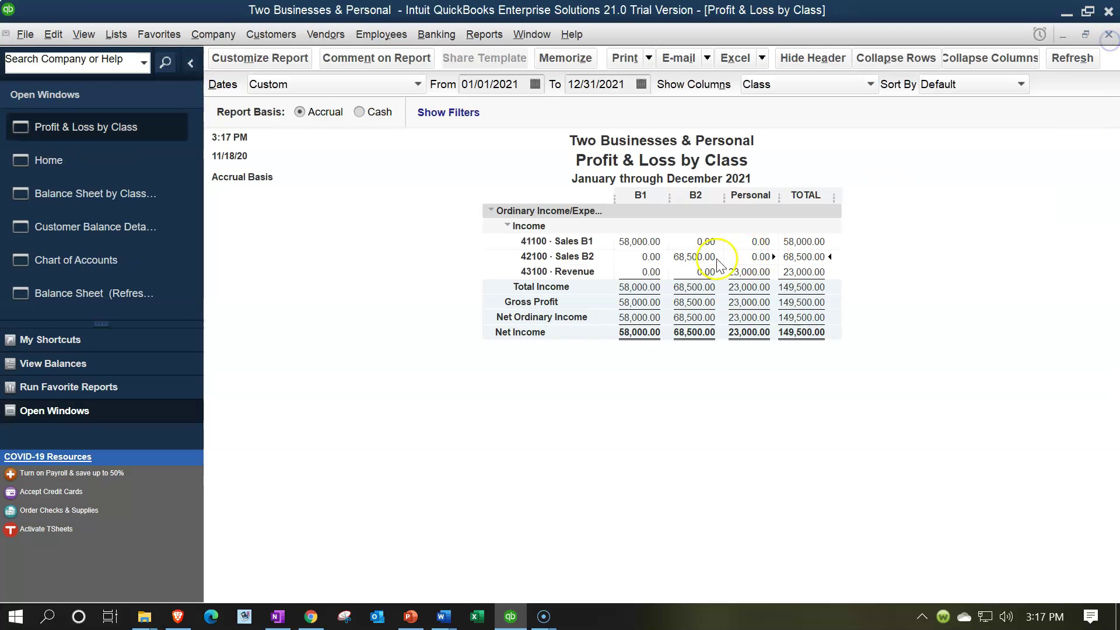
Step: Open the Balance Sheet by Class report and check the Accounts Receivable amounts in the B1 and B2 columns
left_click(125, 193)
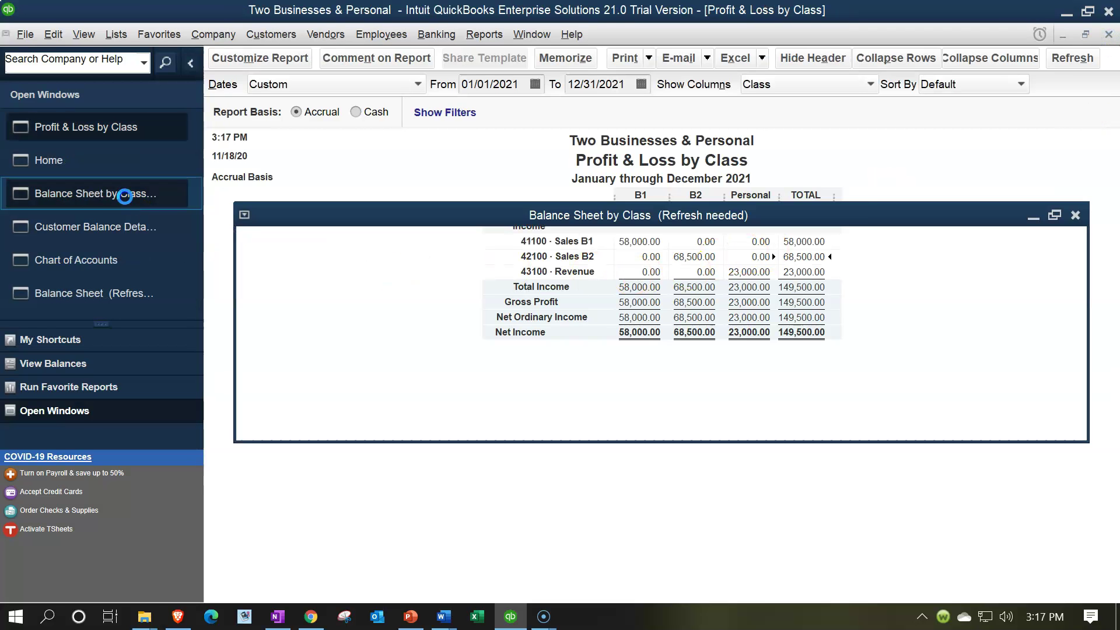
left_click(656, 333)
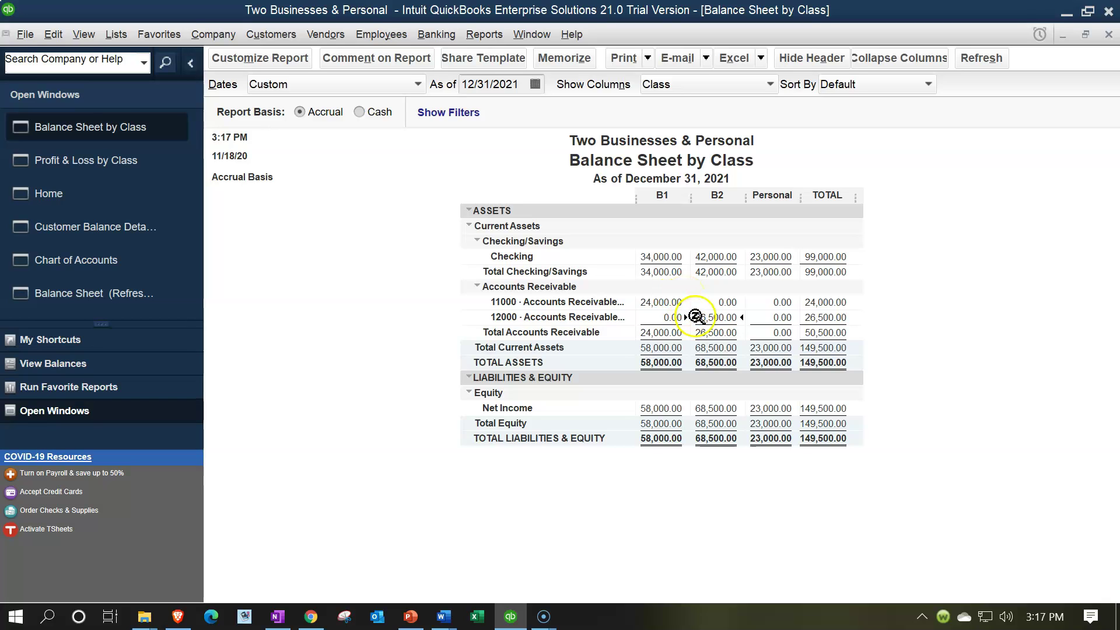
left_click(709, 318)
left_click(664, 299)
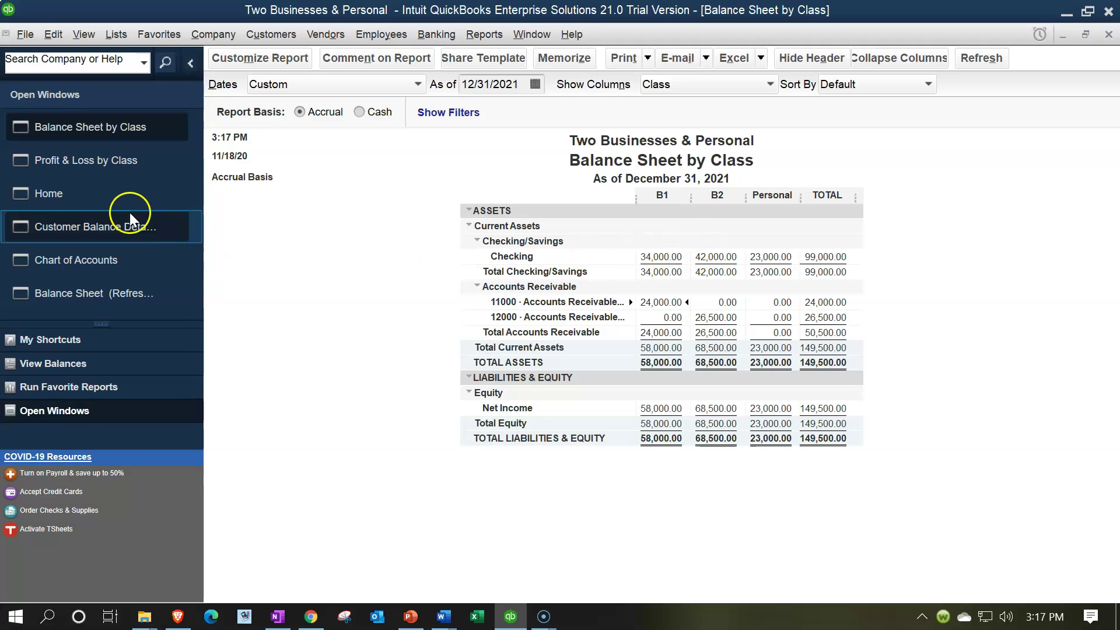
Step: Start a new invoice for Customer 8 B2, leaving the receivable account on 11000 Accounts Receivable B1 and the header class empty
left_click(109, 205)
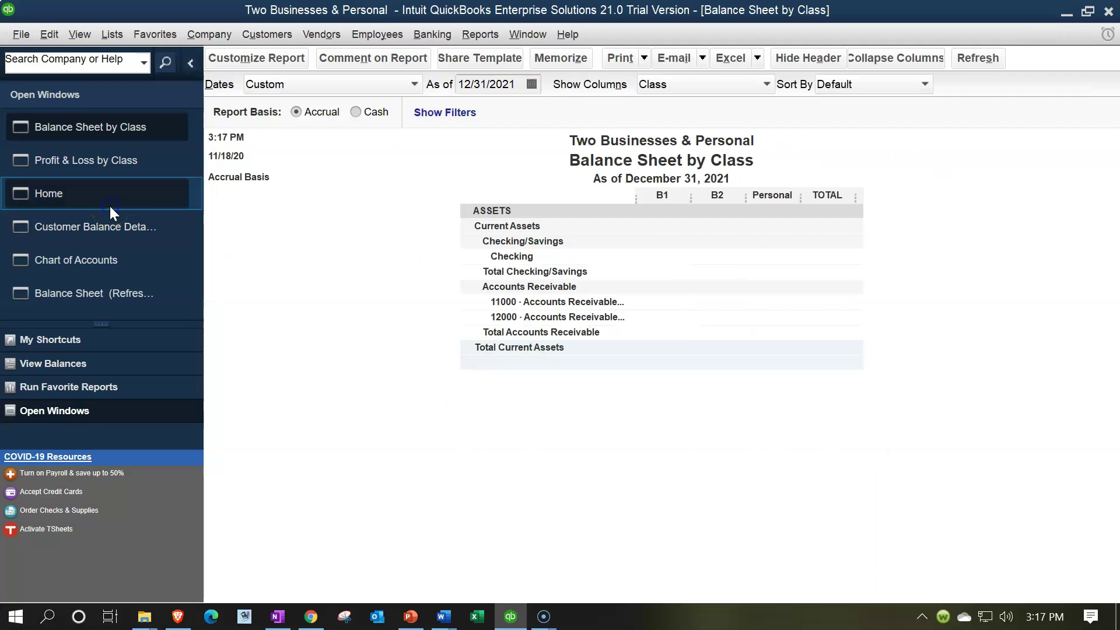
left_click(396, 344)
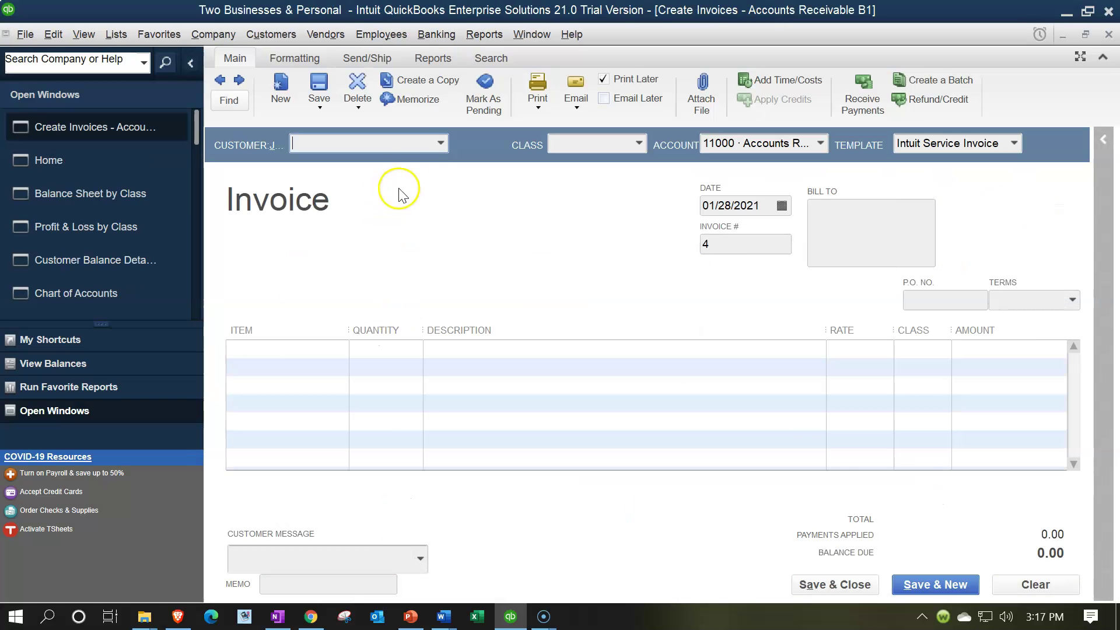
left_click(439, 144)
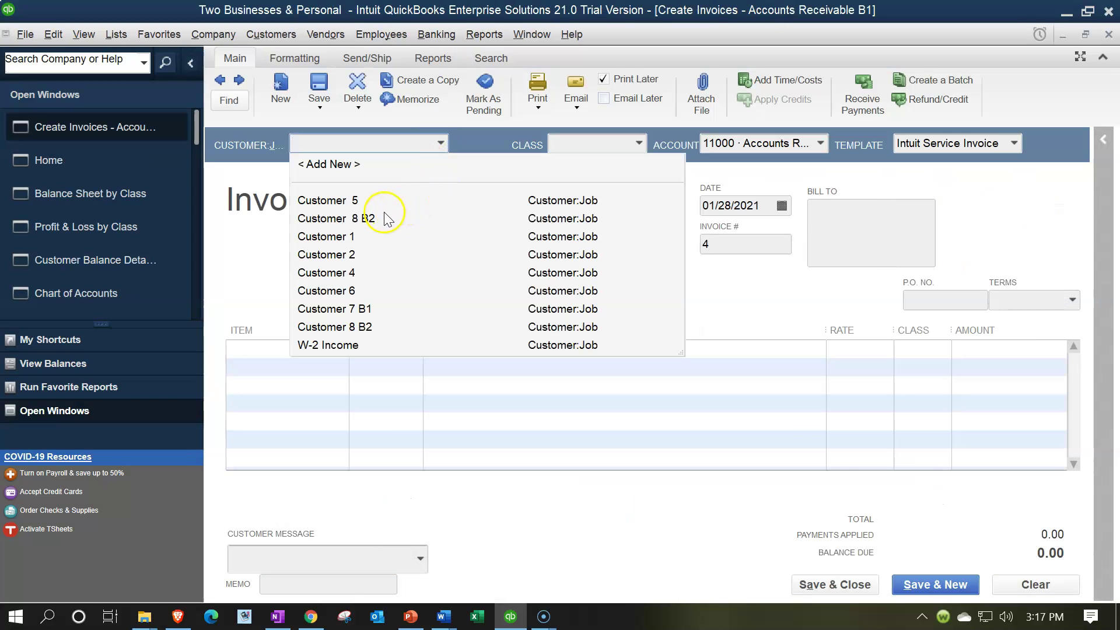
left_click(822, 143)
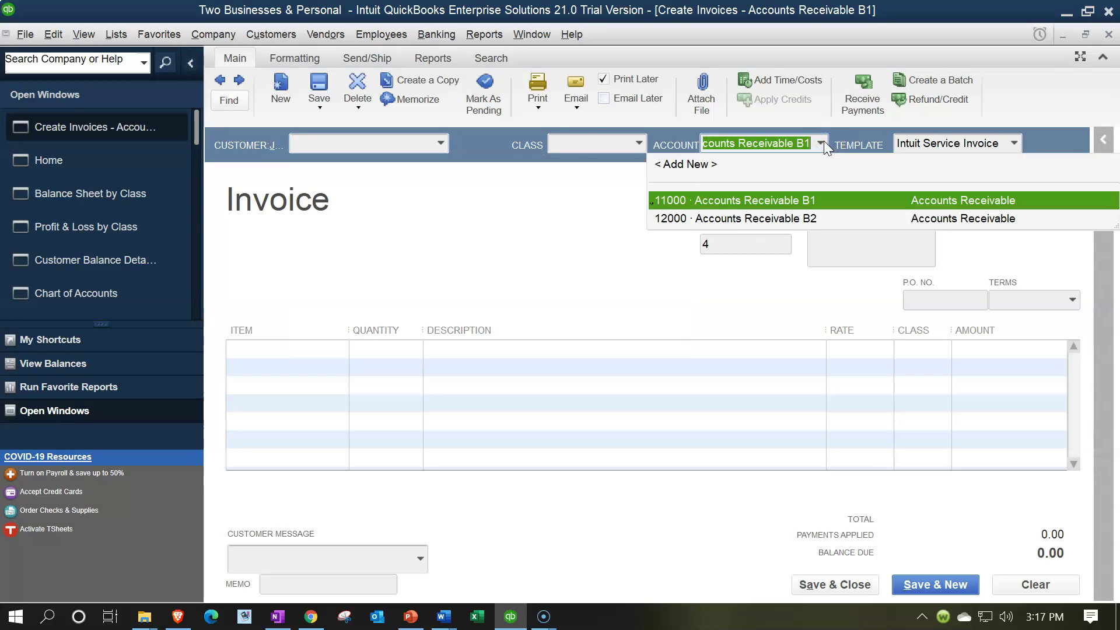
left_click(823, 141)
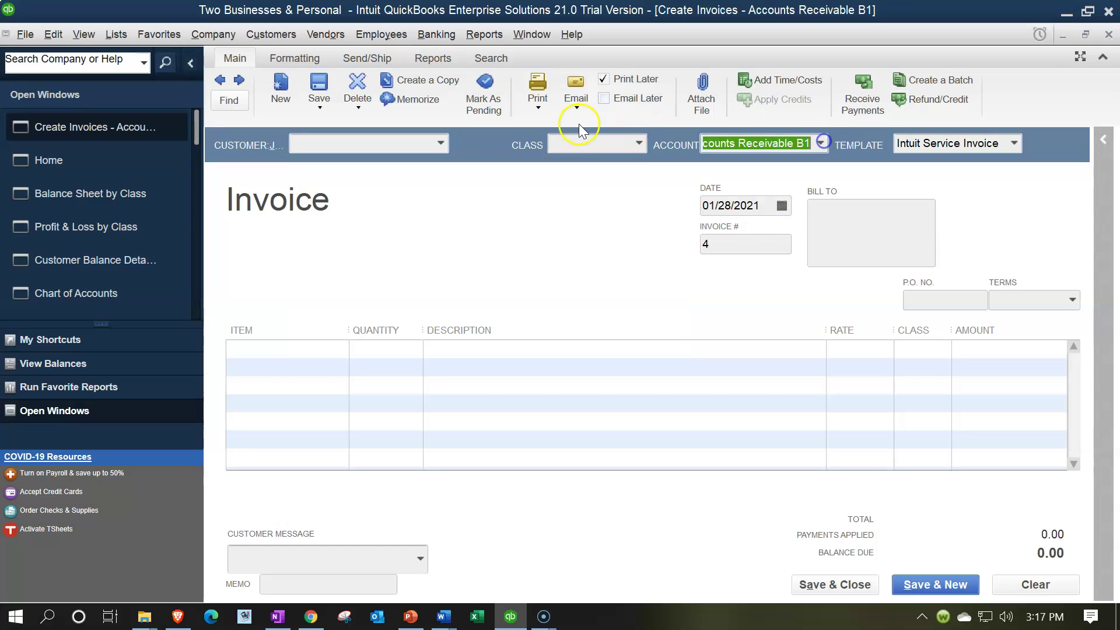
left_click(440, 143)
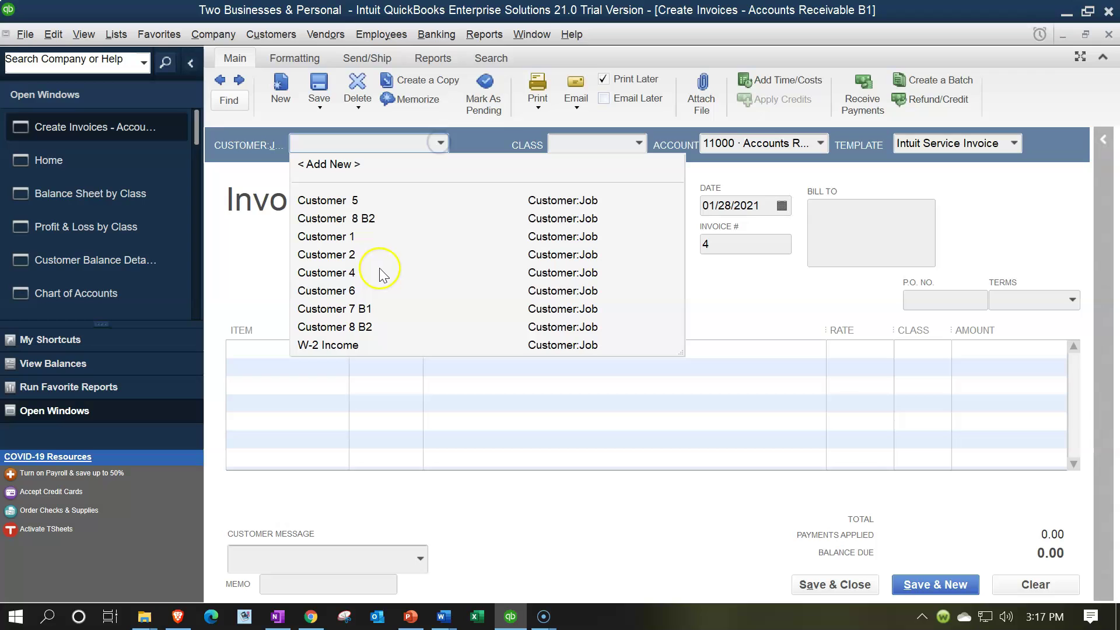
left_click(357, 326)
key("Tab")
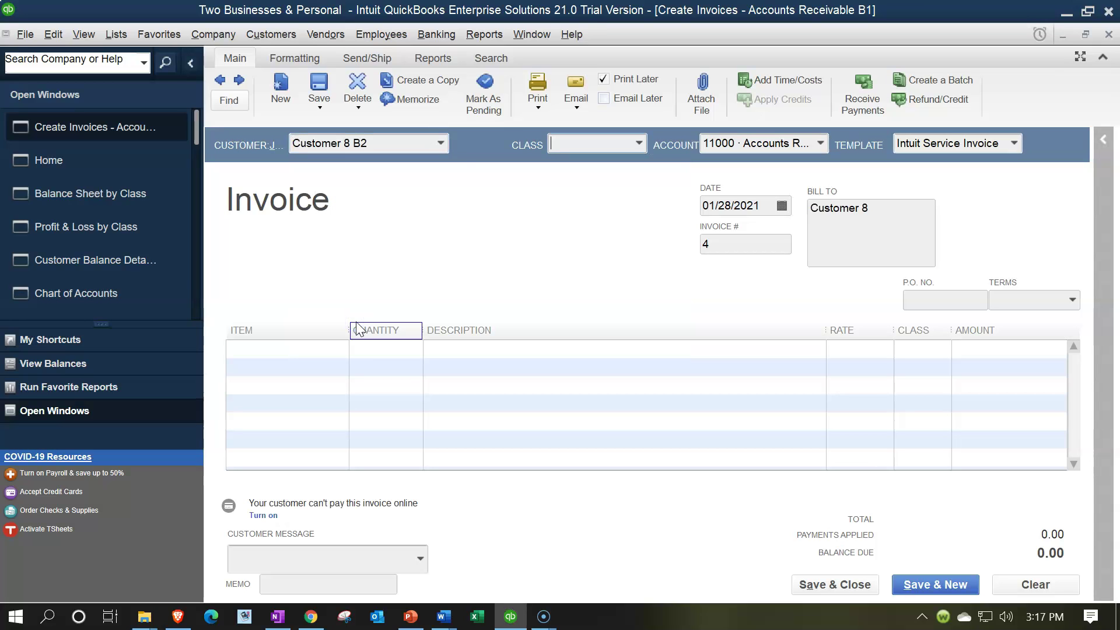
key("Tab")
key("Tab")
key("Tab")
key("Tab")
key("Tab")
key("Tab")
key("Tab")
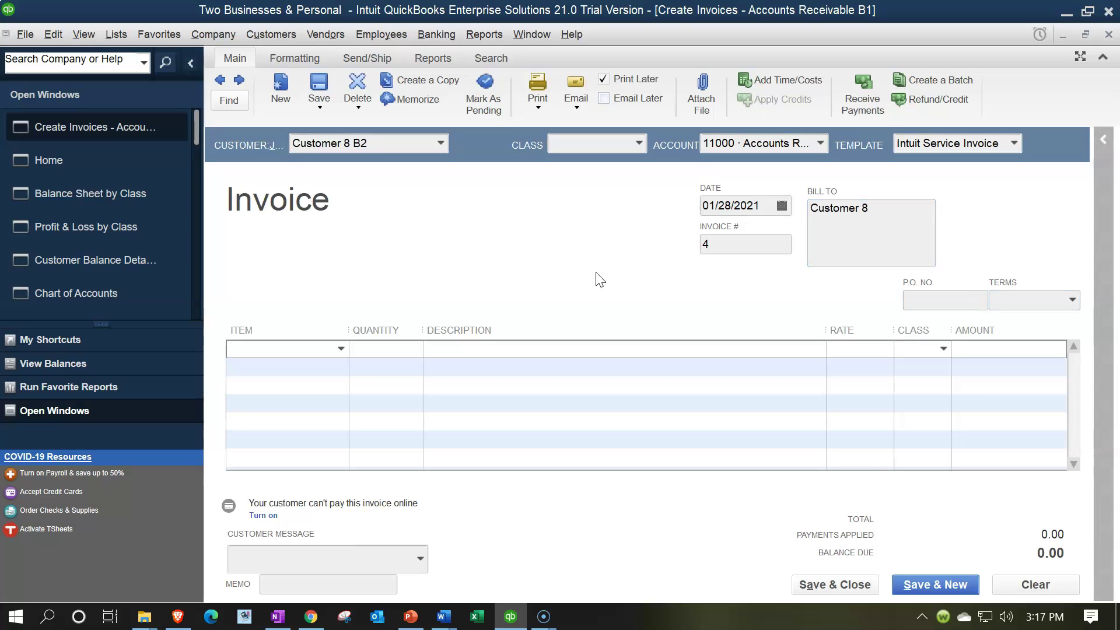
Step: Add an Item 3 B2 line to the invoice with a rate of 4,000 and class B2
type("Item  3 B2")
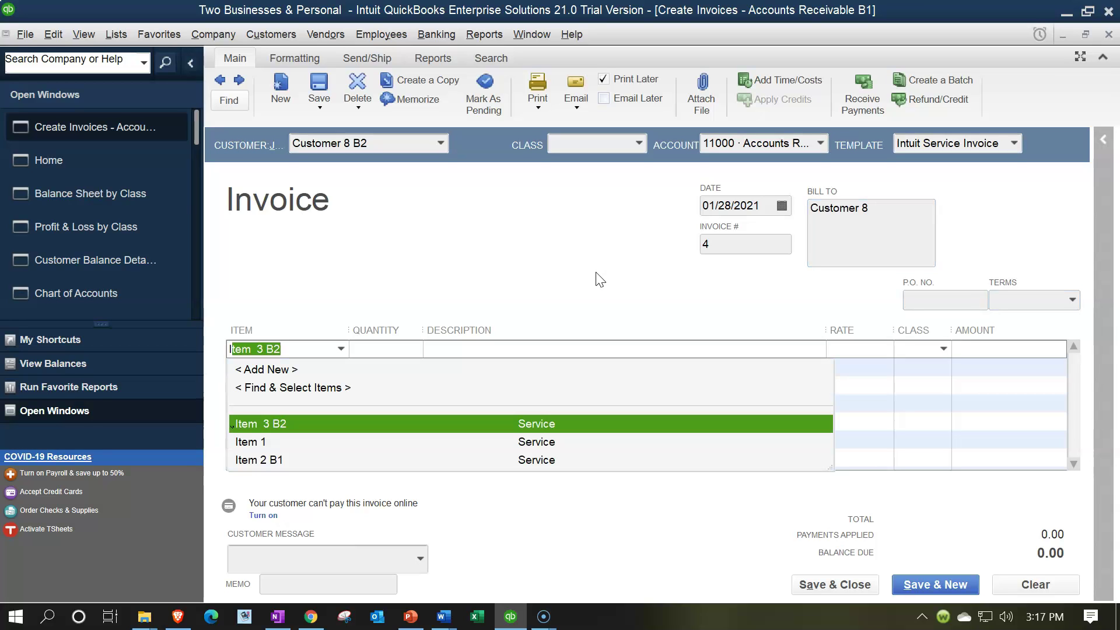
key("Tab")
key("Tab")
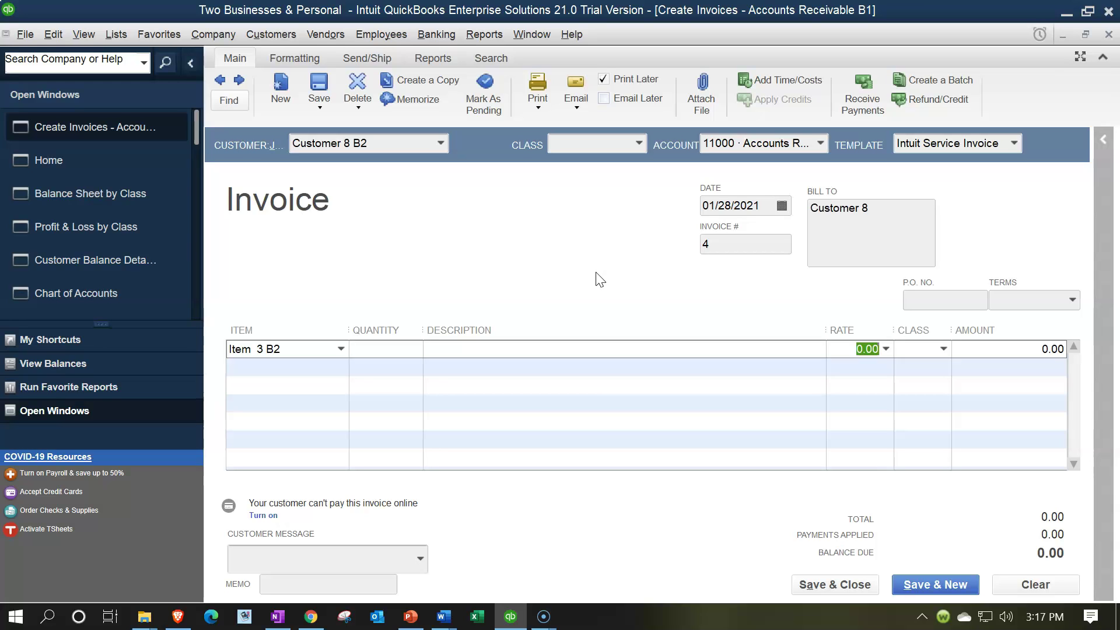
type("4000")
key("Tab")
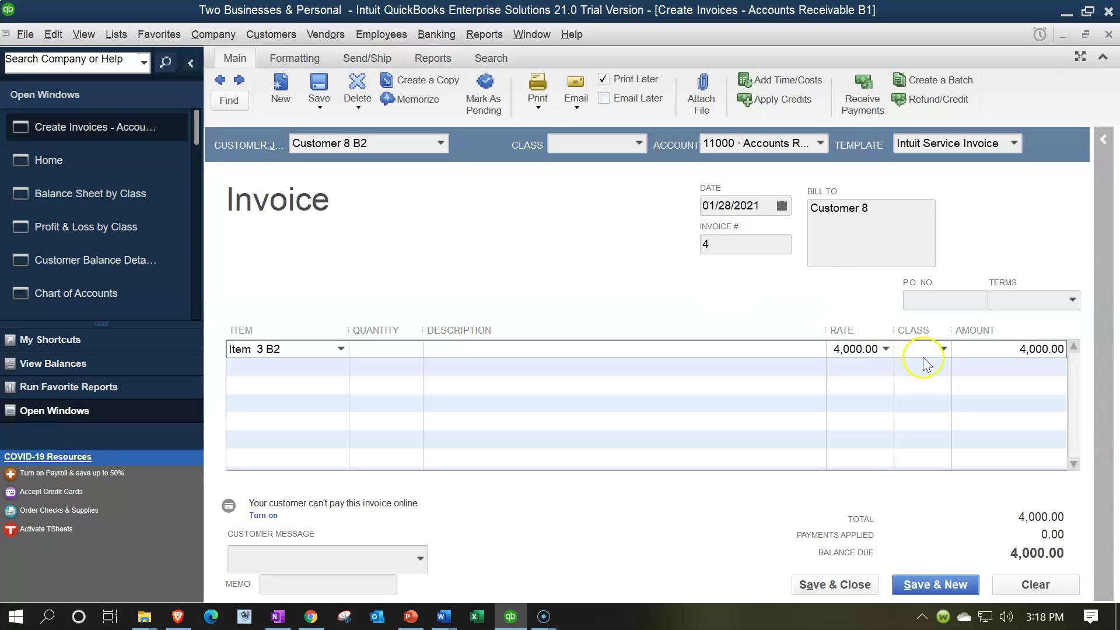
left_click(943, 349)
left_click(910, 425)
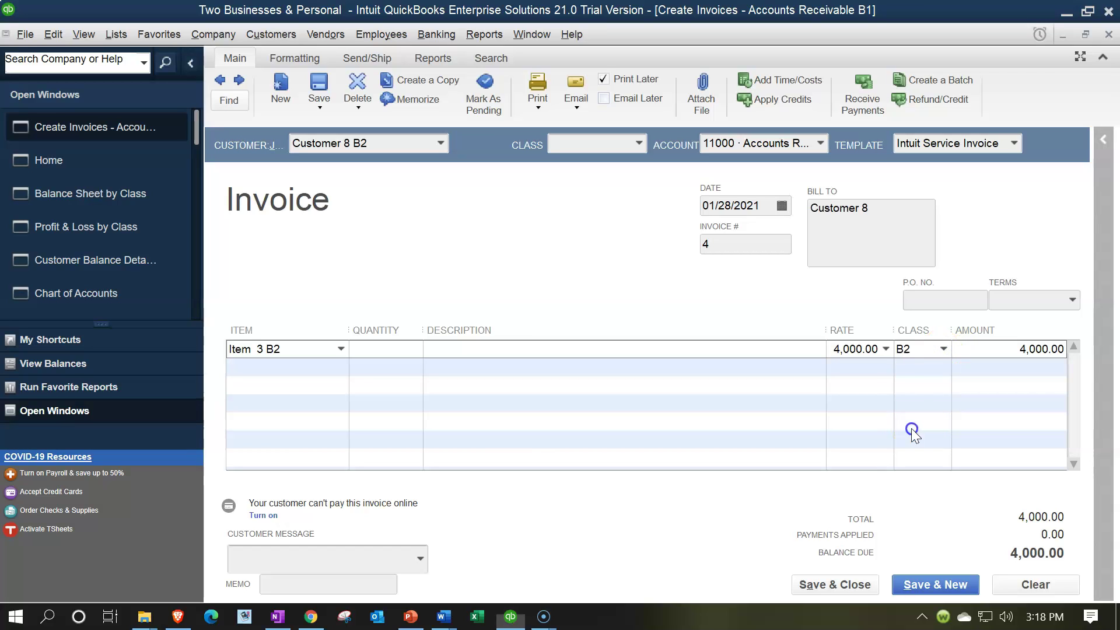
key("Tab")
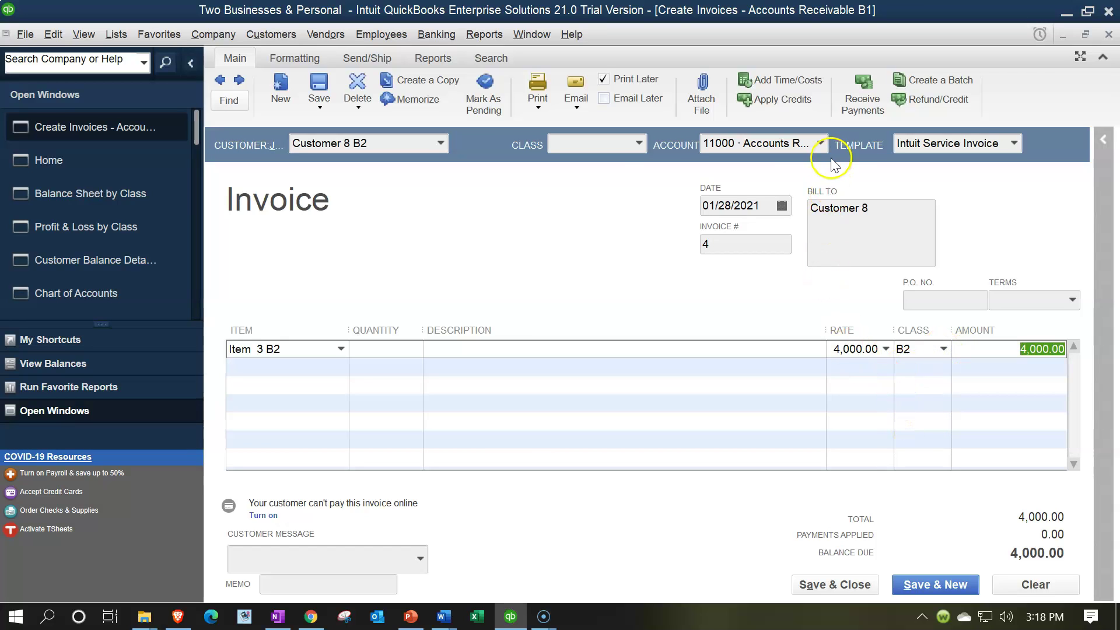
Step: Check the available receivable accounts, keep 11000 Accounts Receivable B1, and save and close the invoice with its future date
left_click(820, 143)
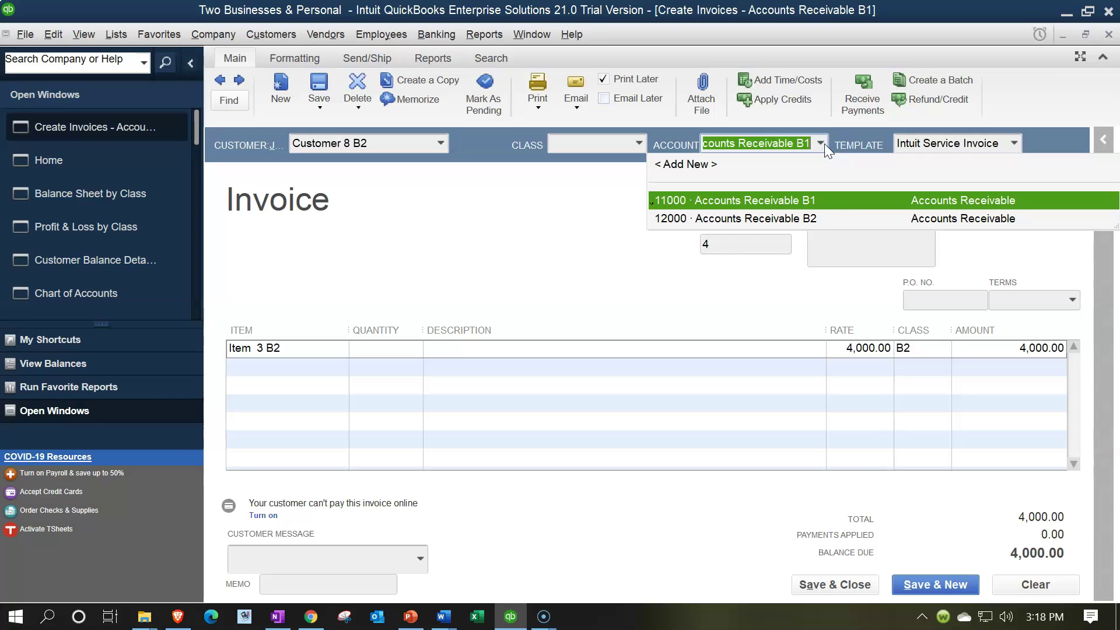
left_click(825, 144)
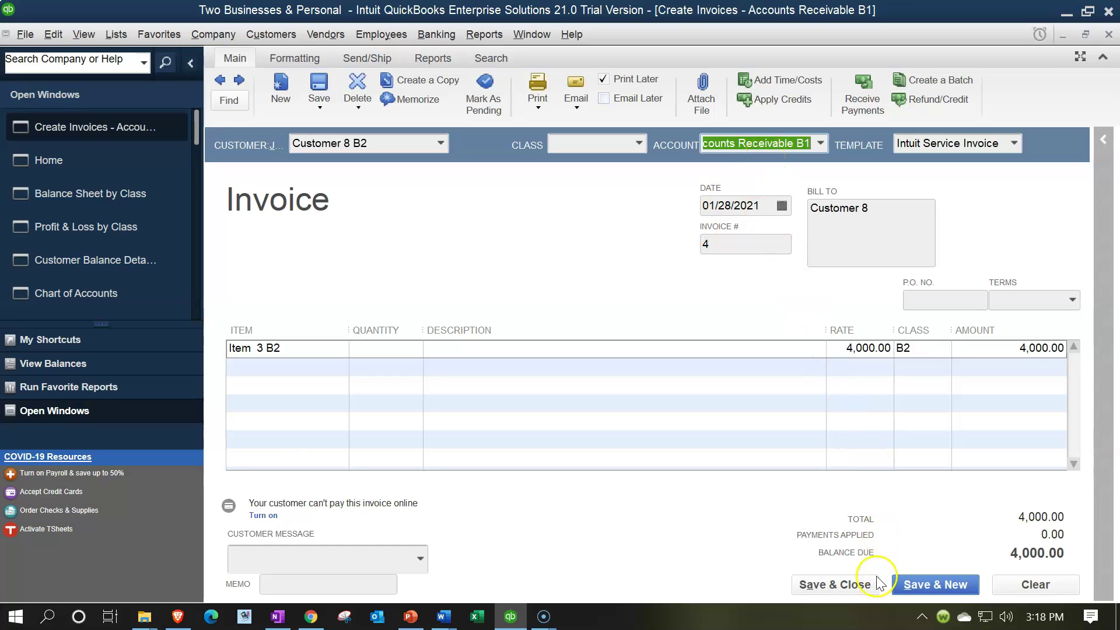
left_click(836, 587)
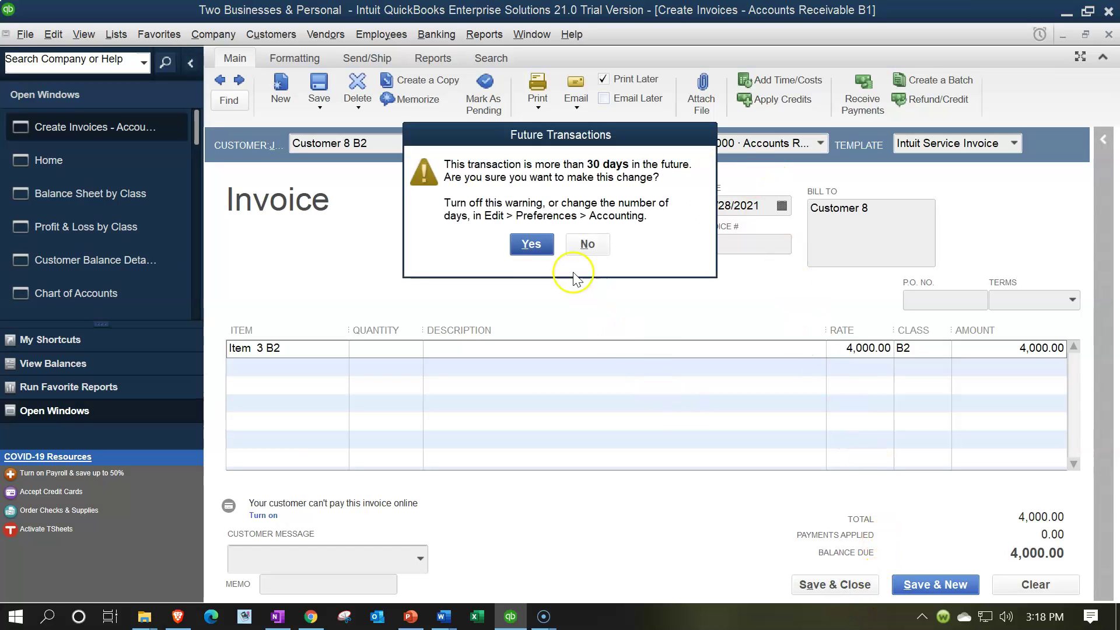
left_click(527, 243)
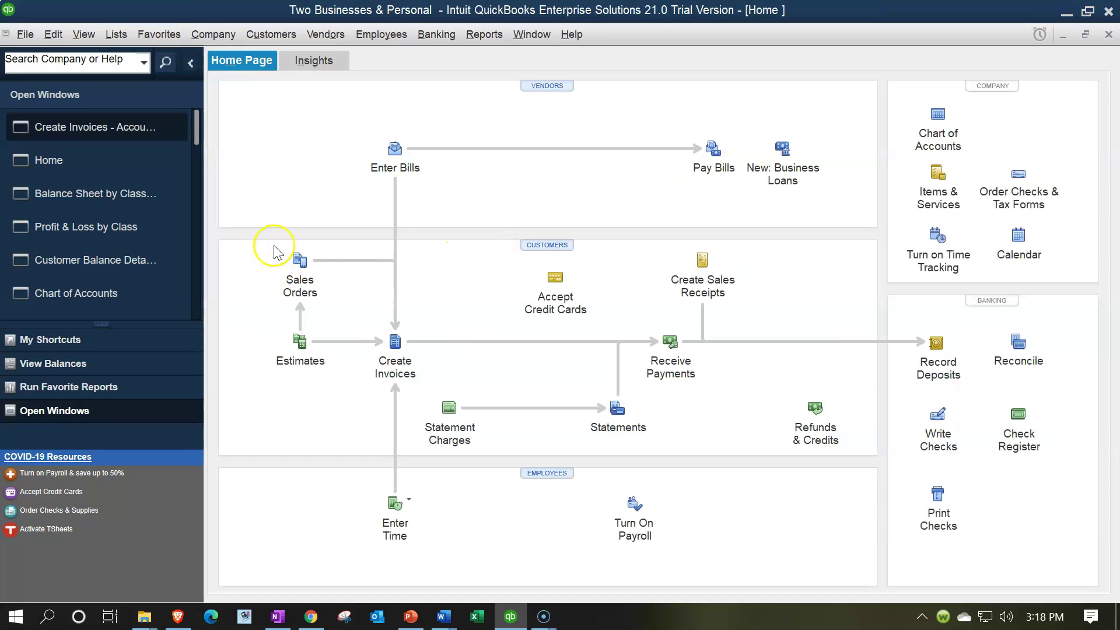
Step: Return to the Balance Sheet by Class report and examine the class B2 amount in the 11000 Accounts Receivable row
left_click(175, 227)
left_click(92, 160)
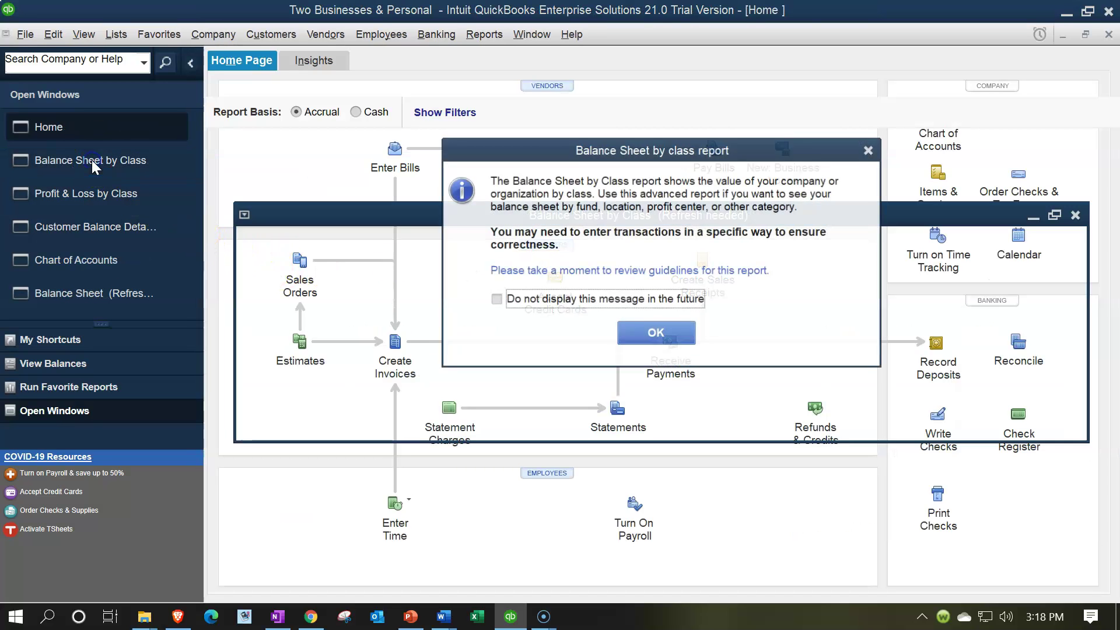
left_click(634, 326)
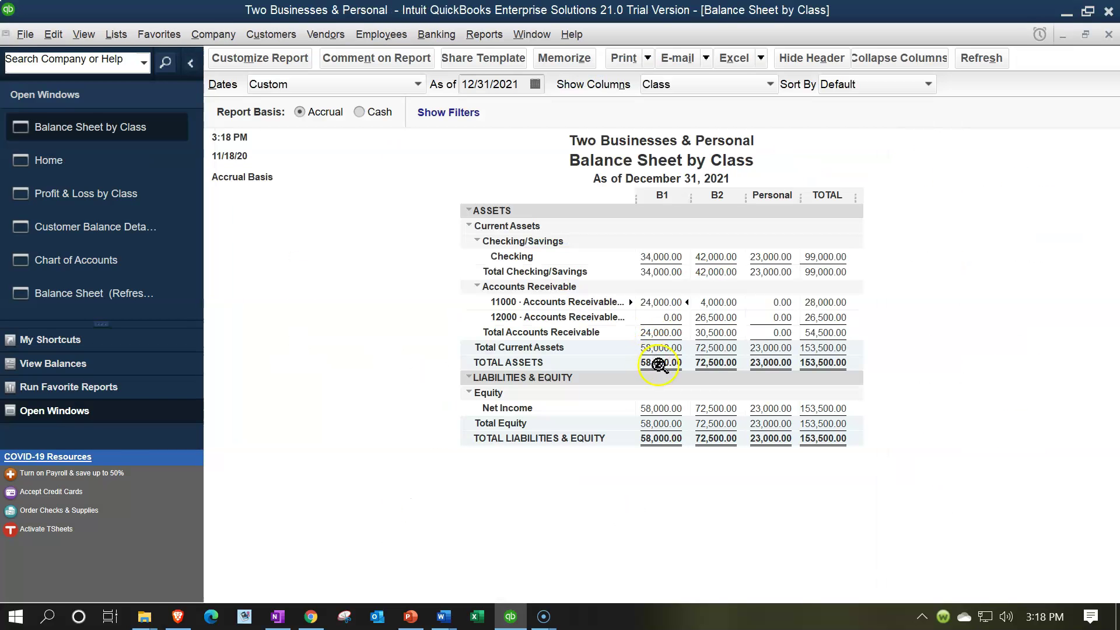
left_click(737, 308)
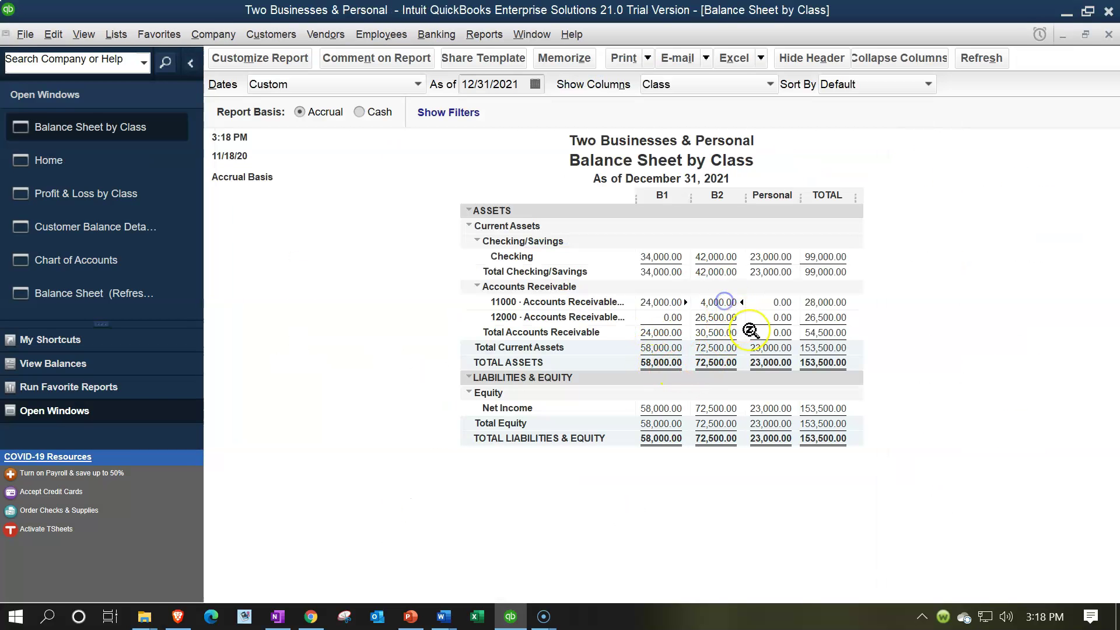
left_click(505, 309)
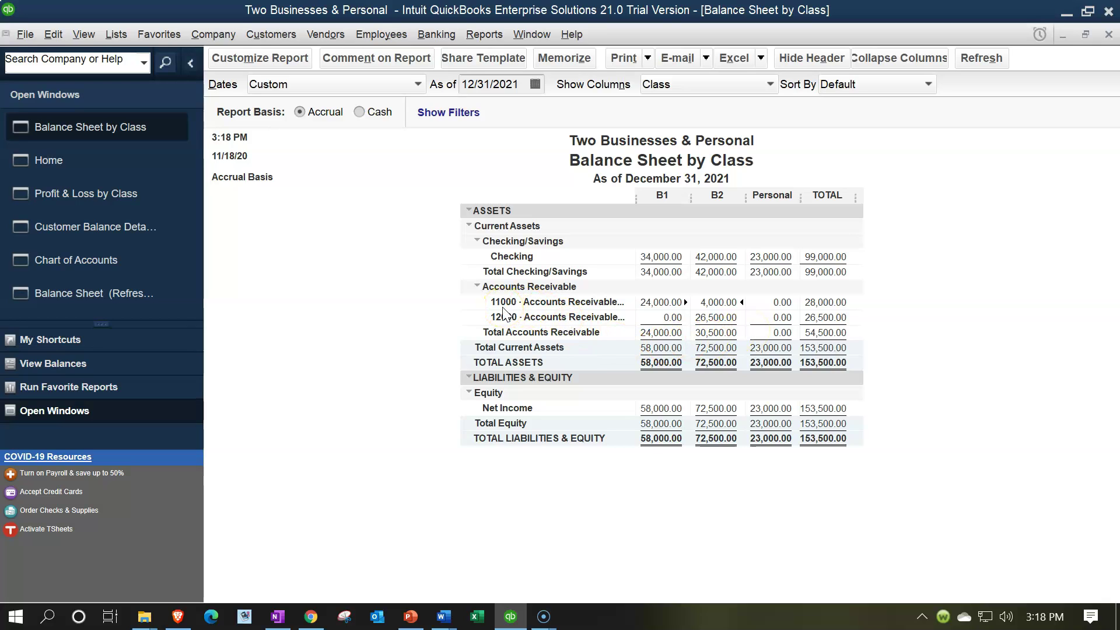
Step: Drill into the class B2 amount of account 11000 and open its Customer 8 B2 invoice
left_click(700, 299)
double_click(715, 304)
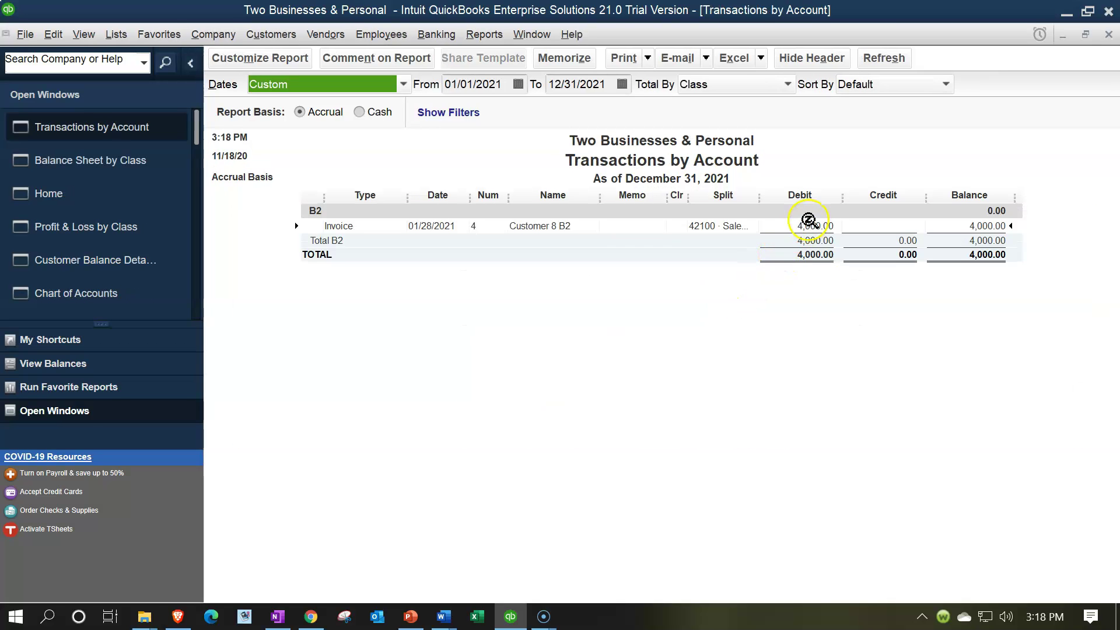
double_click(810, 220)
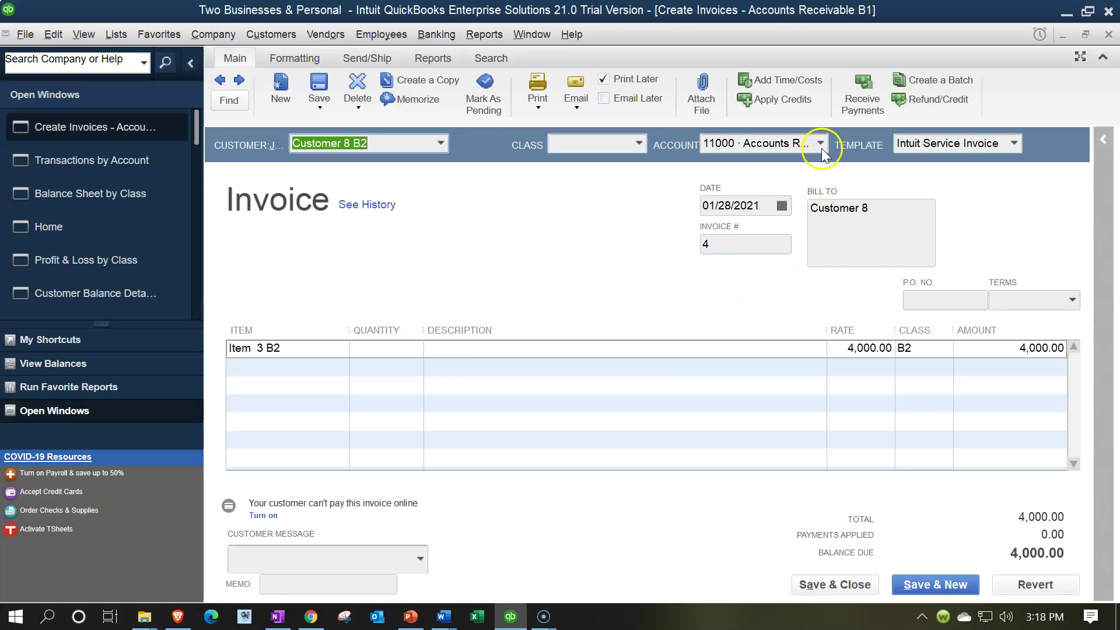
Step: Change the invoice's receivable account to 12000 Accounts Receivable B2, and save the changed invoice with its future date
left_click(820, 145)
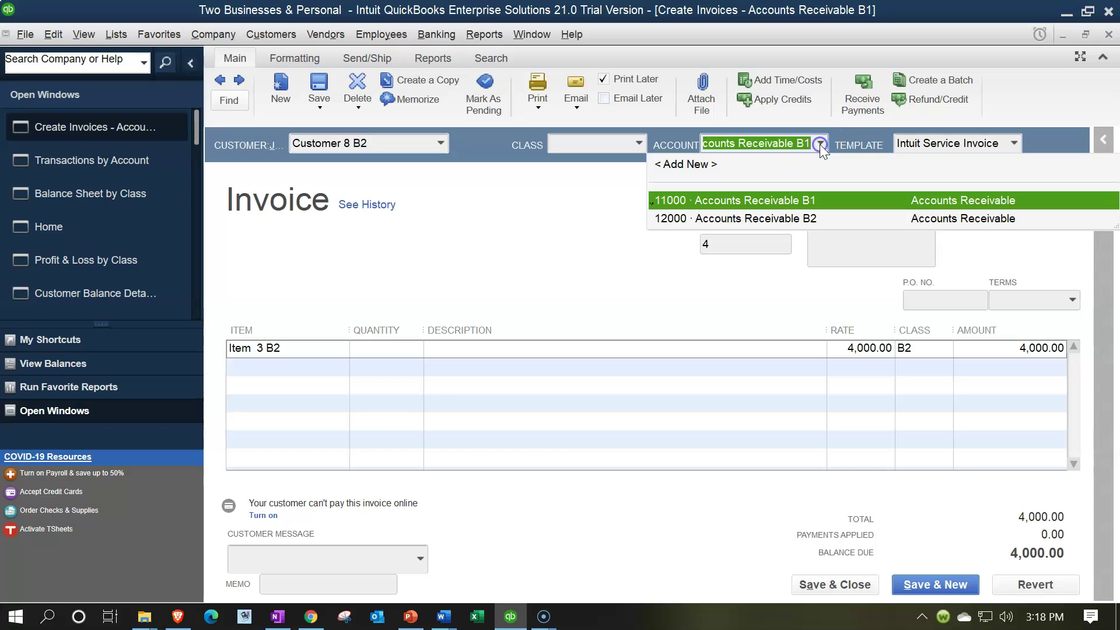
left_click(779, 215)
left_click(833, 584)
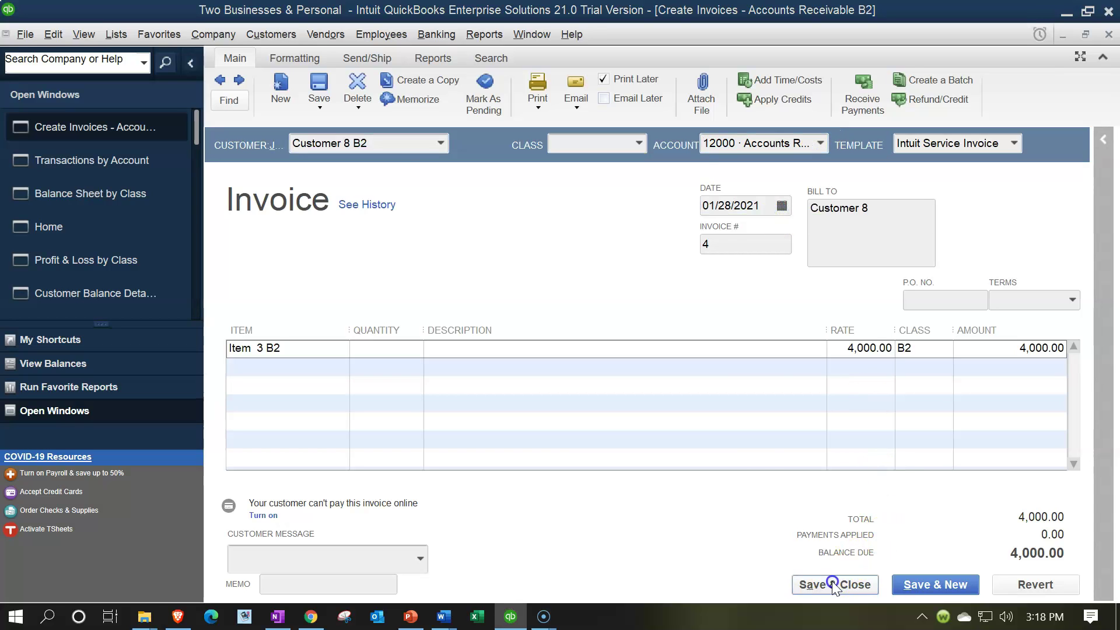
left_click(517, 205)
left_click(548, 245)
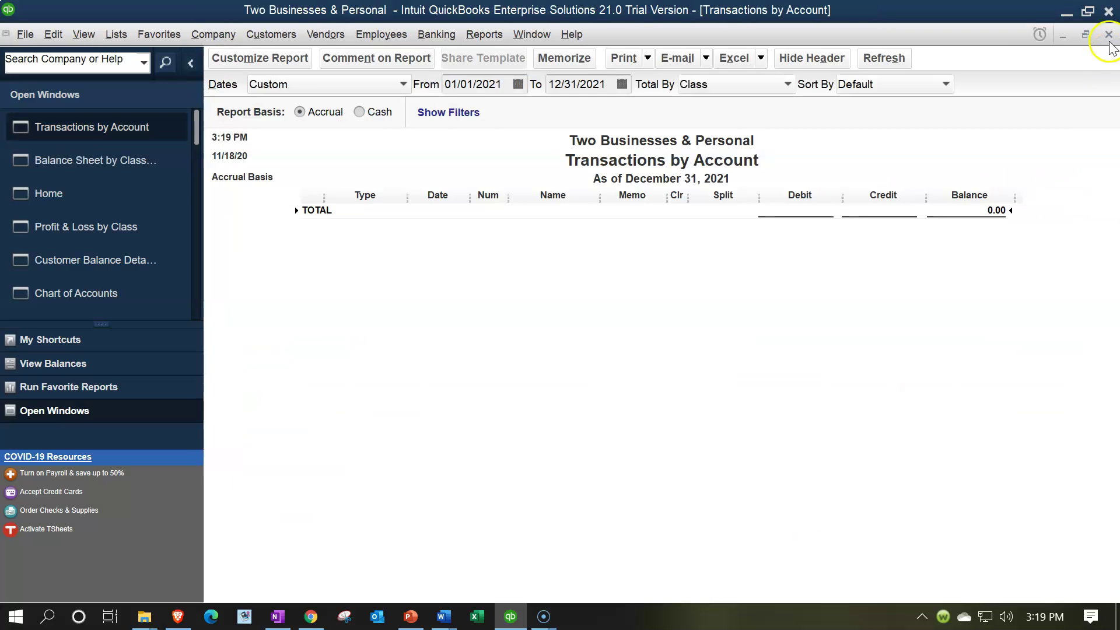
Step: Review the corrected receivables in the Balance Sheet by Class report, and check income by class in the Profit & Loss by Class report
left_click(656, 333)
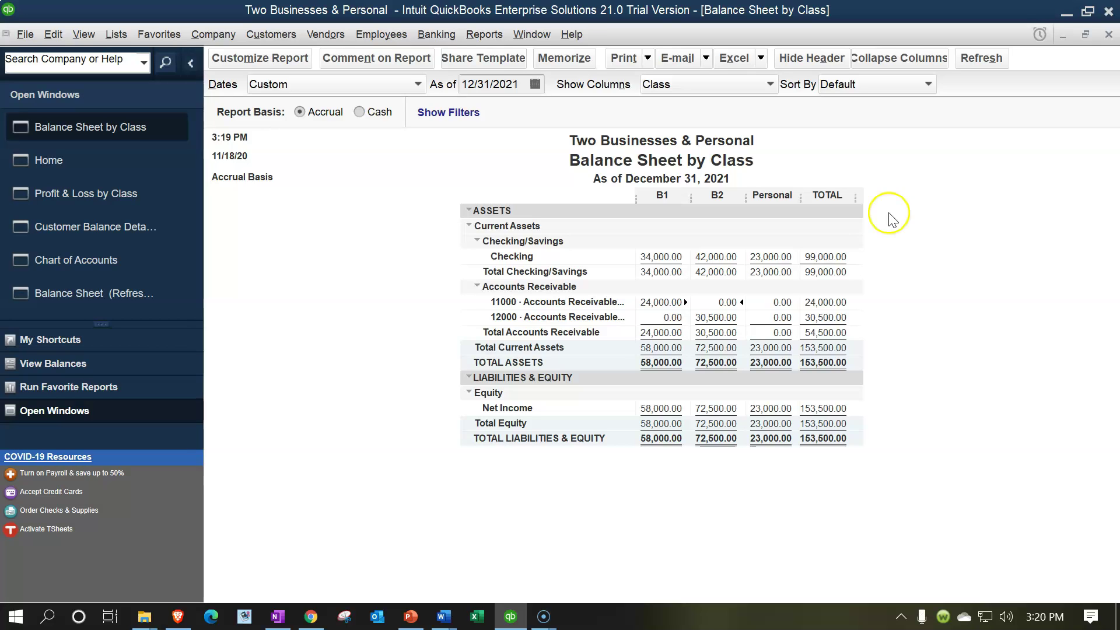
left_click(89, 195)
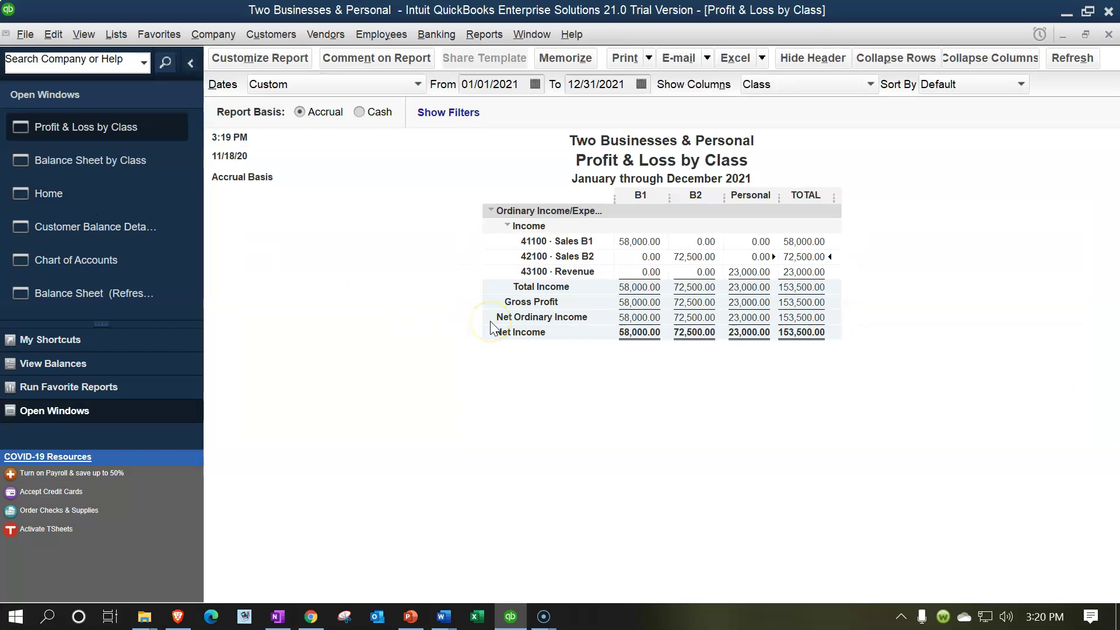